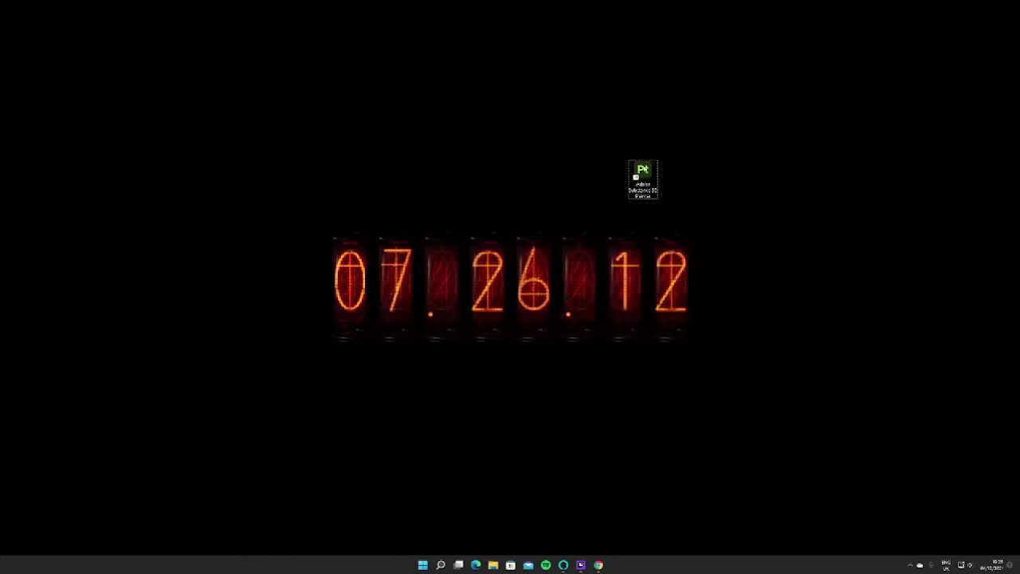
Launch Adobe Substance 3D Painter, dismissing its startup dialogs, and shrink the assets area to enlarge the viewport
{"action": "double_click", "coordinate": [644, 177]}
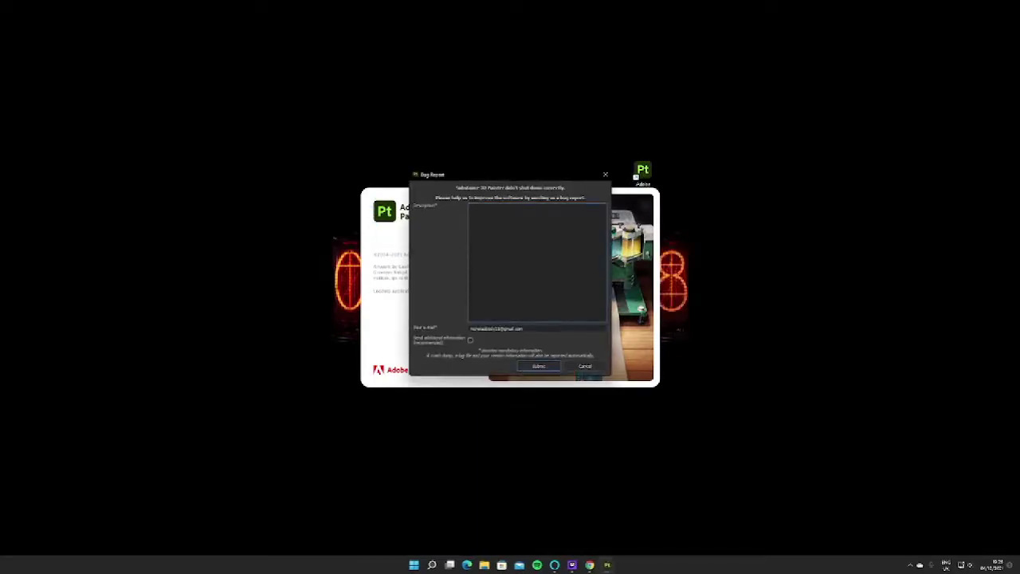
{"action": "left_click", "coordinate": [581, 367]}
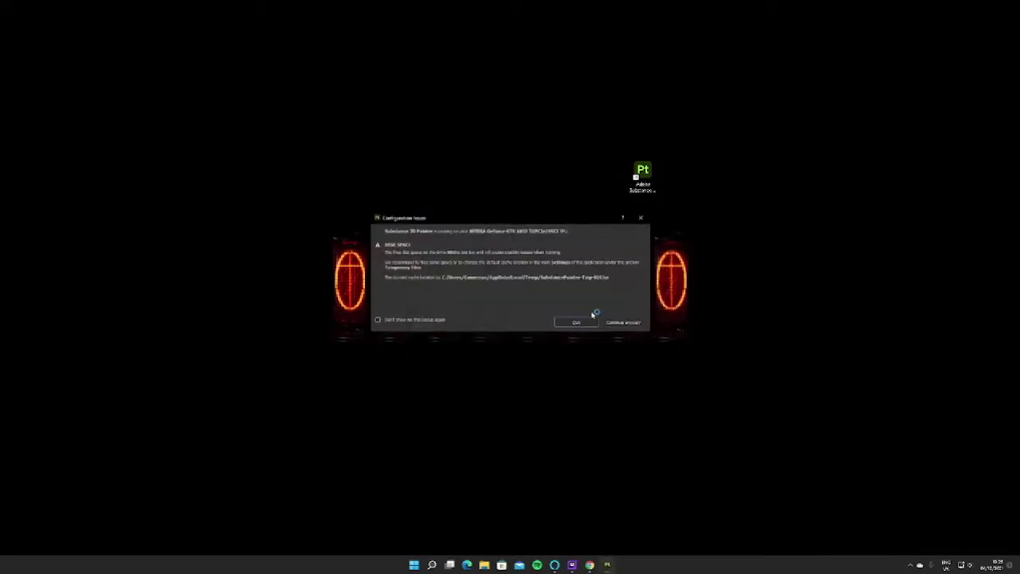
{"action": "left_click", "coordinate": [627, 322]}
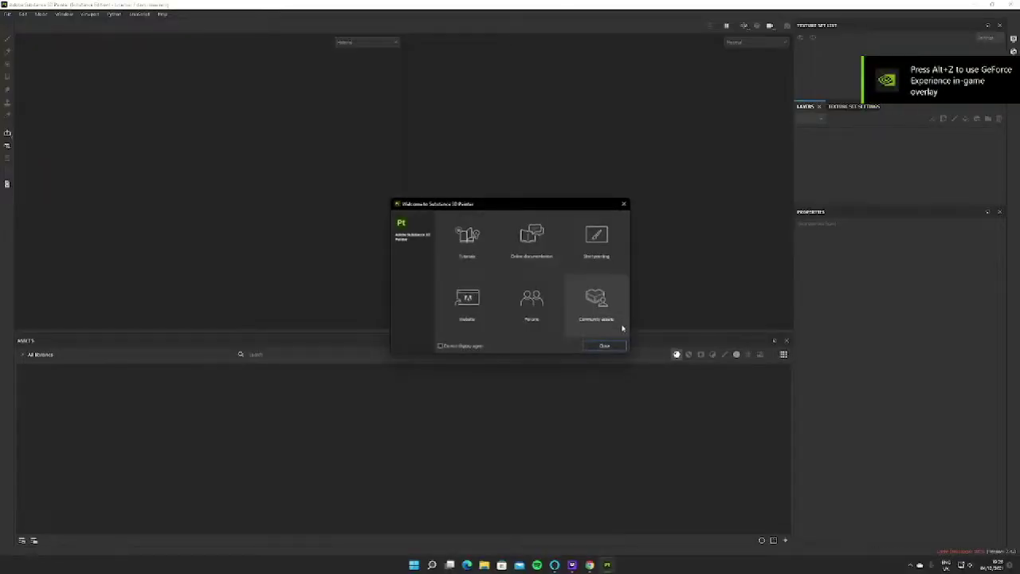
{"action": "left_click", "coordinate": [614, 346]}
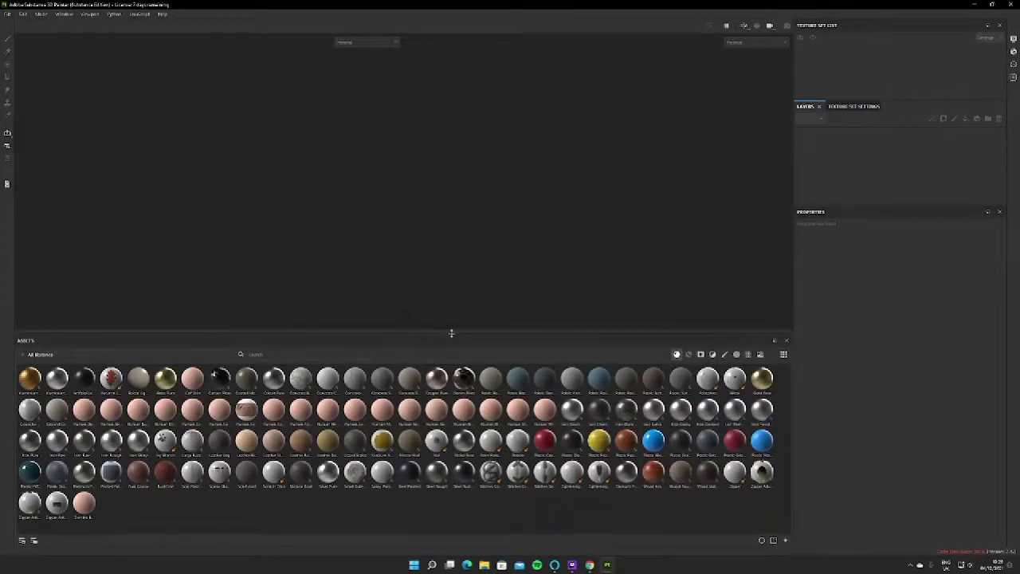
{"action": "left_click_drag", "start_coordinate": [451, 333], "coordinate": [451, 384]}
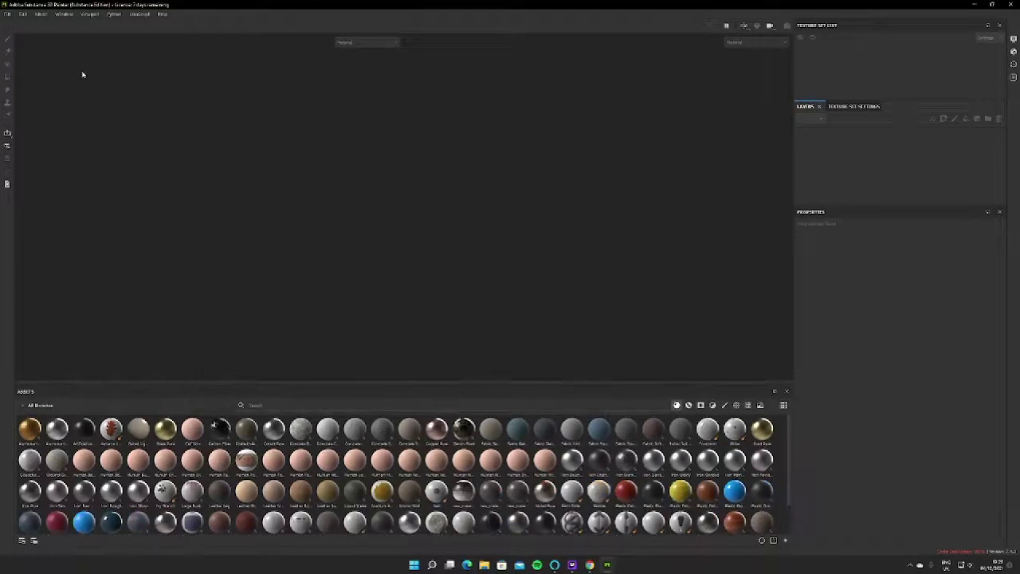
Open the Sniper1 project from the Base models folder
{"action": "left_click", "coordinate": [10, 14]}
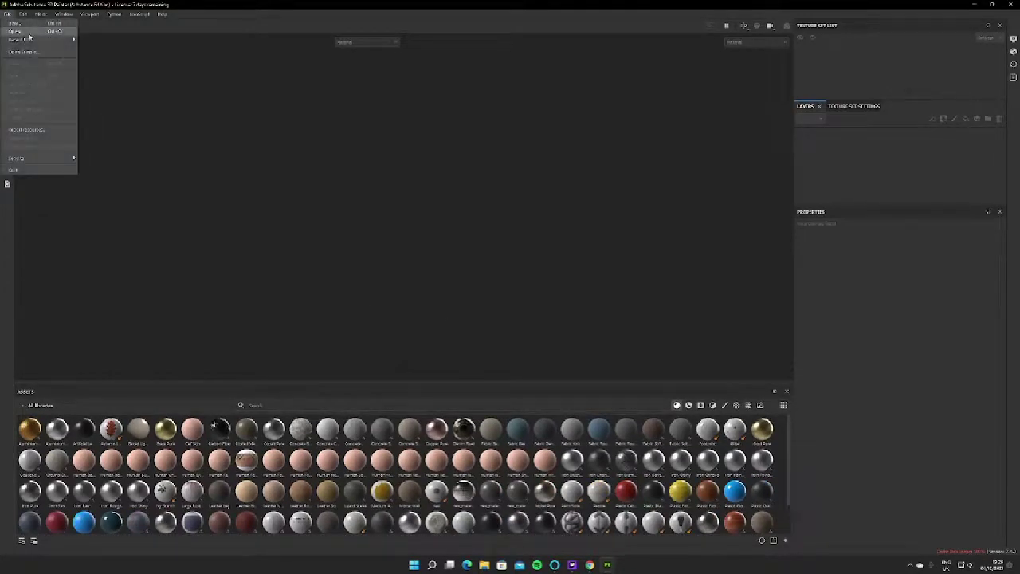
{"action": "left_click", "coordinate": [118, 96]}
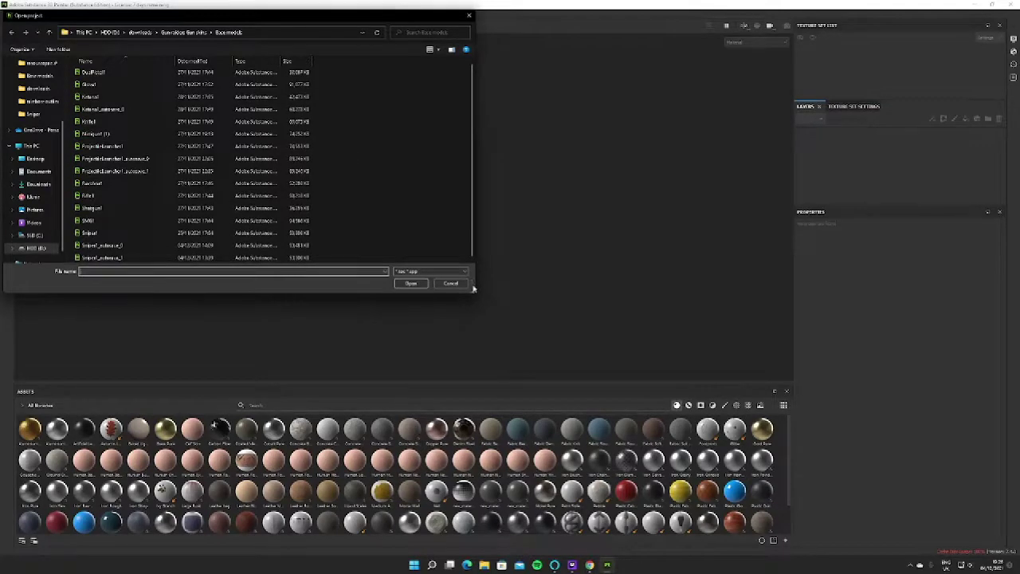
{"action": "left_click_drag", "start_coordinate": [473, 292], "coordinate": [739, 381]}
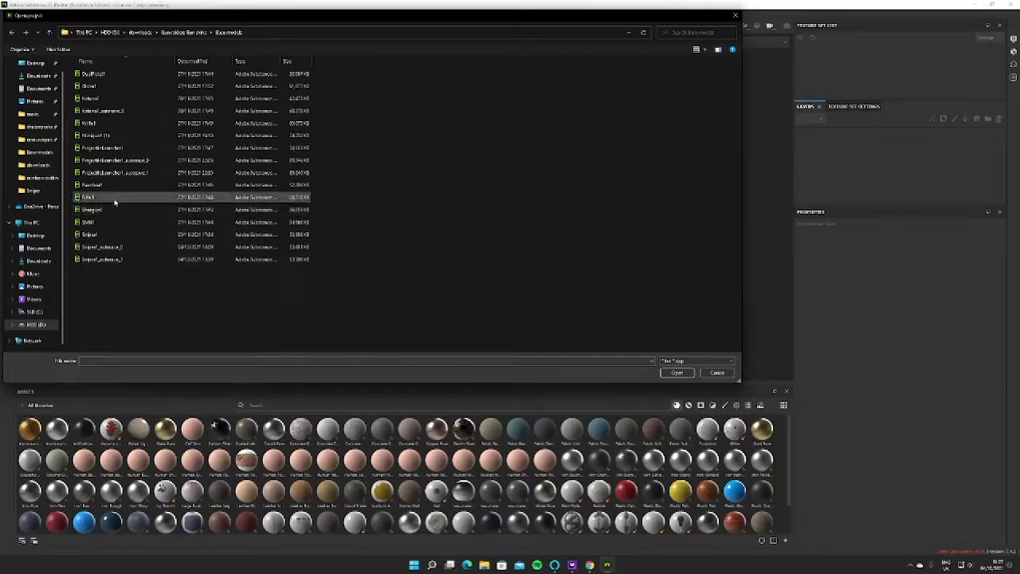
{"action": "left_click", "coordinate": [116, 236]}
{"action": "left_click", "coordinate": [663, 372]}
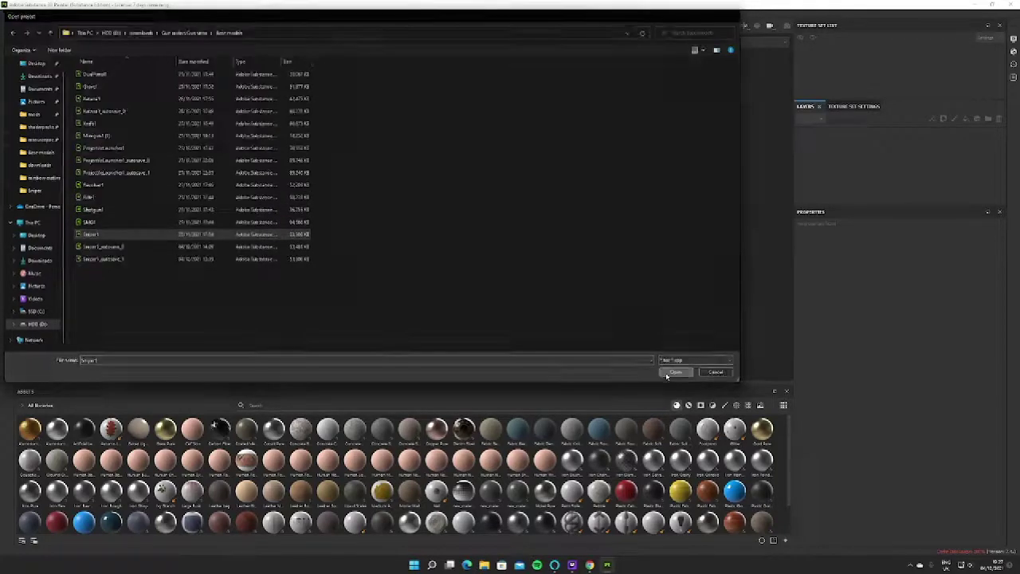
{"action": "left_click", "coordinate": [500, 296]}
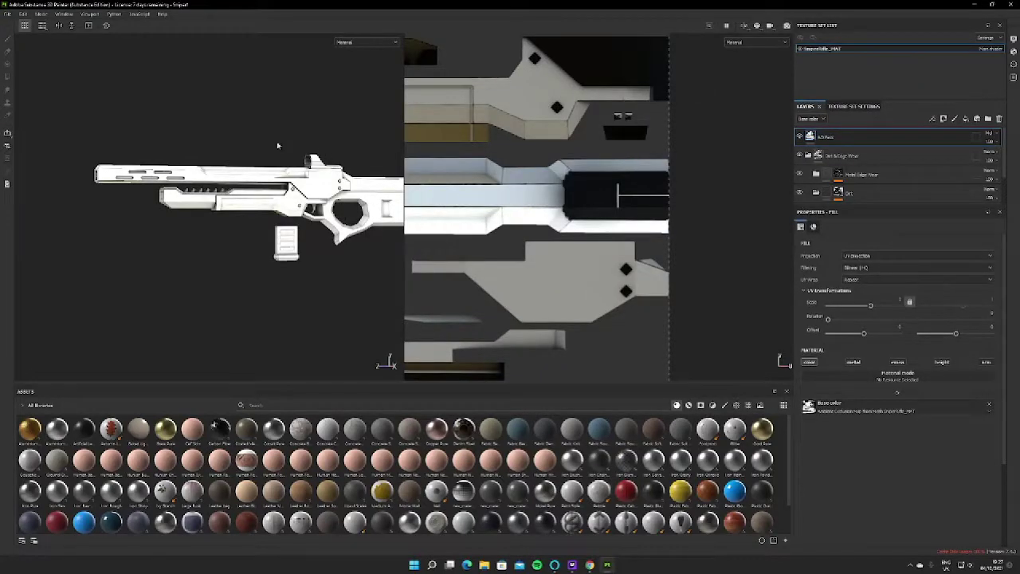
Widen the 3D view until the whole sniper rifle fits, and inspect the model from an angle
{"action": "left_click_drag", "start_coordinate": [405, 136], "coordinate": [515, 159]}
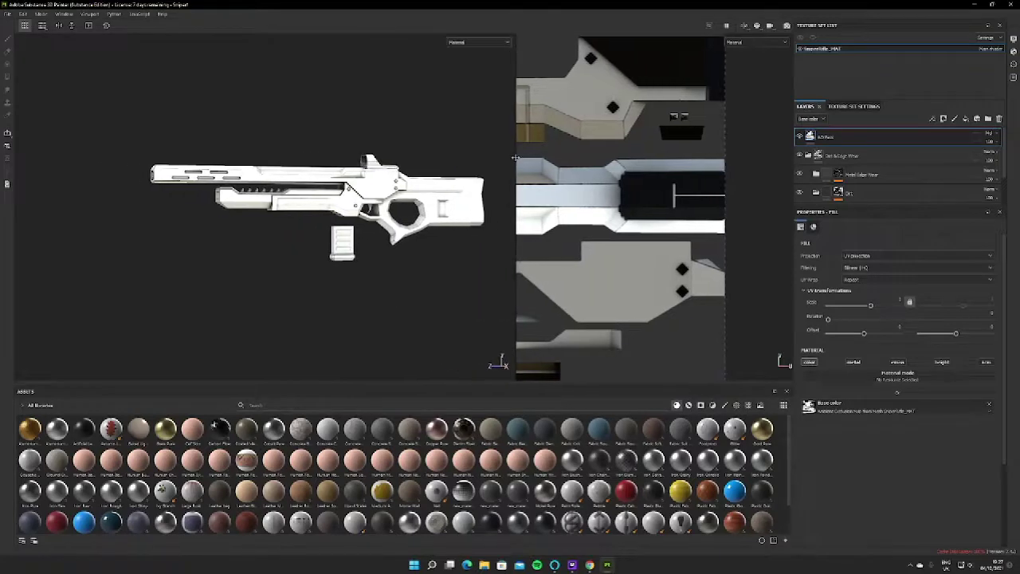
{"action": "key", "text": "alt"}
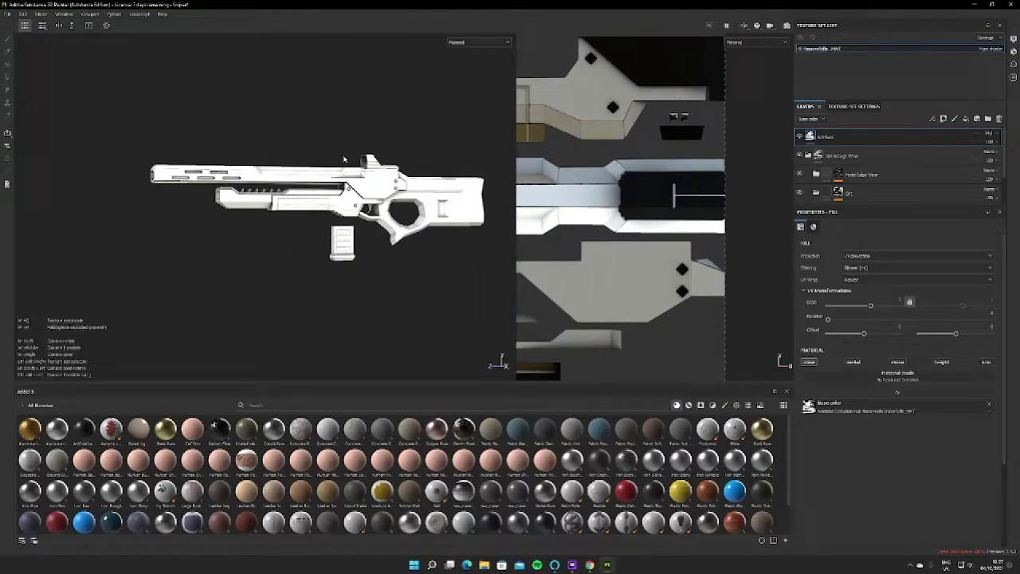
{"action": "left_click_drag", "start_coordinate": [345, 160], "coordinate": [343, 200], "text": "alt"}
{"action": "middle_click_drag", "start_coordinate": [331, 193], "coordinate": [265, 219], "text": "alt"}
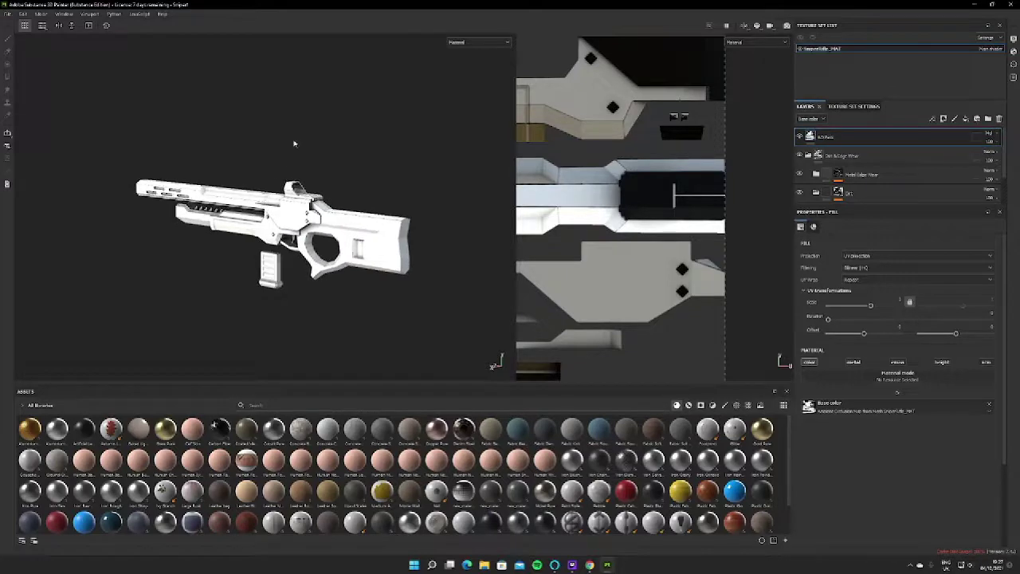
{"action": "left_click_drag", "start_coordinate": [294, 145], "coordinate": [326, 141], "text": "alt"}
Delete the ambient occlusion layer and the dirt and edge wear group, keeping only the base fill layer
{"action": "left_click", "coordinate": [891, 140]}
{"action": "key", "text": "Delete"}
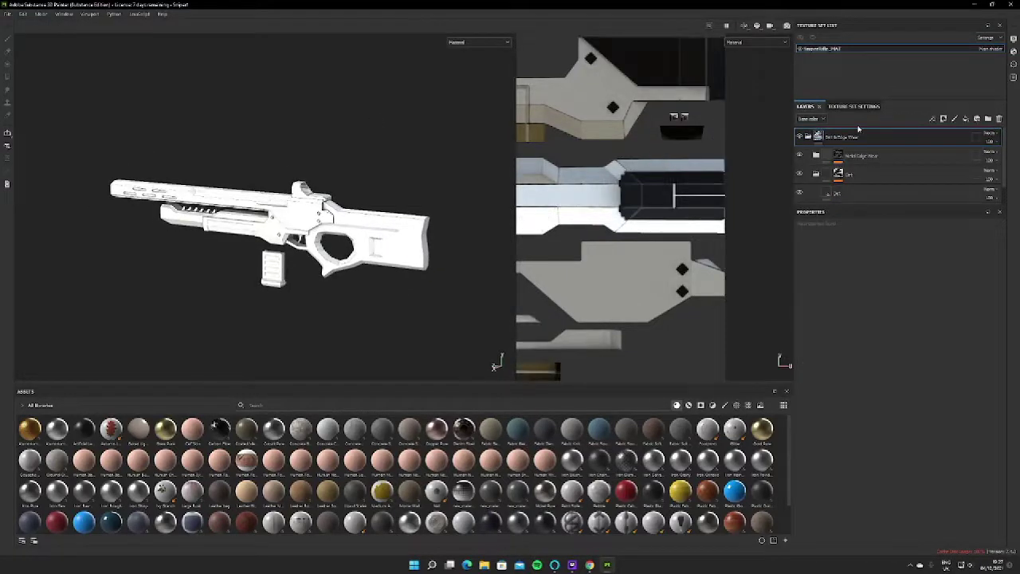
{"action": "key", "text": "Delete"}
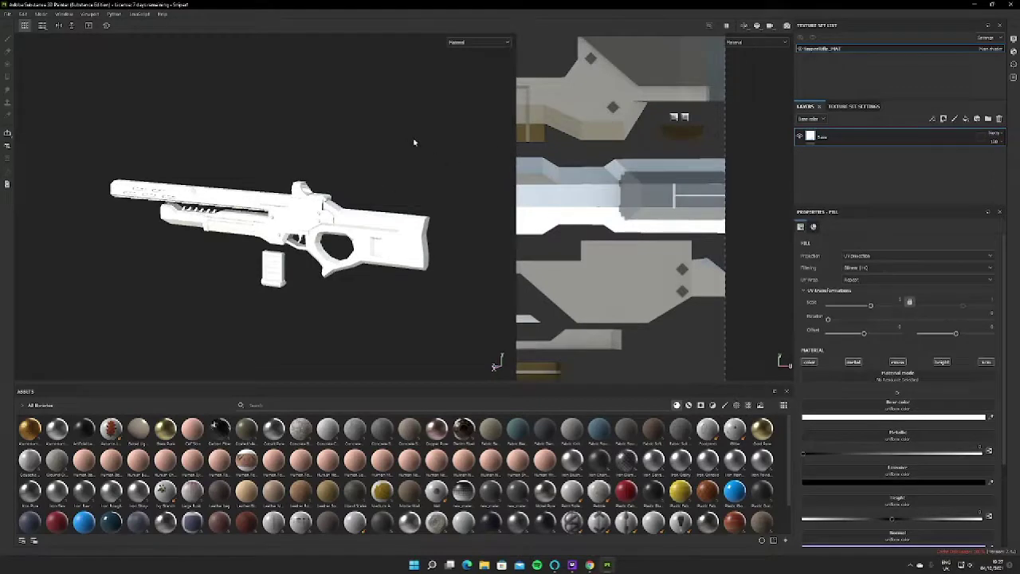
{"action": "mouse_move", "coordinate": [296, 149]}
{"action": "left_mouse_down", "text": "alt"}
{"action": "mouse_move", "coordinate": [288, 166]}
{"action": "mouse_move", "coordinate": [290, 148]}
{"action": "left_mouse_up", "text": "alt"}
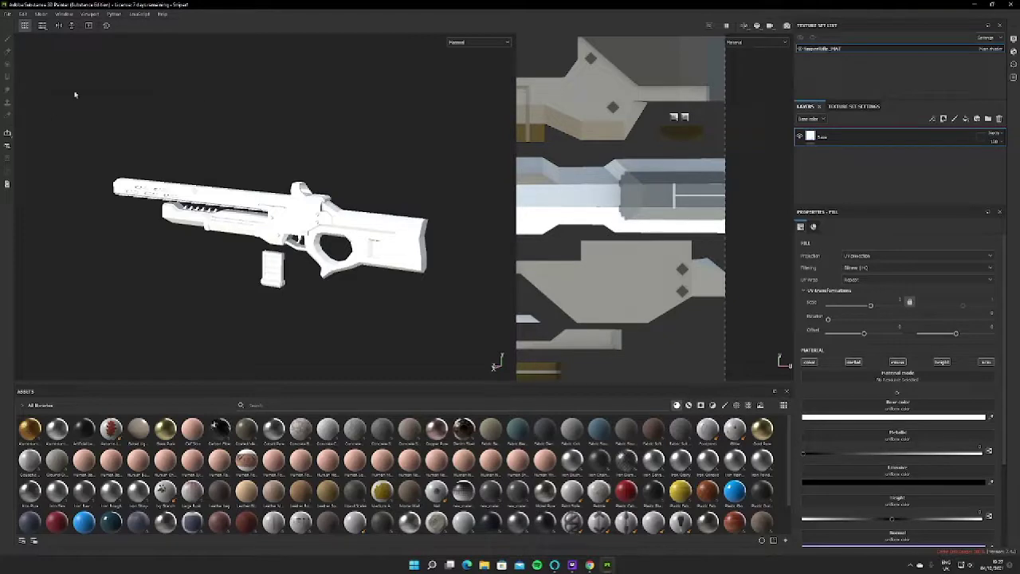
Add a paint layer with a white stroke along the rifle body, and try red and black as the base layer's color
{"action": "left_click", "coordinate": [956, 118]}
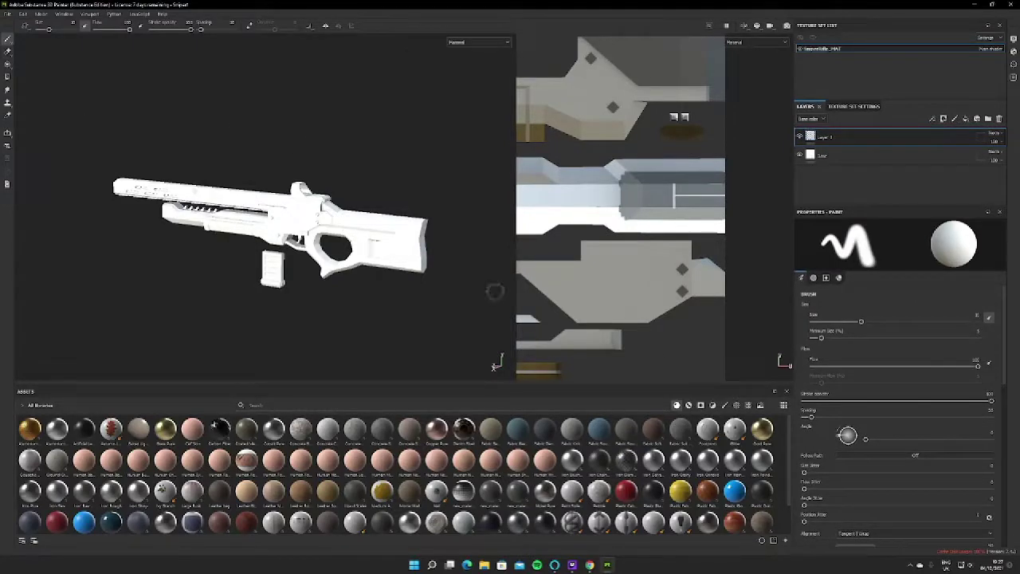
{"action": "left_click", "coordinate": [825, 155]}
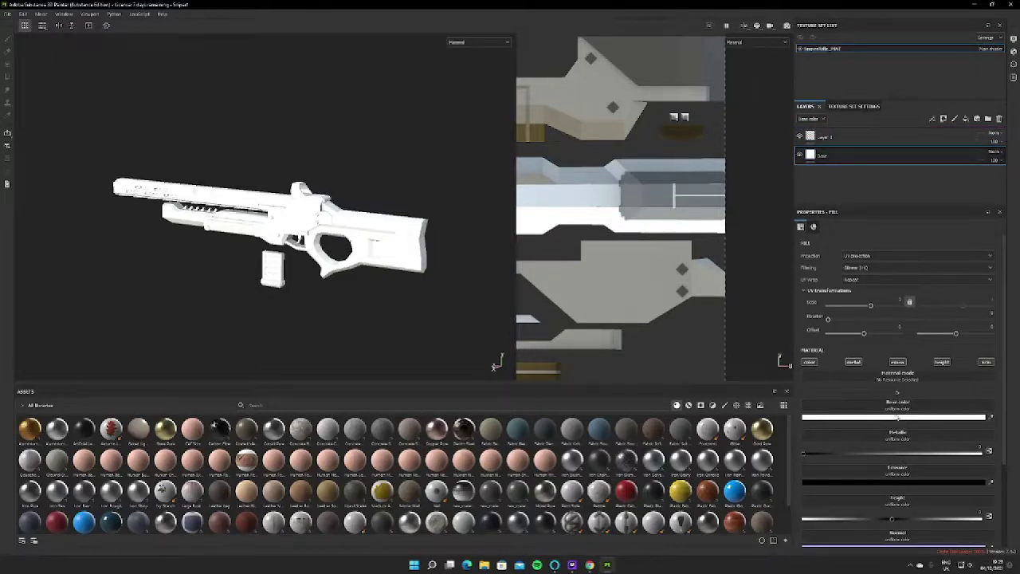
{"action": "left_click", "coordinate": [903, 418]}
{"action": "left_click", "coordinate": [941, 454]}
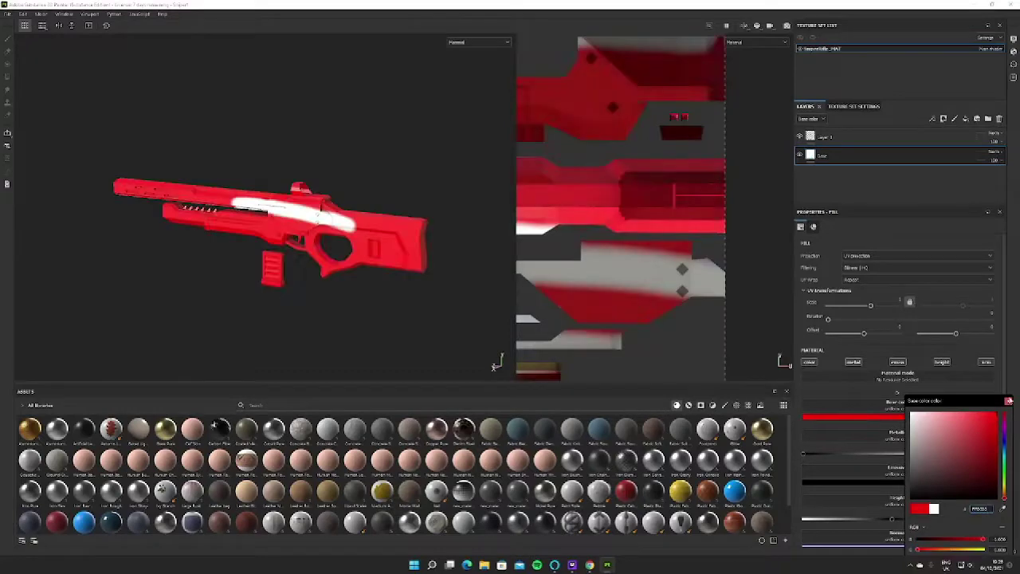
{"action": "left_click_drag", "start_coordinate": [942, 453], "coordinate": [793, 510]}
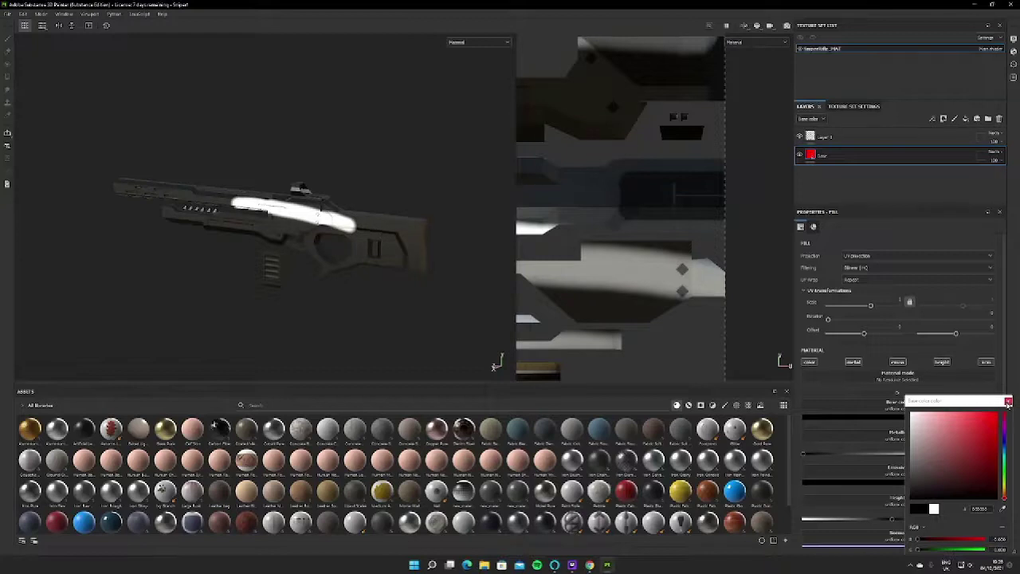
Try the anisotropic noise texture and the Gradient Builder as the base layer's base color
{"action": "left_click", "coordinate": [817, 408]}
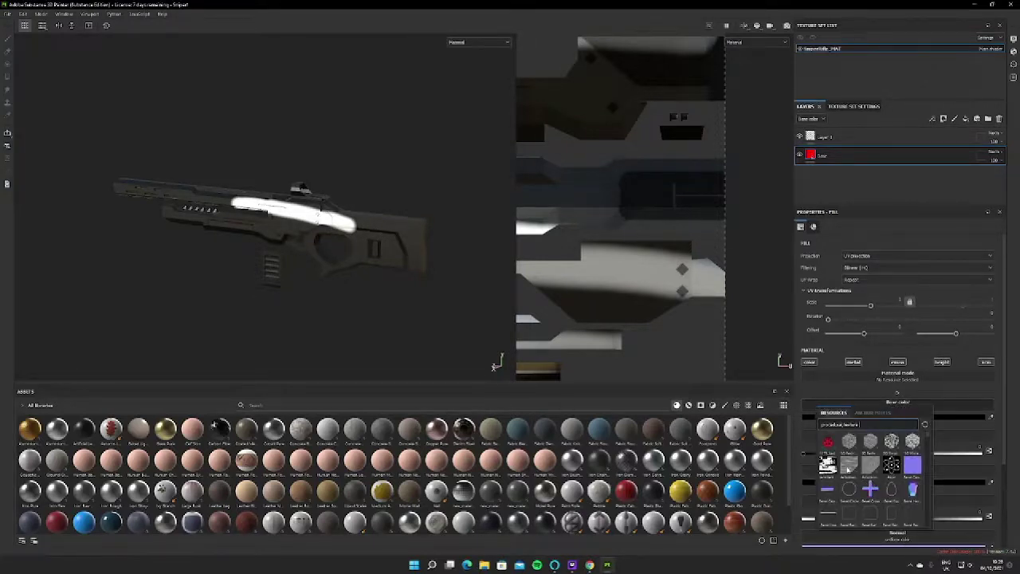
{"action": "left_click", "coordinate": [849, 468]}
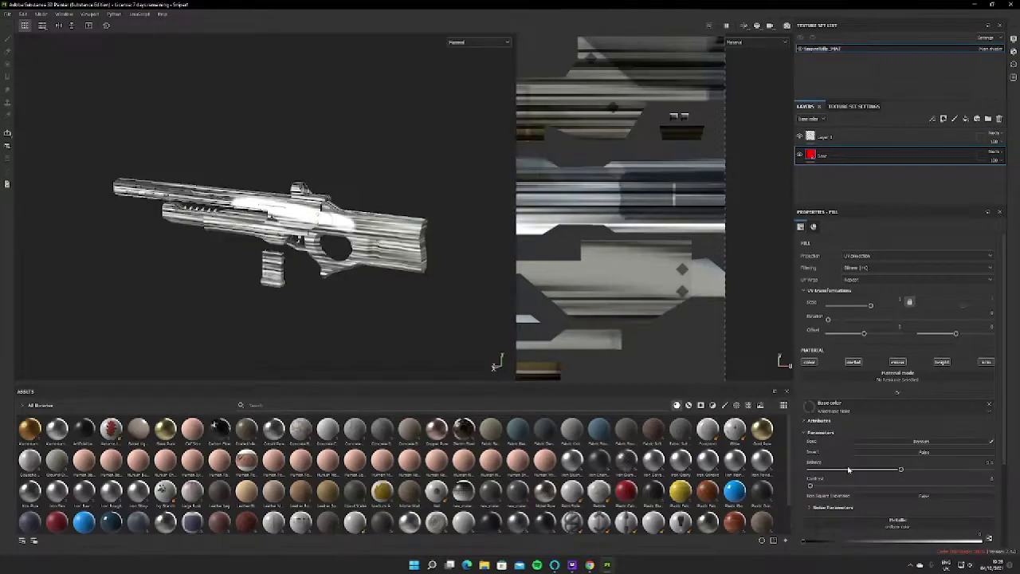
{"action": "left_click", "coordinate": [878, 410]}
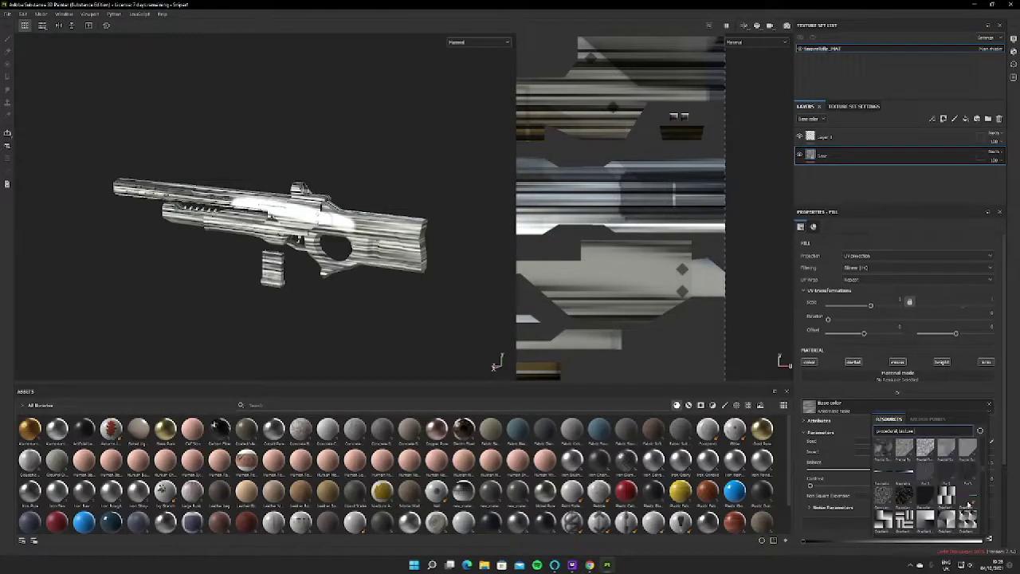
{"action": "left_click", "coordinate": [969, 506]}
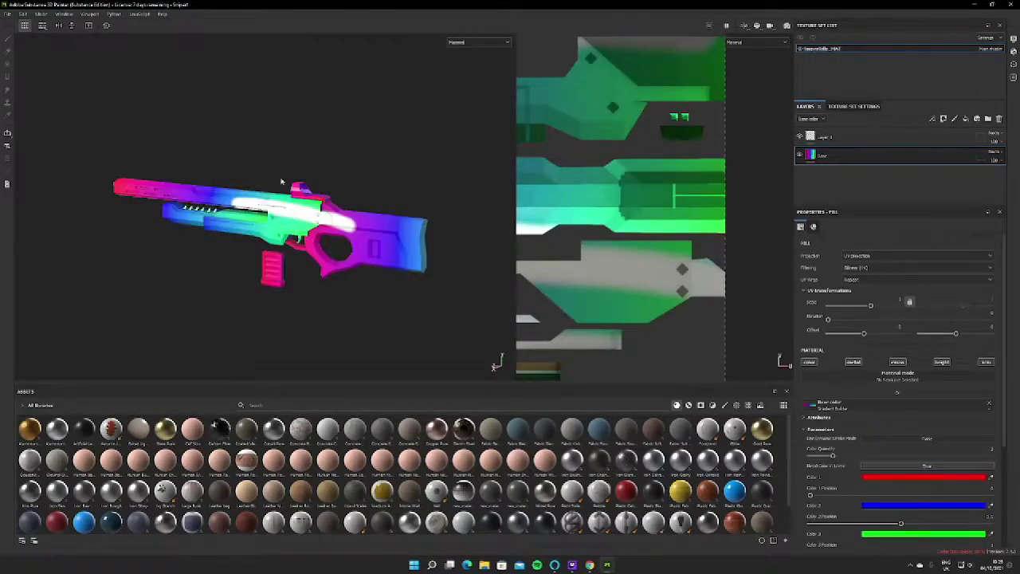
Examine from both sides how the color gradient covers the rifle
{"action": "left_click_drag", "start_coordinate": [281, 181], "coordinate": [38, 147], "text": "alt"}
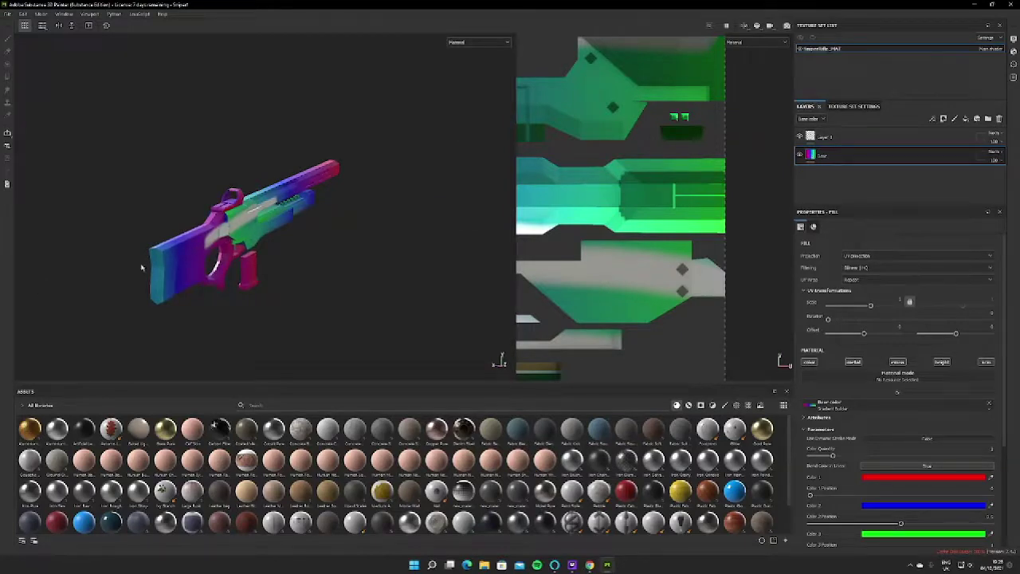
{"action": "left_click_drag", "start_coordinate": [142, 268], "coordinate": [188, 226], "text": "alt"}
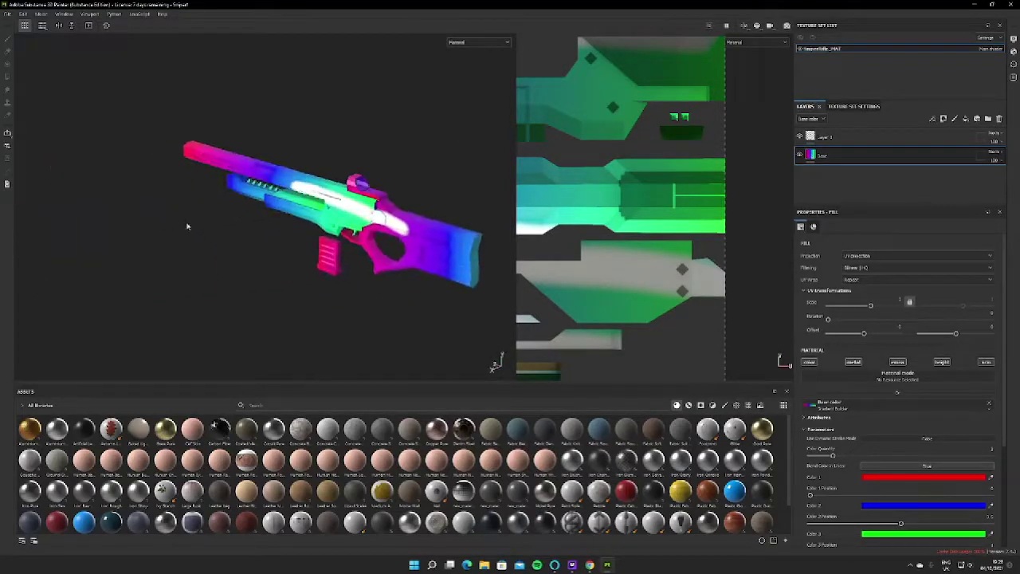
{"action": "middle_click_drag", "start_coordinate": [301, 216], "coordinate": [249, 215], "text": "alt"}
{"action": "left_click_drag", "start_coordinate": [319, 133], "coordinate": [317, 111], "text": "alt"}
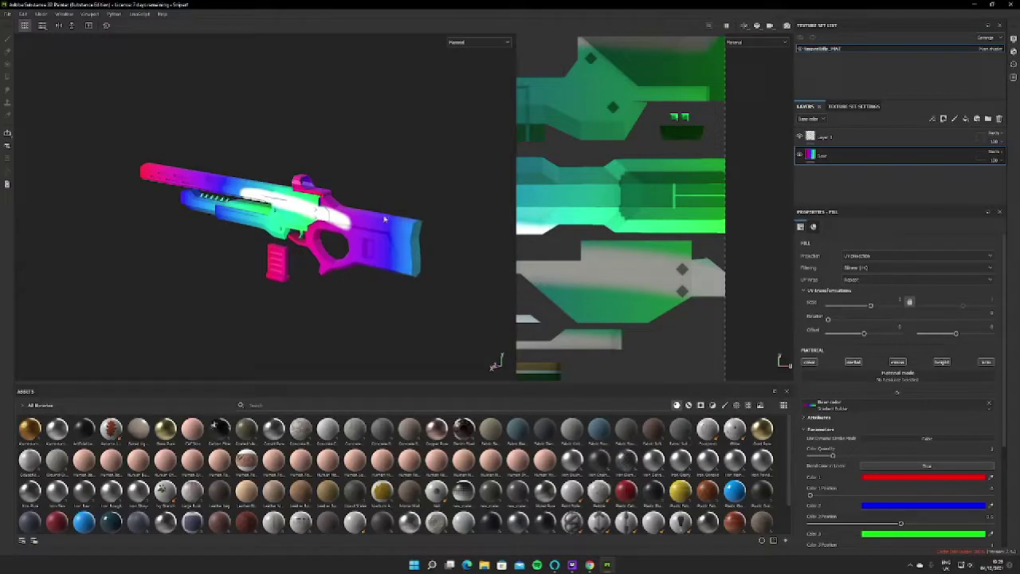
{"action": "left_click_drag", "start_coordinate": [322, 155], "coordinate": [141, 135], "text": "alt"}
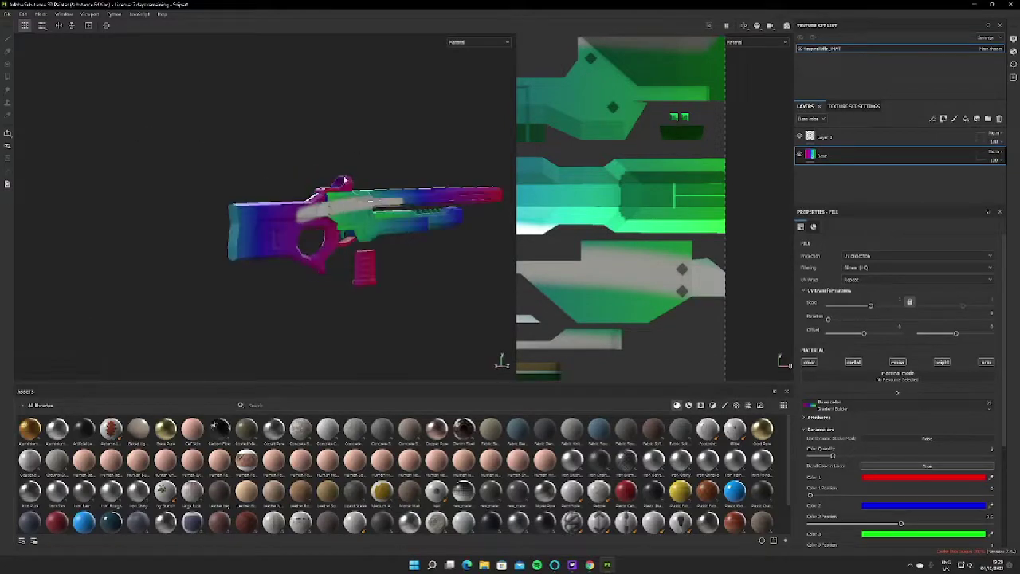
{"action": "middle_click_drag", "start_coordinate": [274, 182], "coordinate": [246, 183], "text": "alt"}
{"action": "left_click_drag", "start_coordinate": [247, 183], "coordinate": [415, 209], "text": "alt"}
{"action": "middle_click_drag", "start_coordinate": [415, 210], "coordinate": [429, 213], "text": "alt"}
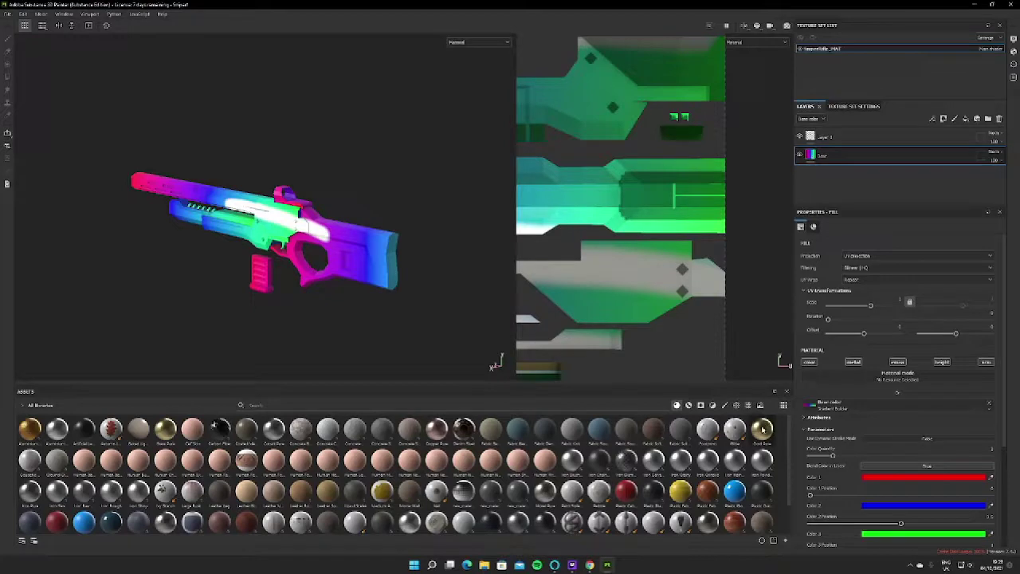
Remove the gradient from the base layer's base color, returning it to a uniform light grey
{"action": "left_click_drag", "start_coordinate": [762, 429], "coordinate": [833, 406]}
{"action": "left_click_drag", "start_coordinate": [844, 406], "coordinate": [844, 405]}
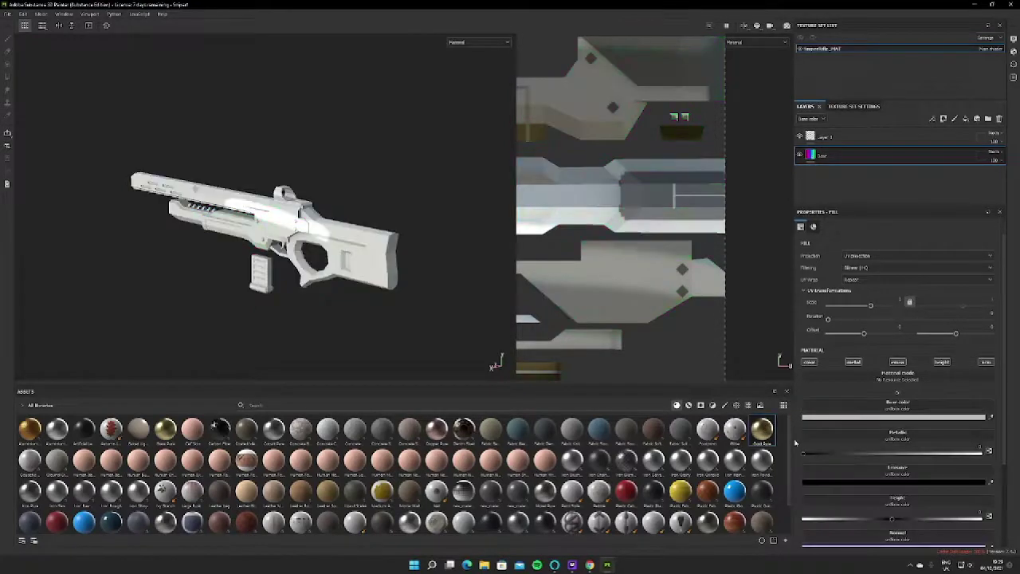
{"action": "left_click", "coordinate": [883, 419]}
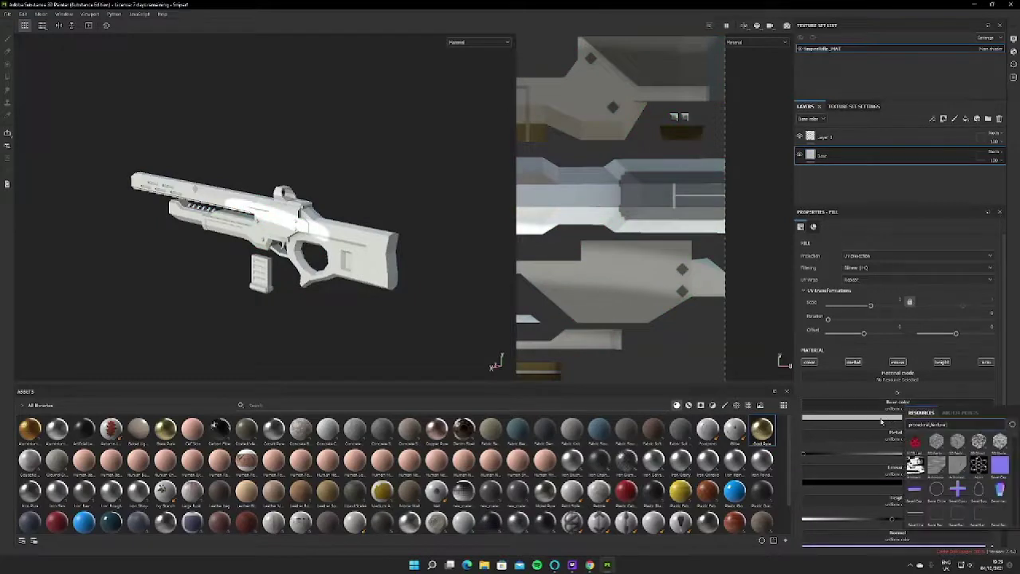
{"action": "left_click", "coordinate": [880, 400]}
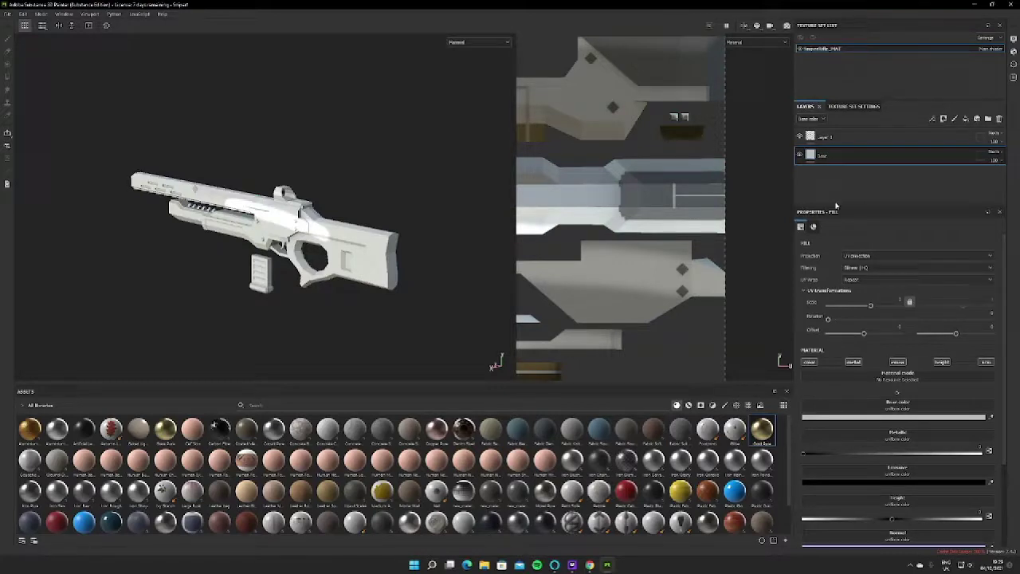
Delete the paint layer with the white stroke above the base layer
{"action": "left_click", "coordinate": [857, 137]}
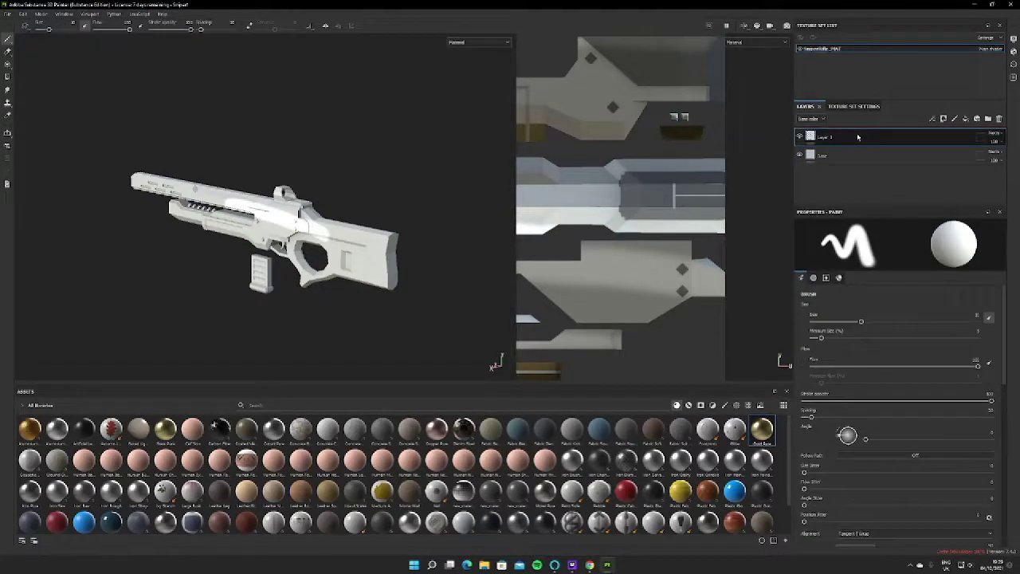
{"action": "key", "text": "Delete"}
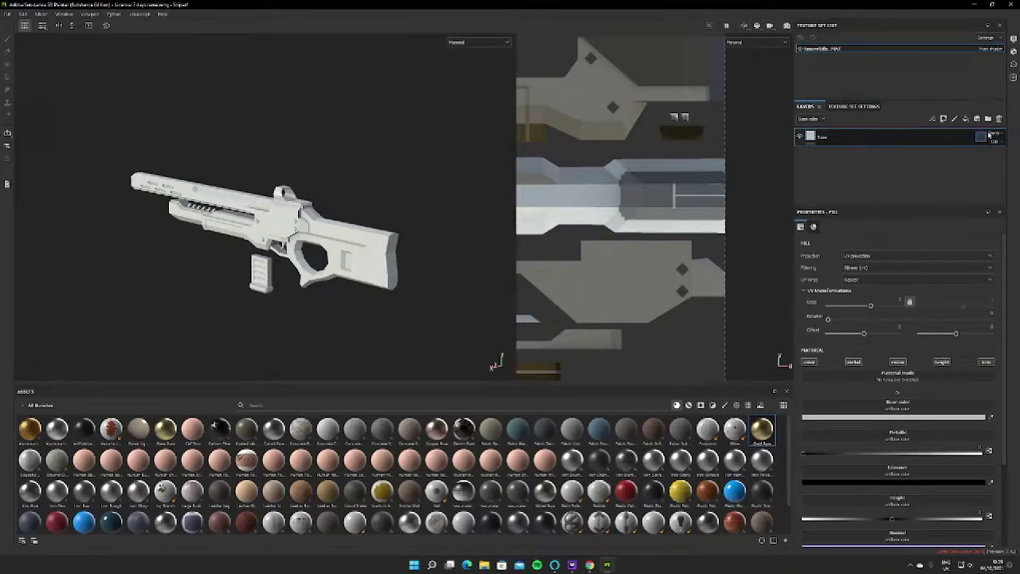
{"action": "scroll", "coordinate": [643, 182], "scroll_direction": "down", "scroll_amount": 4}
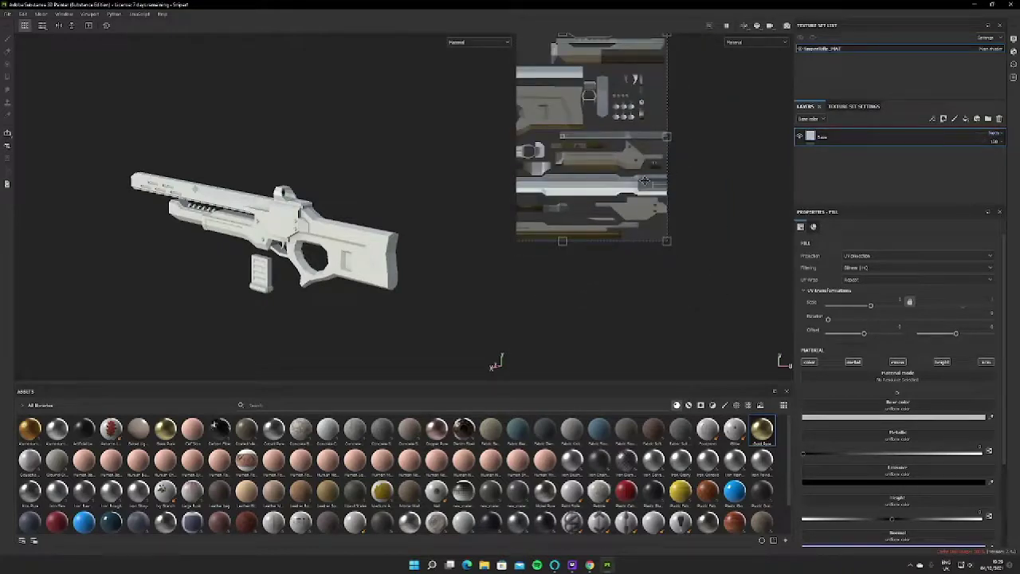
Add a paint layer above the base layer and set the Polygon Fill color to black
{"action": "middle_click_drag", "start_coordinate": [645, 182], "coordinate": [727, 239]}
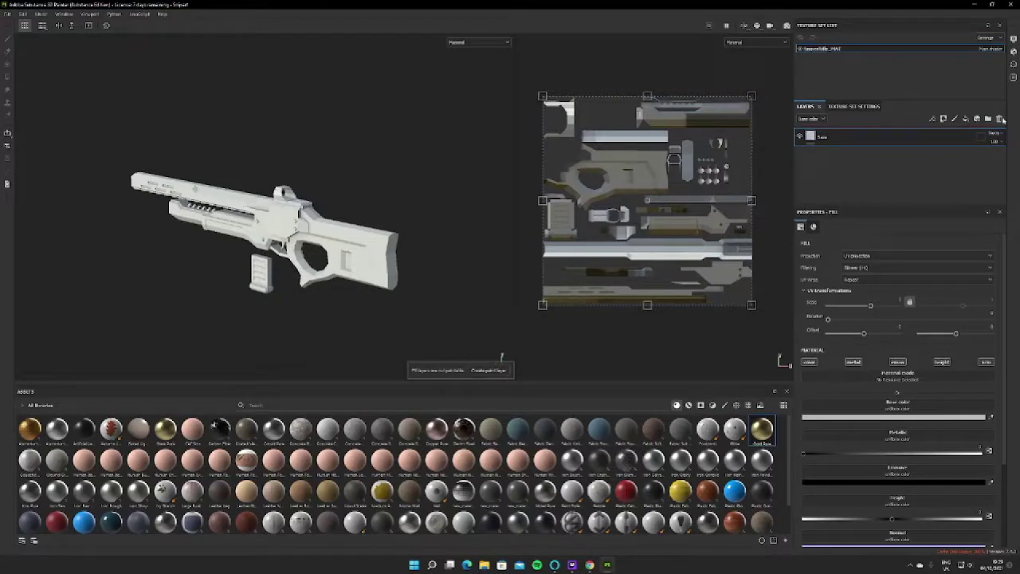
{"action": "left_click", "coordinate": [944, 119]}
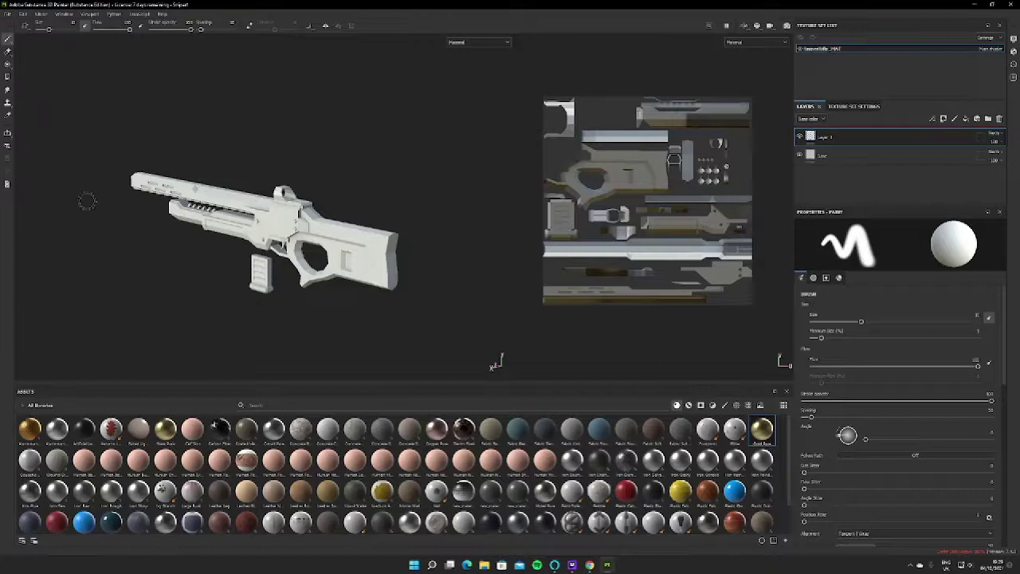
{"action": "left_click", "coordinate": [8, 78]}
{"action": "left_click", "coordinate": [80, 26]}
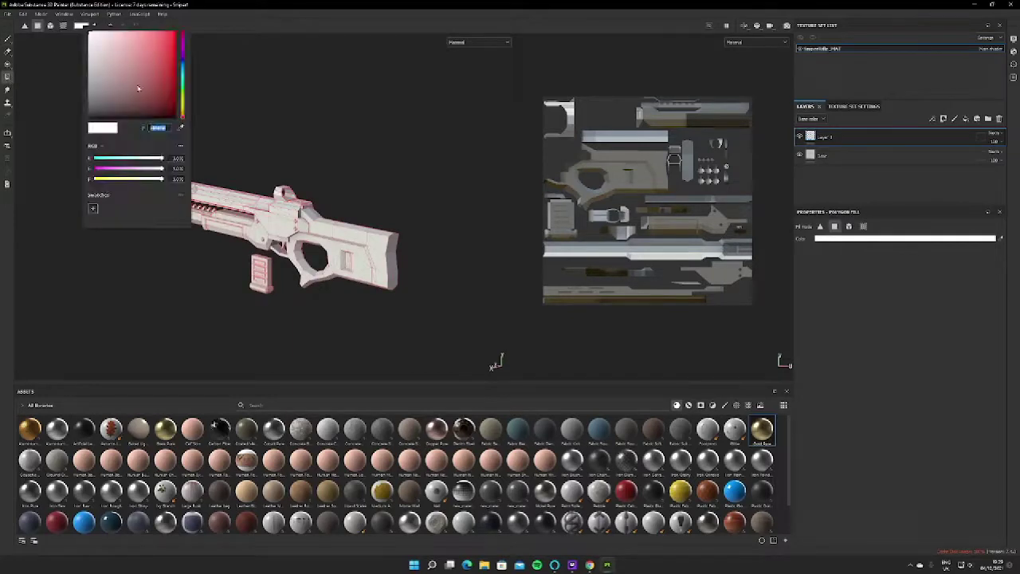
{"action": "left_click", "coordinate": [97, 128]}
{"action": "left_click_drag", "start_coordinate": [89, 85], "coordinate": [78, 120]}
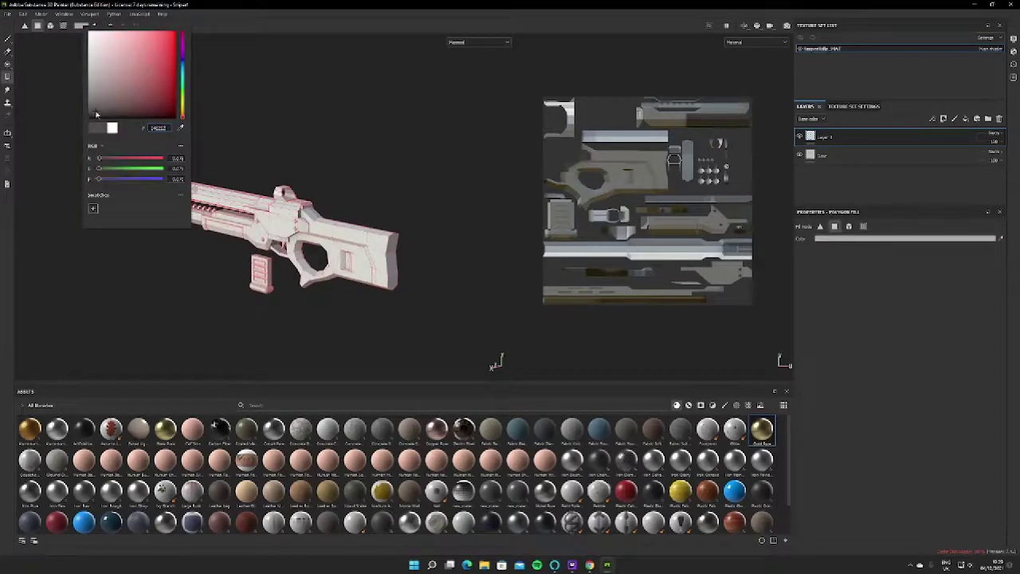
{"action": "left_click", "coordinate": [54, 117]}
Try a black polygon fill on the receiver's side faces and undo it
{"action": "scroll", "coordinate": [334, 229], "scroll_direction": "up", "scroll_amount": 8}
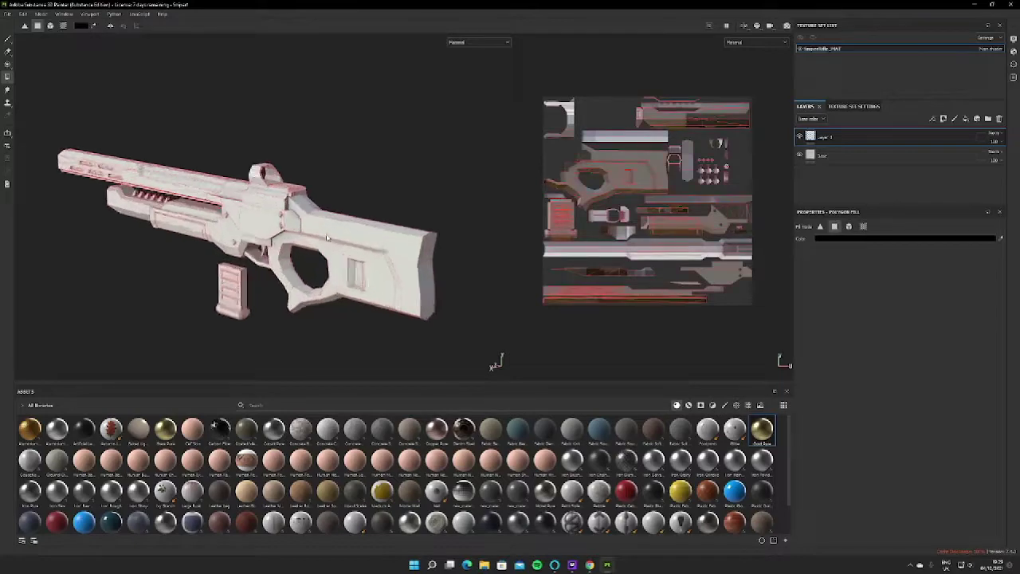
{"action": "scroll", "coordinate": [313, 233], "scroll_direction": "down", "scroll_amount": 5}
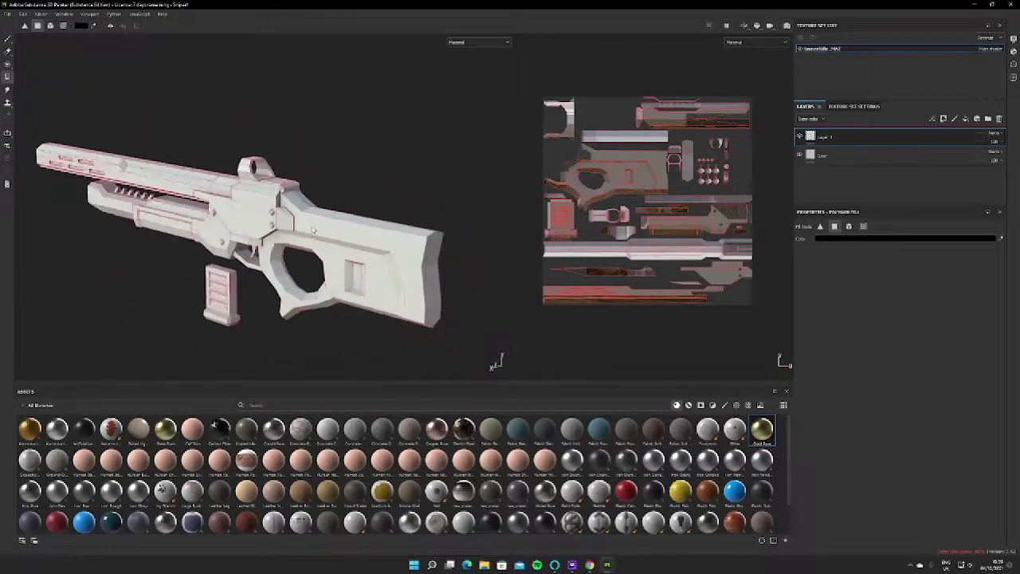
{"action": "scroll", "coordinate": [257, 237], "scroll_direction": "up", "scroll_amount": 6}
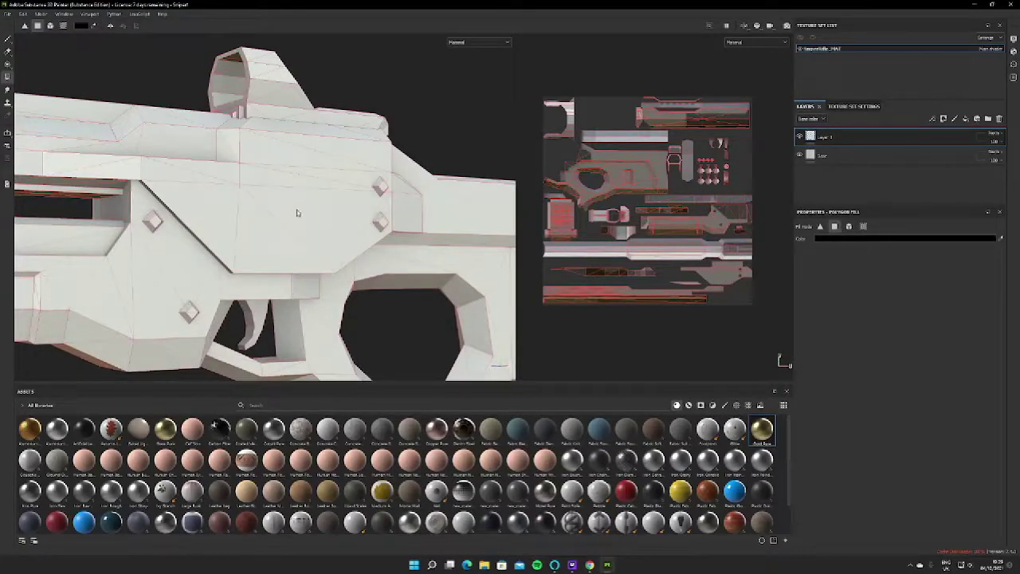
{"action": "left_click", "coordinate": [298, 212]}
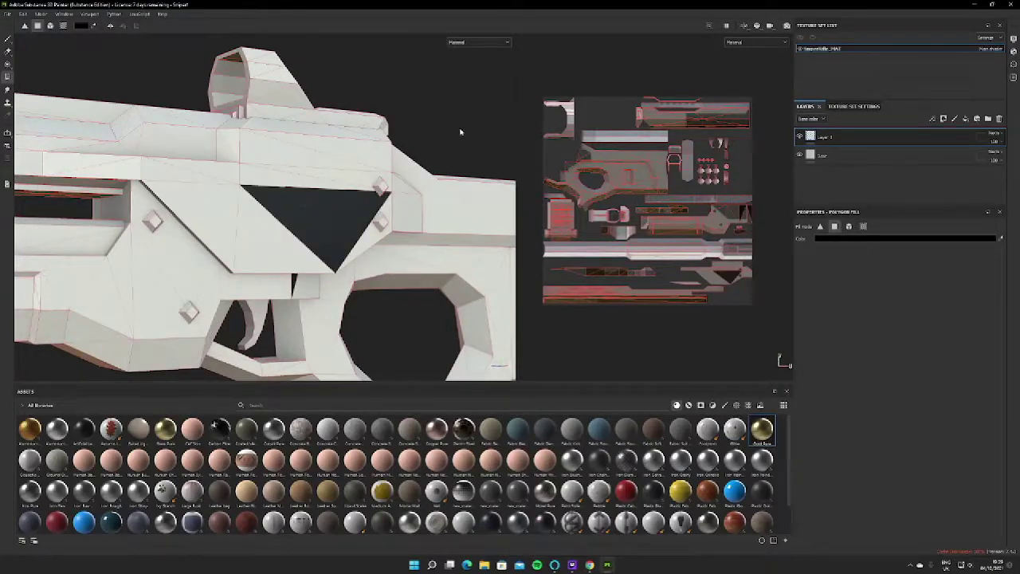
{"action": "left_click_drag", "start_coordinate": [460, 132], "coordinate": [326, 157], "text": "alt"}
{"action": "scroll", "coordinate": [333, 157], "scroll_direction": "down", "scroll_amount": 4}
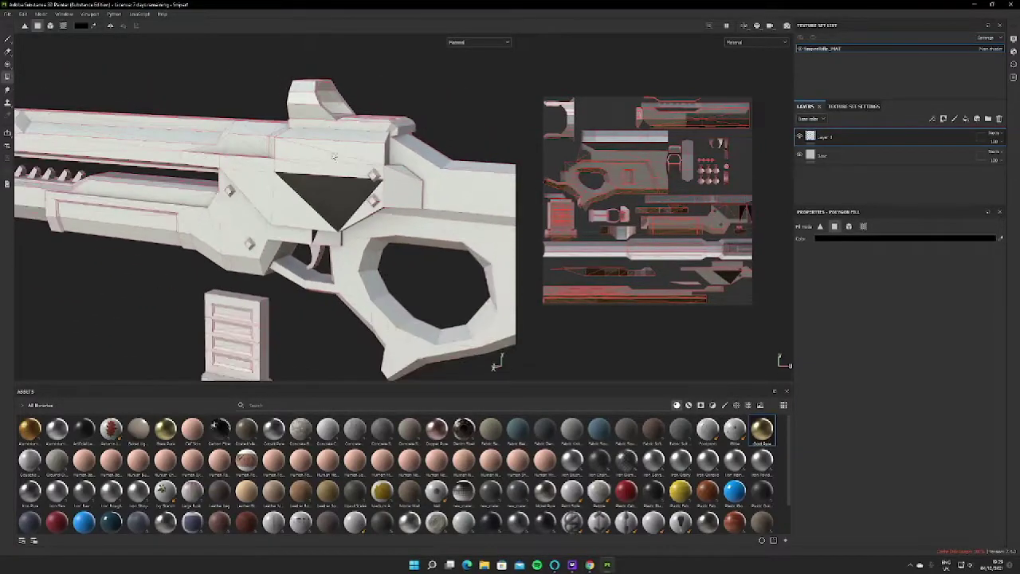
{"action": "key", "text": "ctrl+z"}
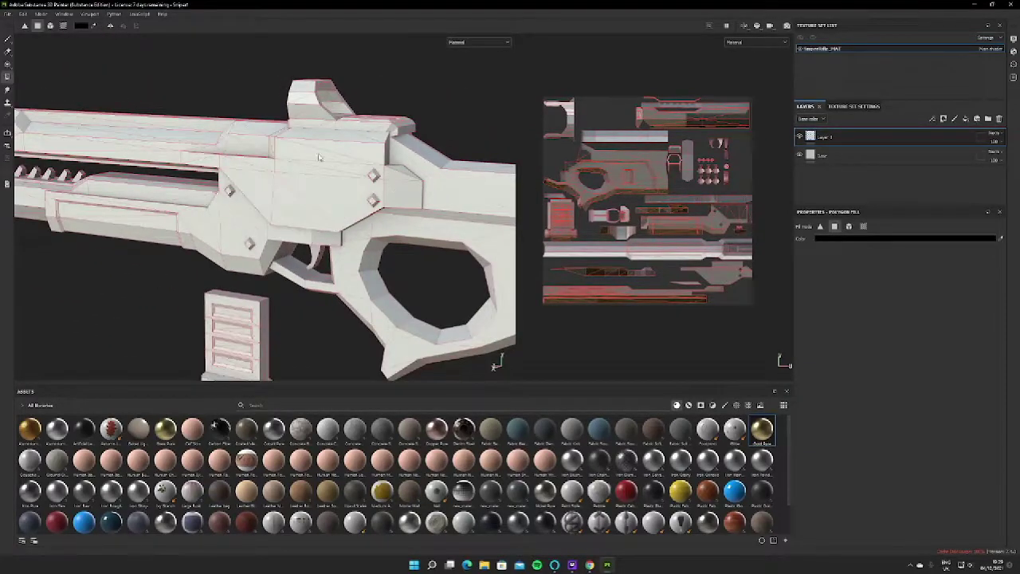
Try filling a long face along the upper barrel with black
{"action": "left_click", "coordinate": [211, 125]}
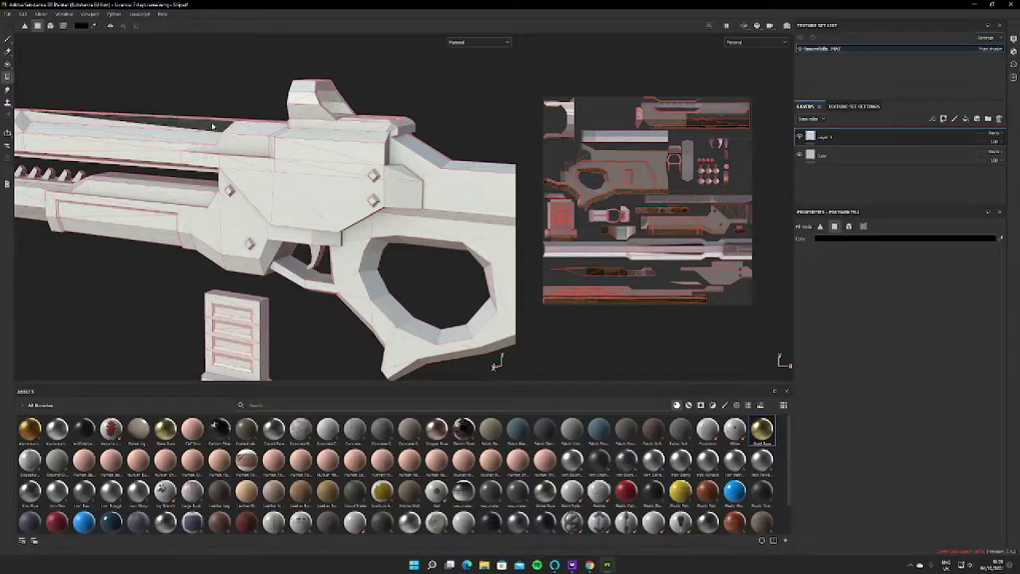
{"action": "left_click_drag", "start_coordinate": [229, 105], "coordinate": [195, 103], "text": "alt"}
{"action": "middle_click_drag", "start_coordinate": [195, 103], "coordinate": [270, 132], "text": "alt"}
{"action": "scroll", "coordinate": [362, 102], "scroll_direction": "up", "scroll_amount": 4}
{"action": "scroll", "coordinate": [371, 98], "scroll_direction": "up", "scroll_amount": 3}
{"action": "scroll", "coordinate": [373, 104], "scroll_direction": "down", "scroll_amount": 10}
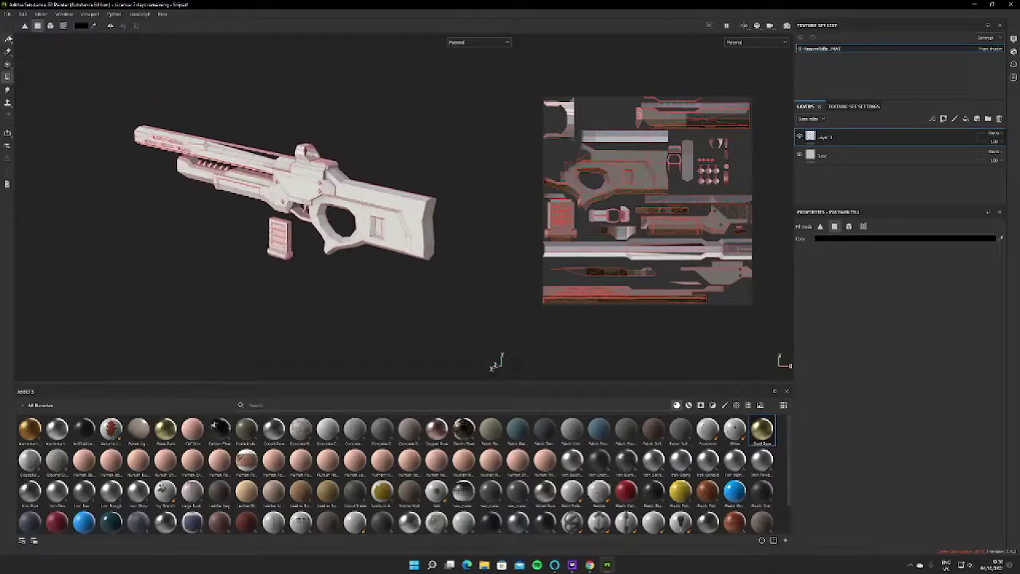
Examine the rifle without the polygon wireframe using the brush, and return to Polygon Fill
{"action": "key", "text": "1"}
{"action": "middle_click_drag", "start_coordinate": [330, 142], "coordinate": [382, 141]}
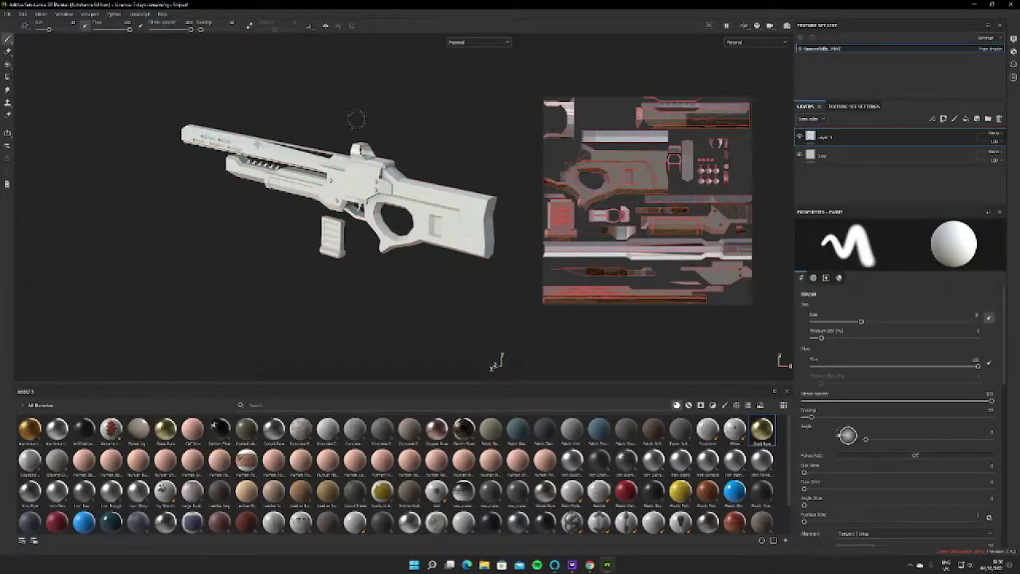
{"action": "left_click_drag", "start_coordinate": [357, 118], "coordinate": [272, 140], "text": "alt"}
{"action": "scroll", "coordinate": [317, 132], "scroll_direction": "up", "scroll_amount": 4}
{"action": "scroll", "coordinate": [315, 137], "scroll_direction": "down", "scroll_amount": 6}
{"action": "scroll", "coordinate": [316, 136], "scroll_direction": "down", "scroll_amount": 3}
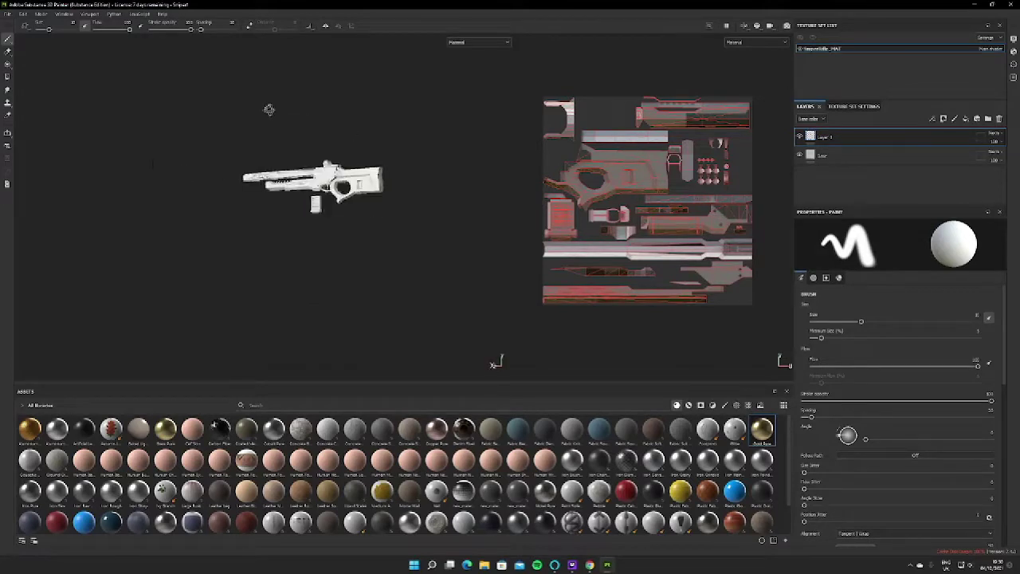
{"action": "scroll", "coordinate": [269, 109], "scroll_direction": "up", "scroll_amount": 6}
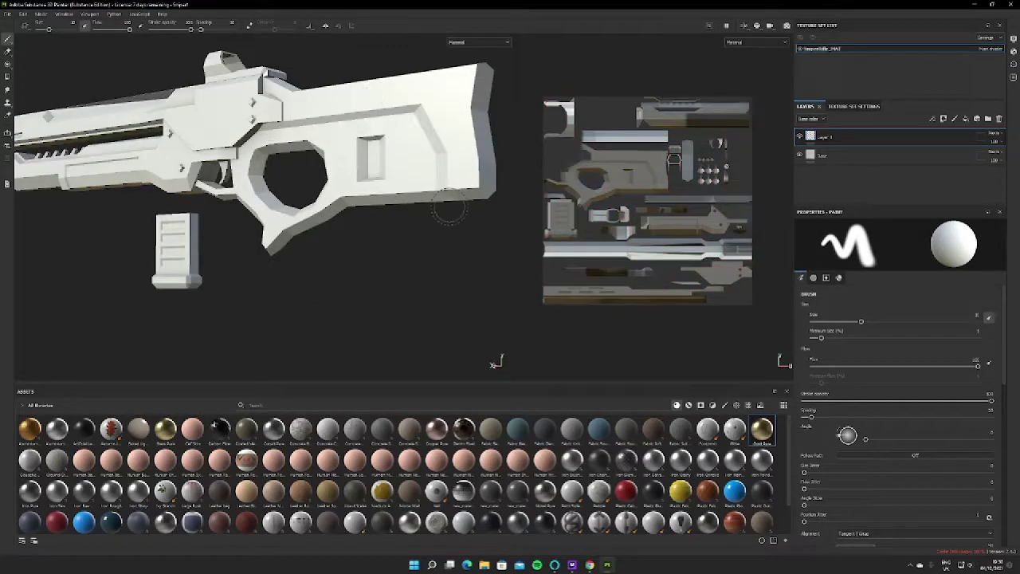
{"action": "left_click", "coordinate": [7, 77]}
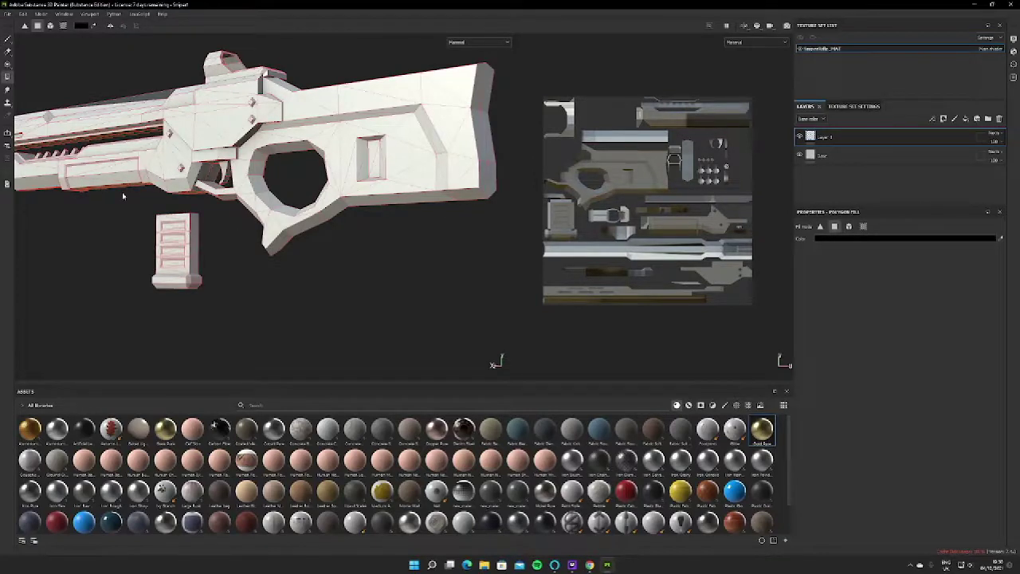
{"action": "scroll", "coordinate": [129, 141], "scroll_direction": "down", "scroll_amount": 5}
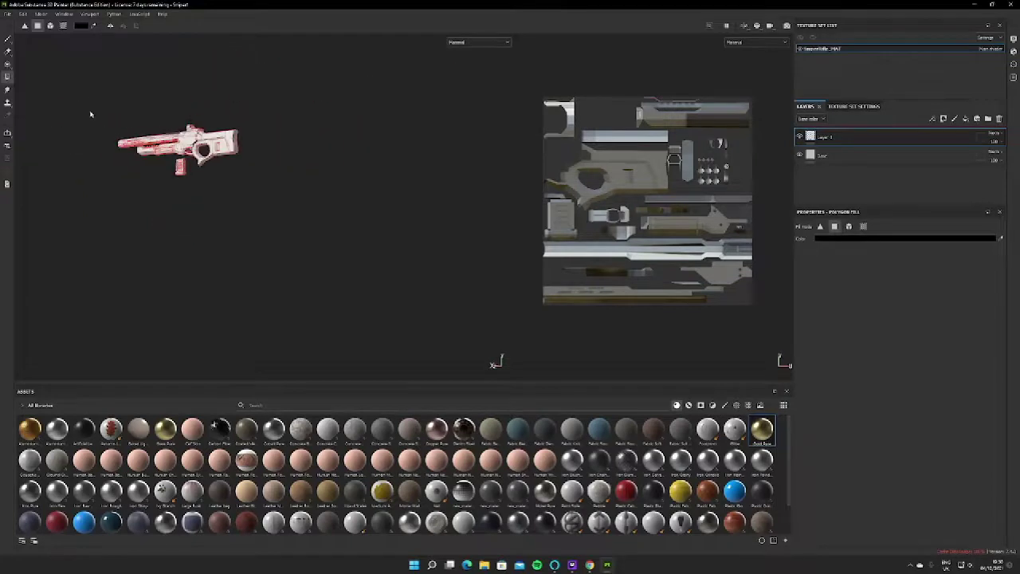
Try filling all of the rifle's polygons with black in a single selection
{"action": "left_click_drag", "start_coordinate": [91, 112], "coordinate": [309, 212]}
{"action": "middle_click_drag", "start_coordinate": [205, 113], "coordinate": [303, 173], "text": "alt"}
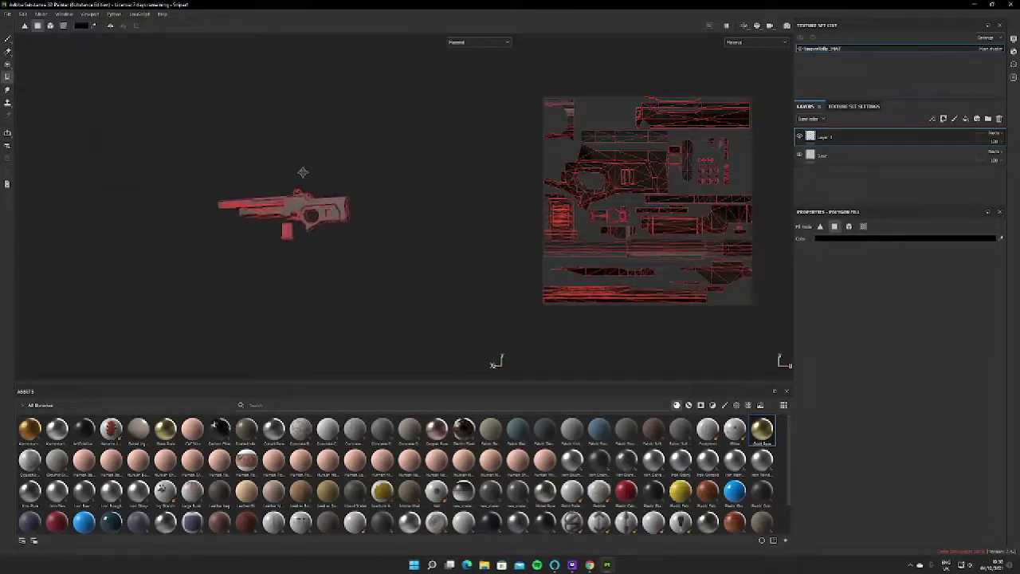
{"action": "left_click_drag", "start_coordinate": [303, 173], "coordinate": [342, 169], "text": "alt"}
{"action": "scroll", "coordinate": [305, 196], "scroll_direction": "up", "scroll_amount": 5}
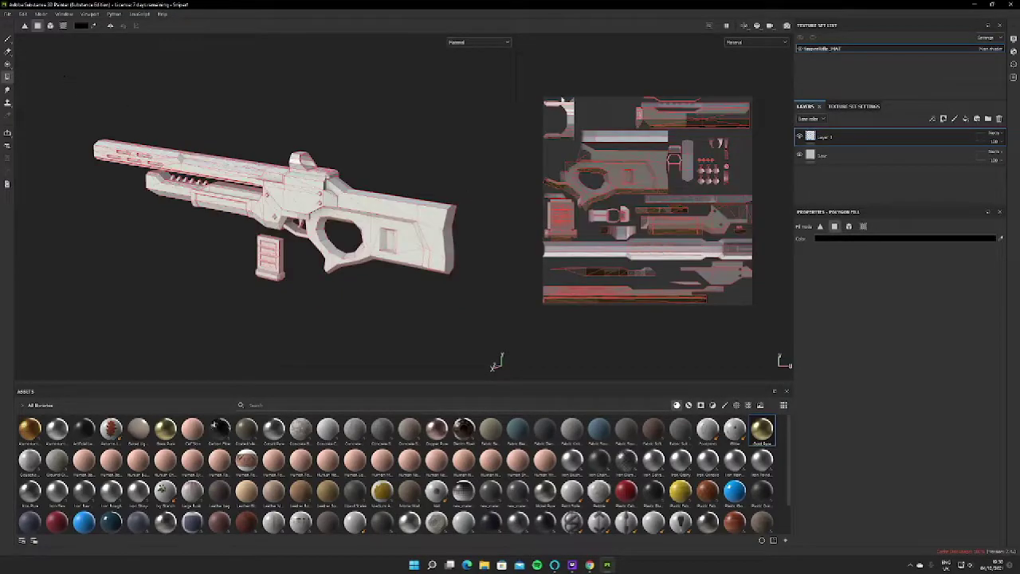
Enlarge the UV view and fill the upper and rear faces of the stock's side with black
{"action": "left_click_drag", "start_coordinate": [513, 143], "coordinate": [162, 144]}
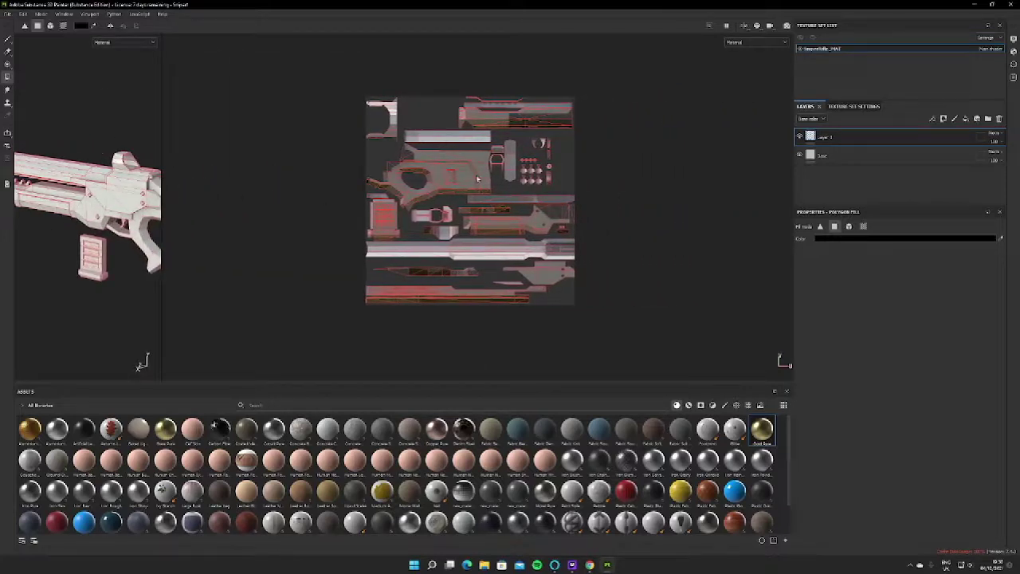
{"action": "scroll", "coordinate": [568, 262], "scroll_direction": "up", "scroll_amount": 3}
{"action": "scroll", "coordinate": [573, 263], "scroll_direction": "down", "scroll_amount": 4}
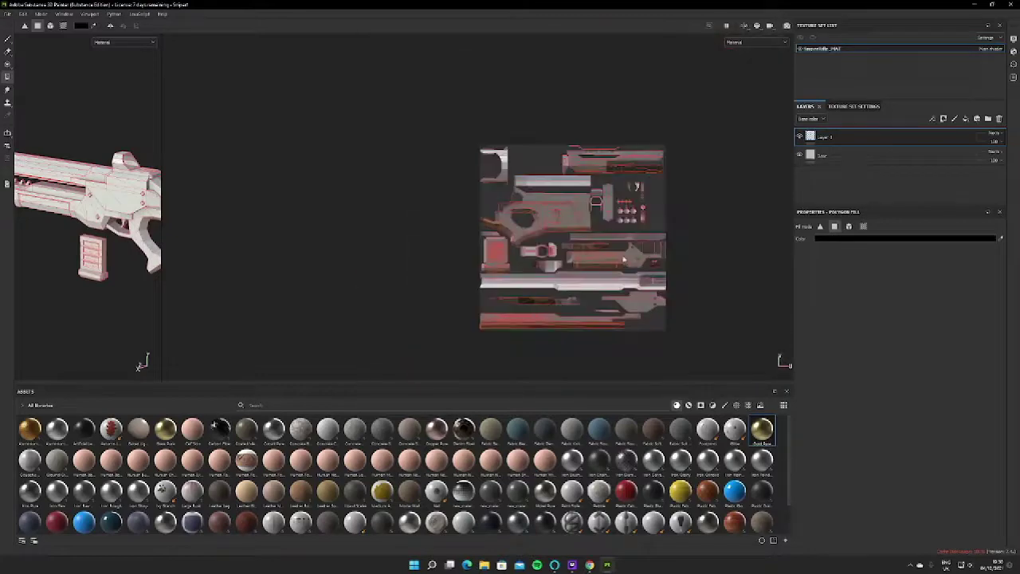
{"action": "middle_click_drag", "start_coordinate": [713, 254], "coordinate": [638, 216]}
{"action": "scroll", "coordinate": [496, 188], "scroll_direction": "up", "scroll_amount": 4}
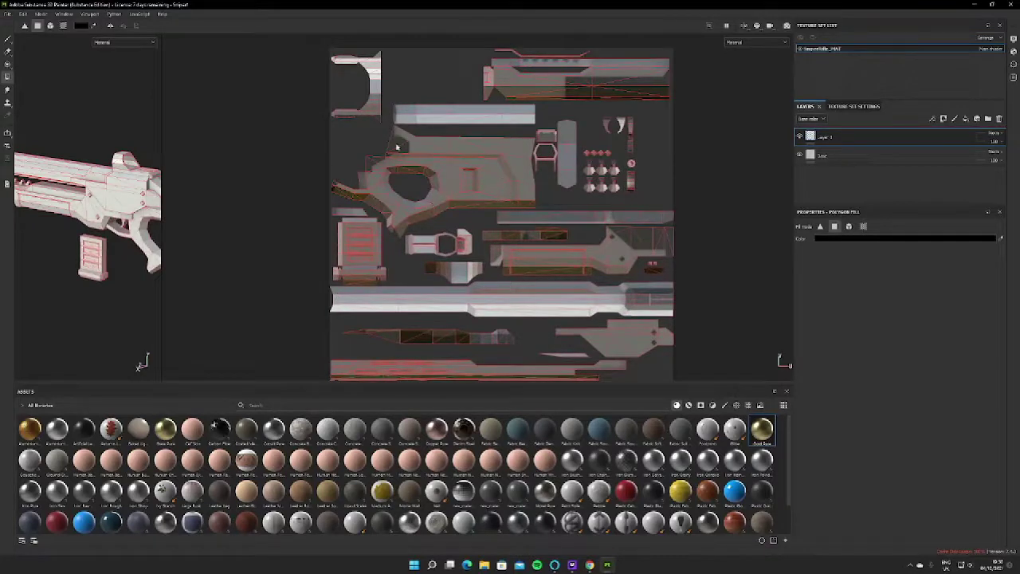
{"action": "middle_click_drag", "start_coordinate": [108, 201], "coordinate": [118, 174], "text": "alt"}
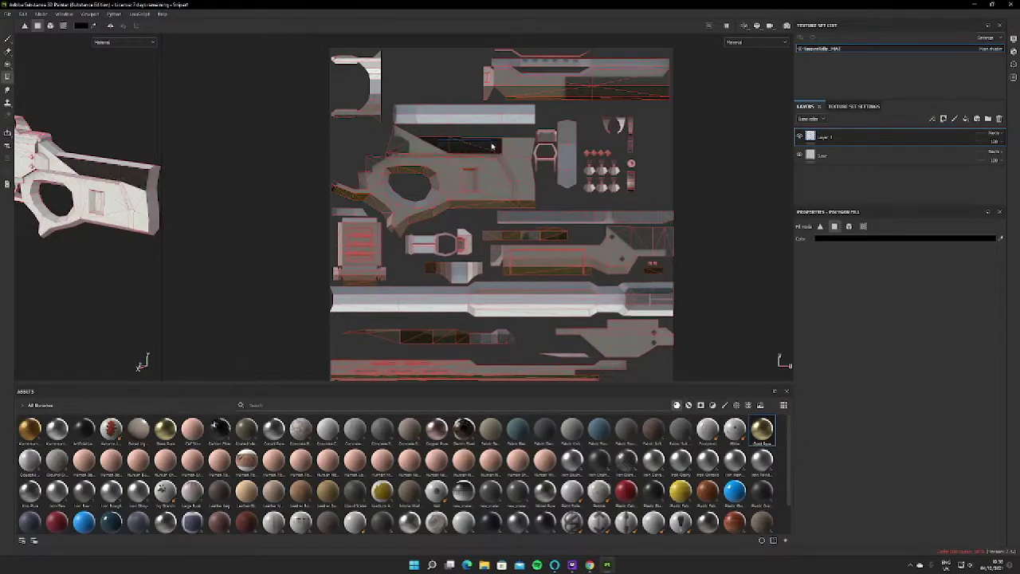
{"action": "left_click", "coordinate": [407, 141]}
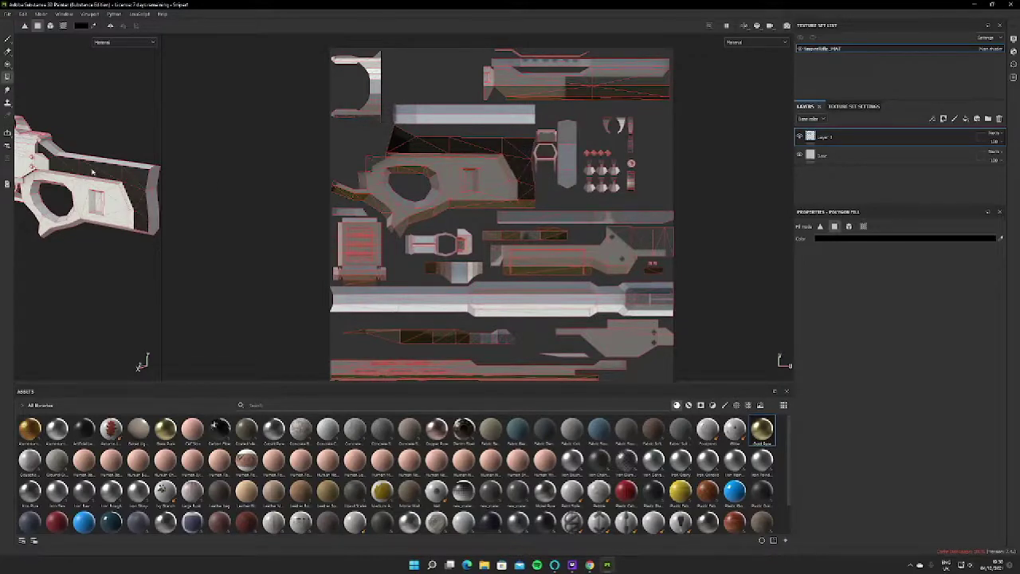
{"action": "left_click_drag", "start_coordinate": [92, 171], "coordinate": [96, 140], "text": "alt"}
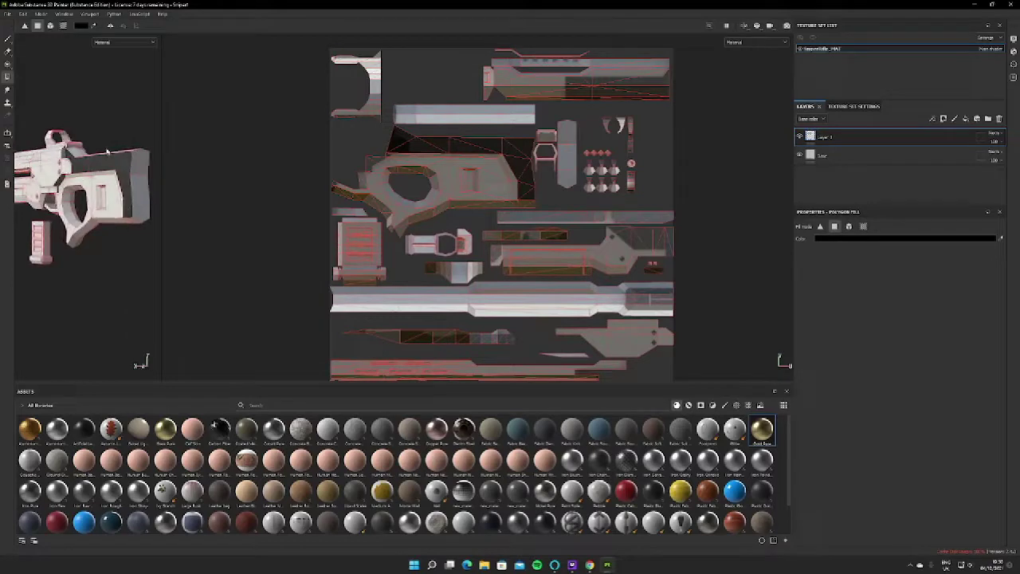
Fill the butt plate, the two curved pieces and the narrow strip beside them with black in the UV layout
{"action": "left_click", "coordinate": [566, 183]}
{"action": "scroll", "coordinate": [582, 155], "scroll_direction": "up", "scroll_amount": 5}
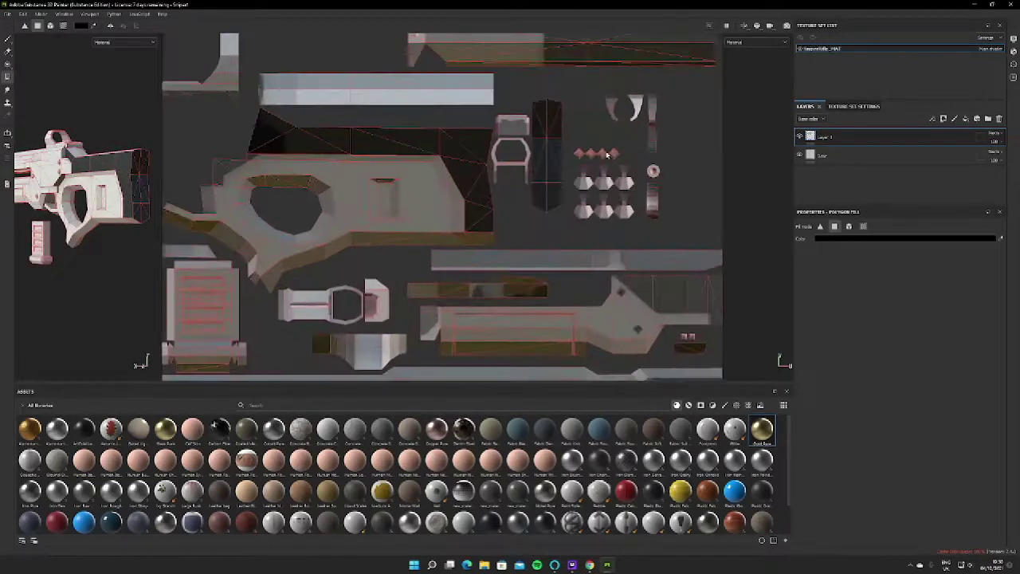
{"action": "left_click", "coordinate": [678, 94]}
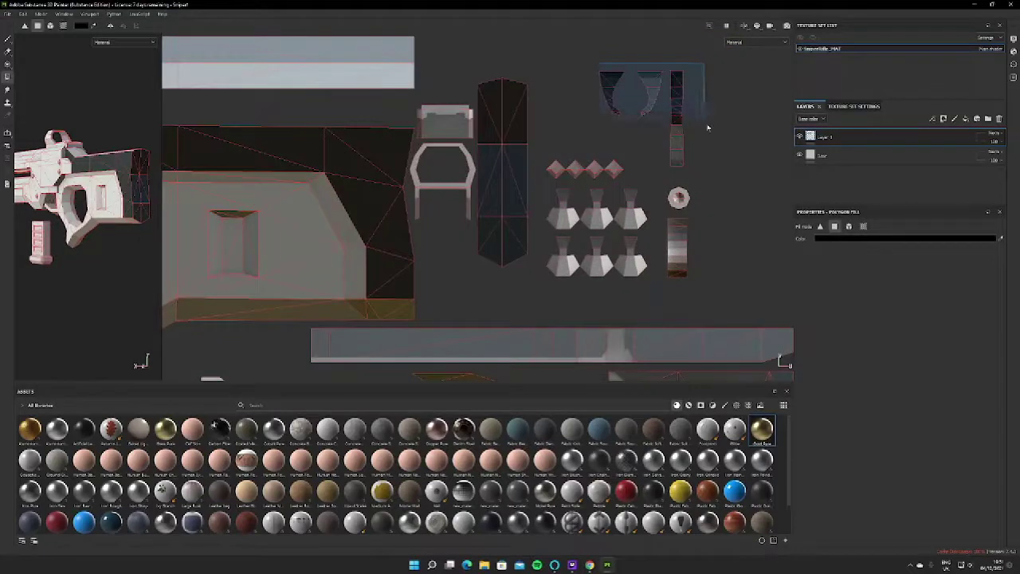
{"action": "left_click", "coordinate": [681, 155]}
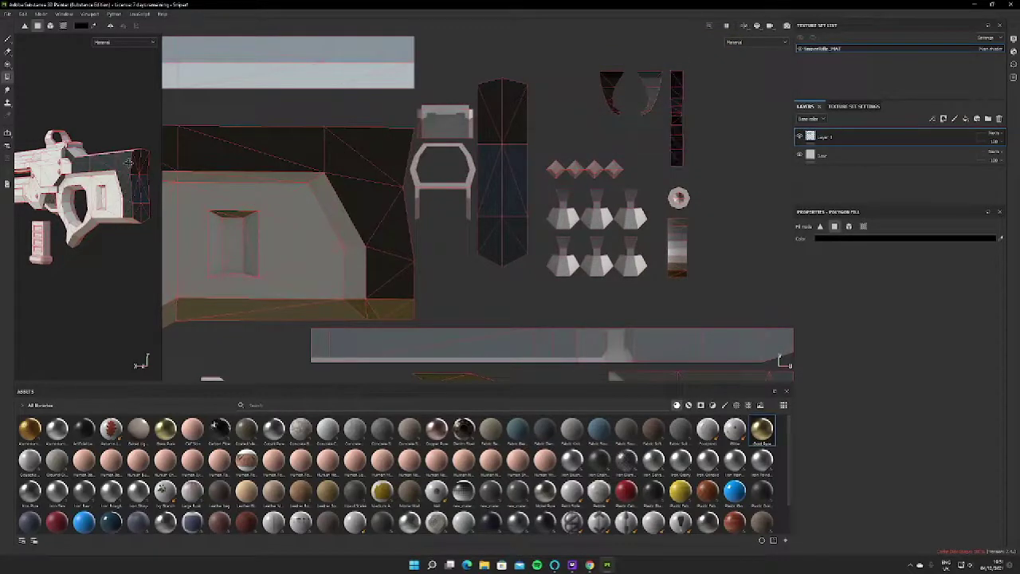
Fill the four diamond-shaped bolts and the six spikes below the barrel with black in the UV layout
{"action": "middle_click_drag", "start_coordinate": [128, 163], "coordinate": [180, 162], "text": "alt"}
{"action": "left_click_drag", "start_coordinate": [103, 168], "coordinate": [59, 176], "text": "alt"}
{"action": "scroll", "coordinate": [86, 161], "scroll_direction": "up", "scroll_amount": 8}
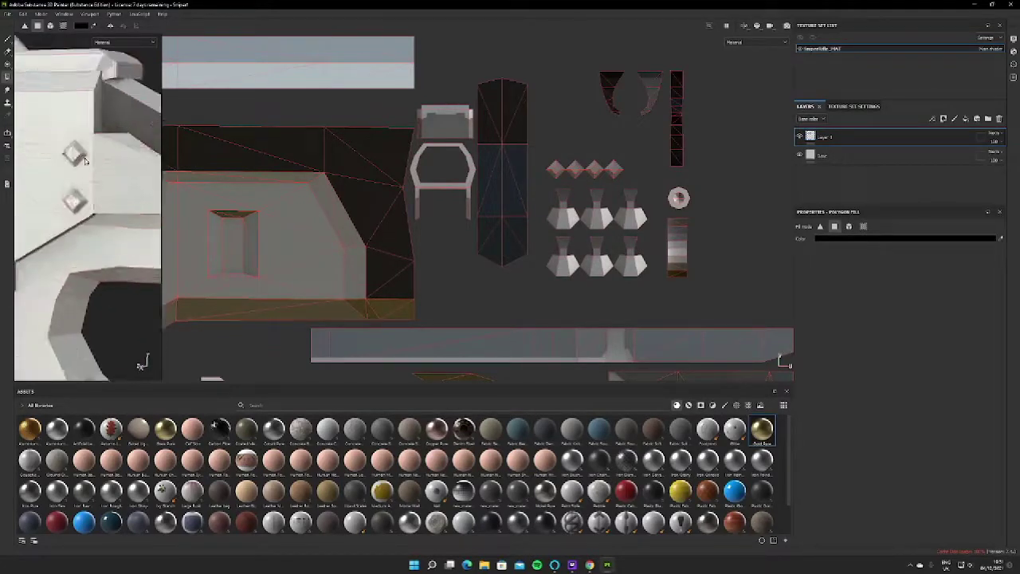
{"action": "scroll", "coordinate": [85, 160], "scroll_direction": "up", "scroll_amount": 3}
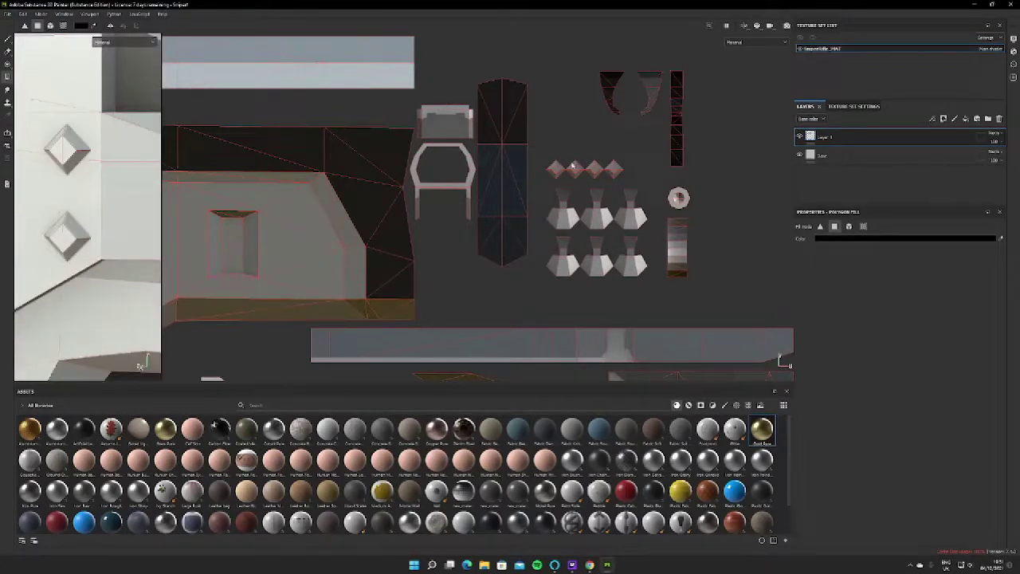
{"action": "left_click_drag", "start_coordinate": [572, 165], "coordinate": [628, 177]}
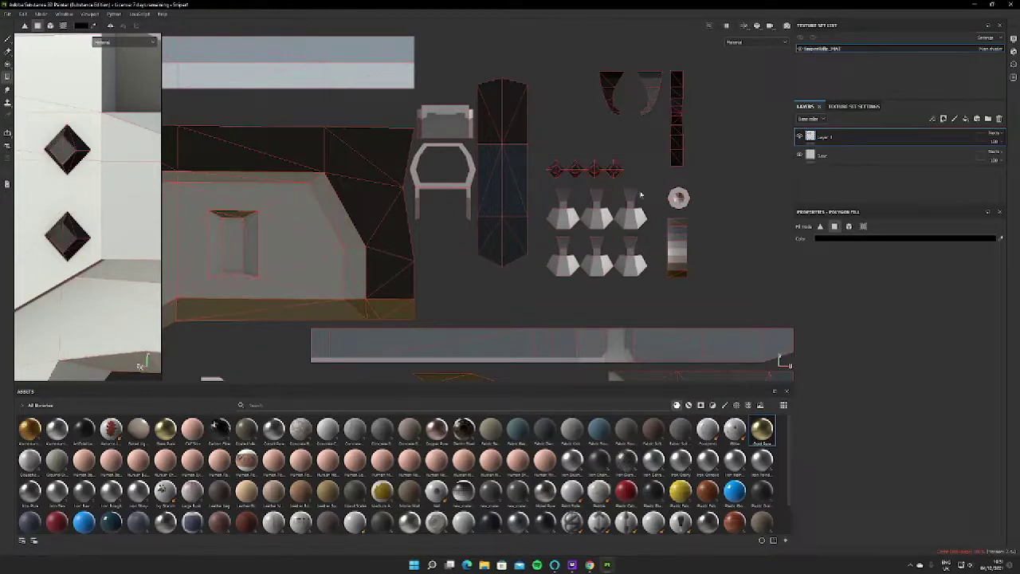
{"action": "left_click_drag", "start_coordinate": [101, 169], "coordinate": [216, 241], "text": "alt"}
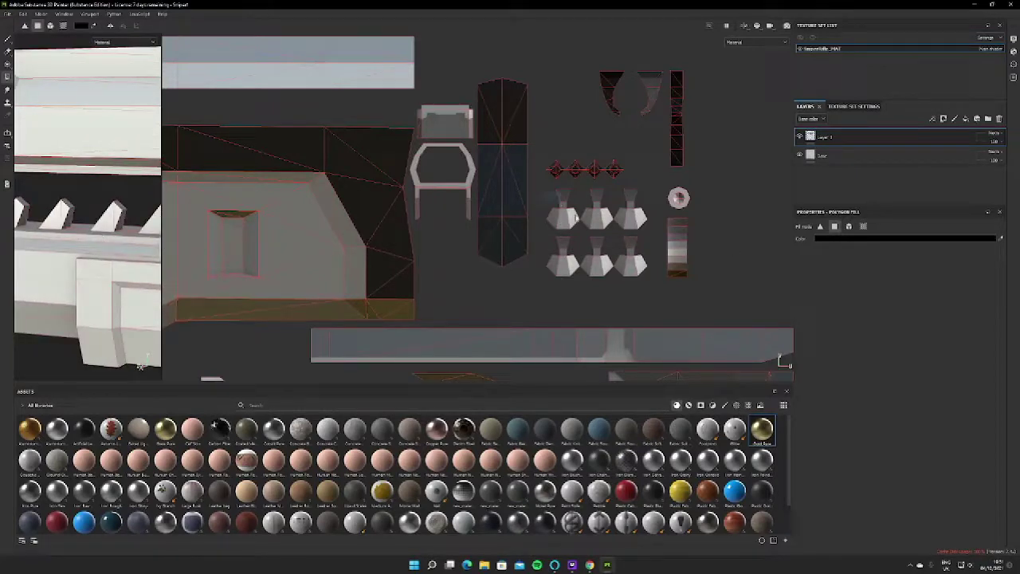
{"action": "left_click_drag", "start_coordinate": [576, 218], "coordinate": [664, 285]}
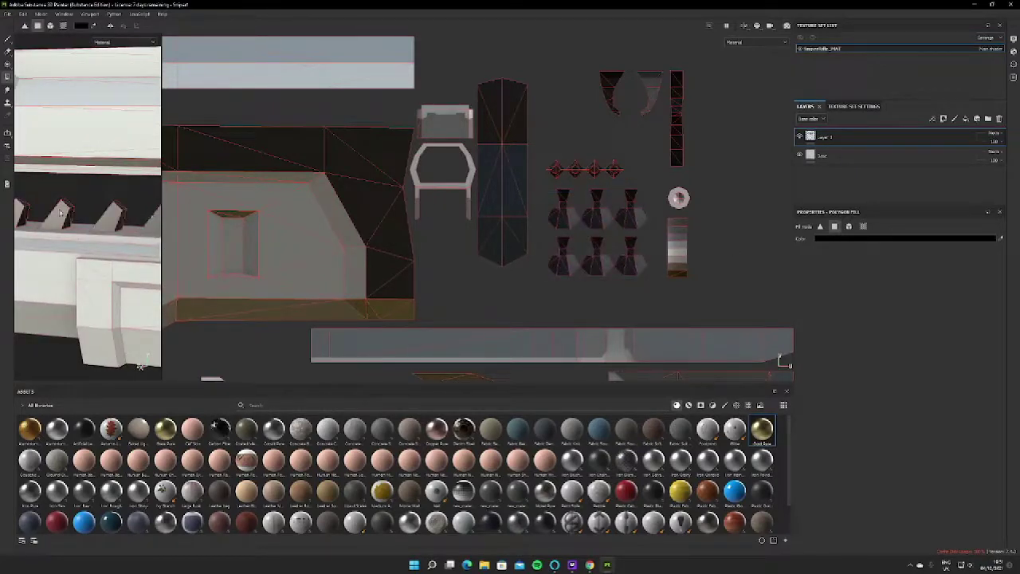
Enlarge the 3D view and examine the black-filled parts across the whole rifle
{"action": "scroll", "coordinate": [110, 233], "scroll_direction": "down", "scroll_amount": 10}
{"action": "left_click_drag", "start_coordinate": [60, 213], "coordinate": [562, 200], "text": "alt"}
{"action": "scroll", "coordinate": [324, 238], "scroll_direction": "up", "scroll_amount": 3}
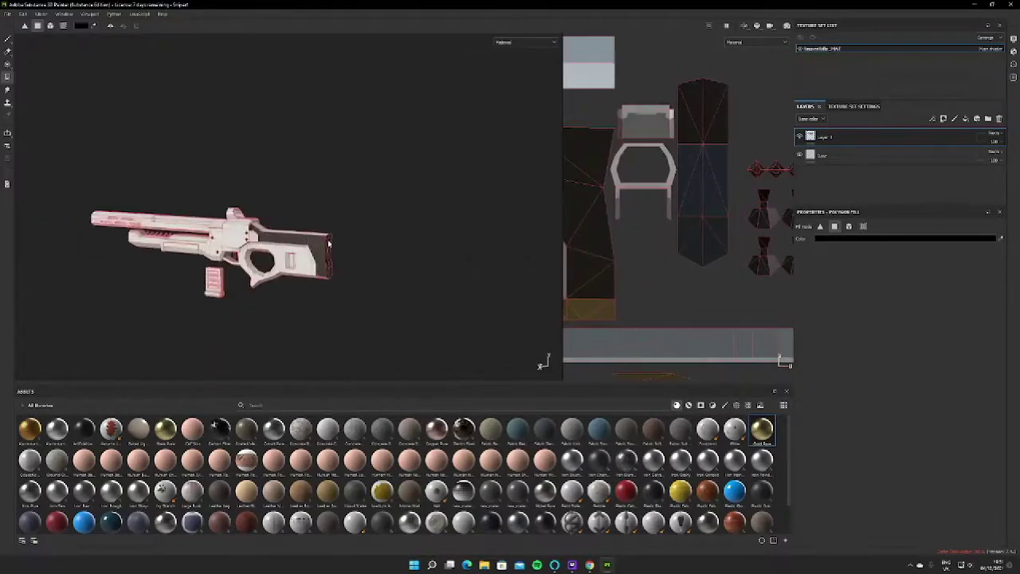
{"action": "middle_click_drag", "start_coordinate": [325, 239], "coordinate": [349, 231], "text": "alt"}
{"action": "scroll", "coordinate": [349, 232], "scroll_direction": "up", "scroll_amount": 4}
{"action": "scroll", "coordinate": [349, 231], "scroll_direction": "down", "scroll_amount": 2}
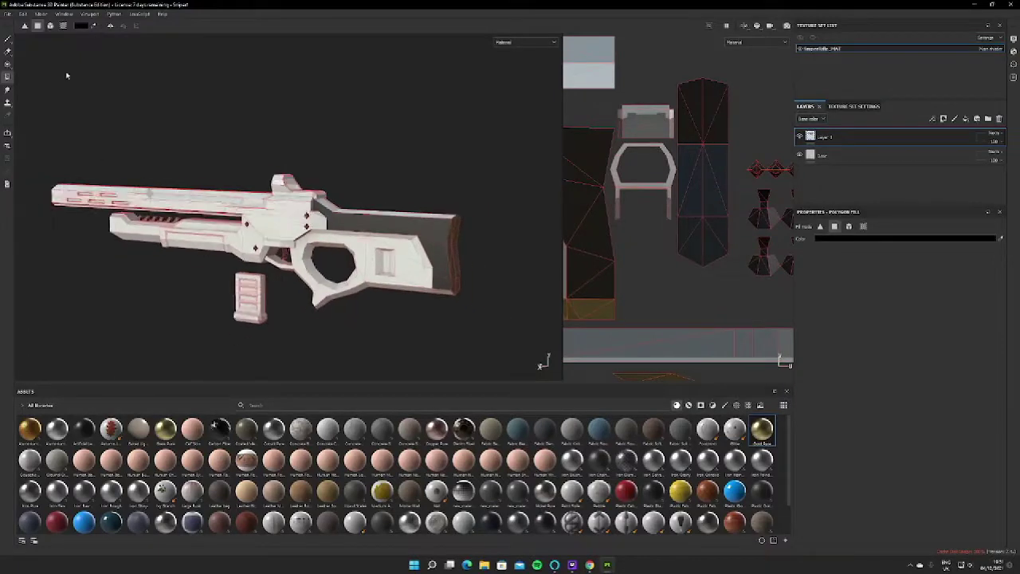
Switch to the Paint tool, show the smart masks in the asset library, and delete the paint layer holding the black fills
{"action": "left_click", "coordinate": [8, 40]}
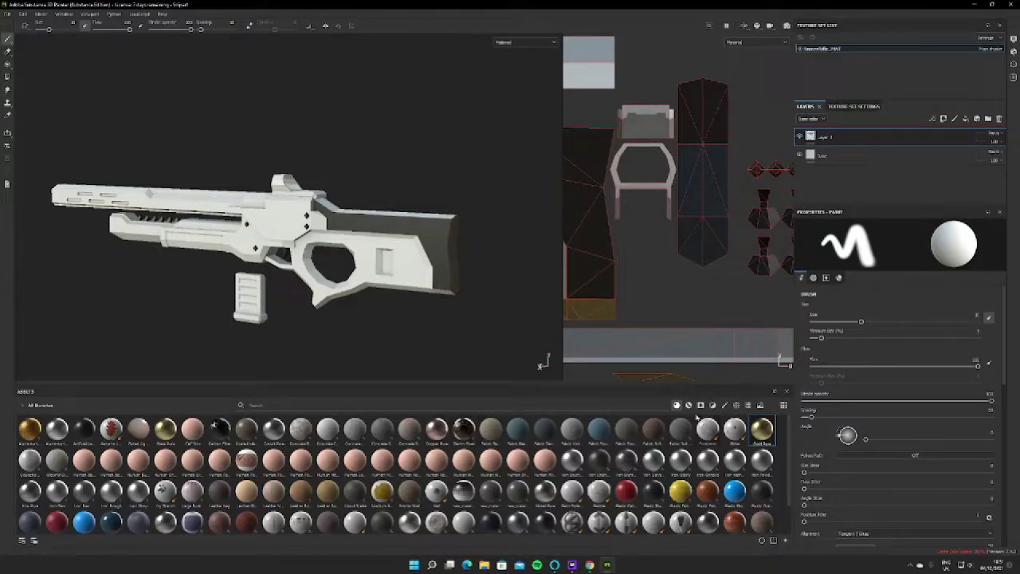
{"action": "left_click", "coordinate": [701, 406]}
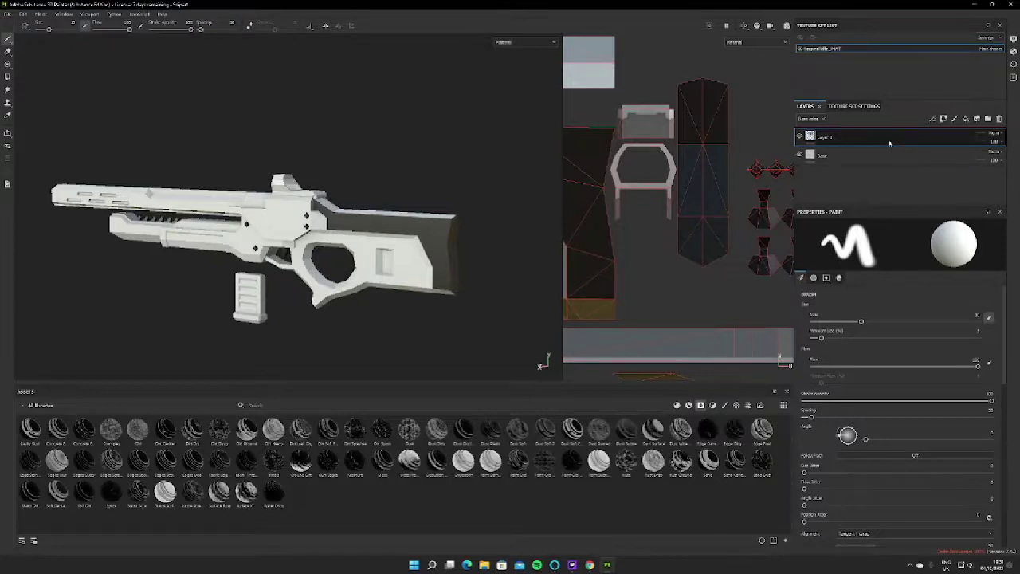
{"action": "key", "text": "Delete"}
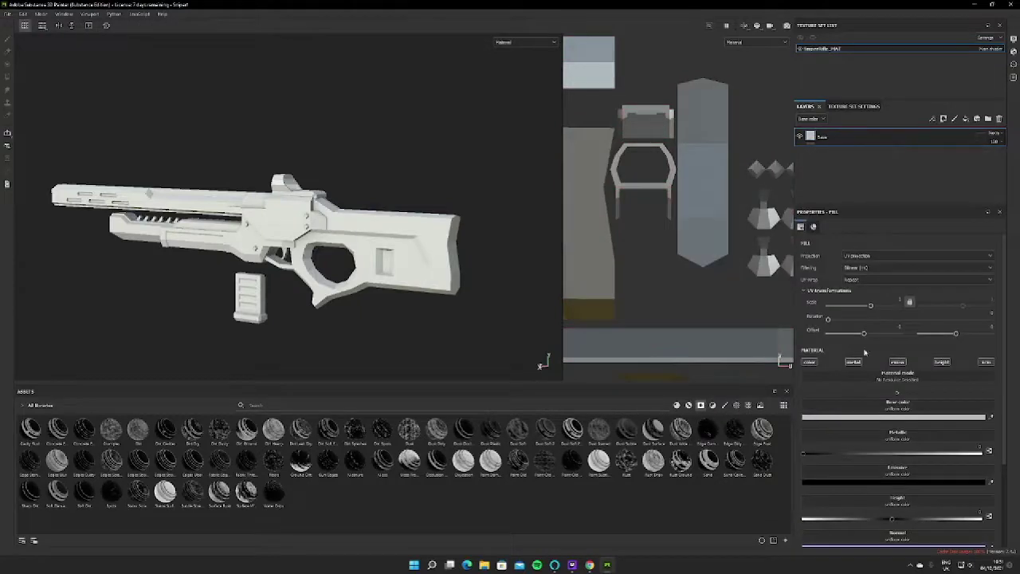
Set the Base layer's base color to black (000000), apply the Edges Strong smart mask to it, and inspect the rifle's edges
{"action": "left_click", "coordinate": [872, 417]}
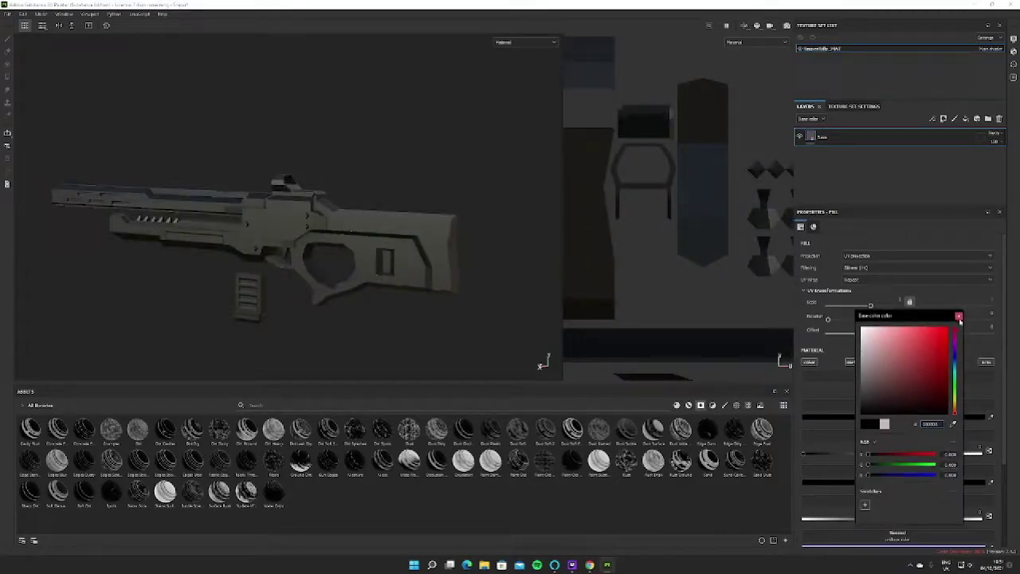
{"action": "left_click", "coordinate": [959, 316]}
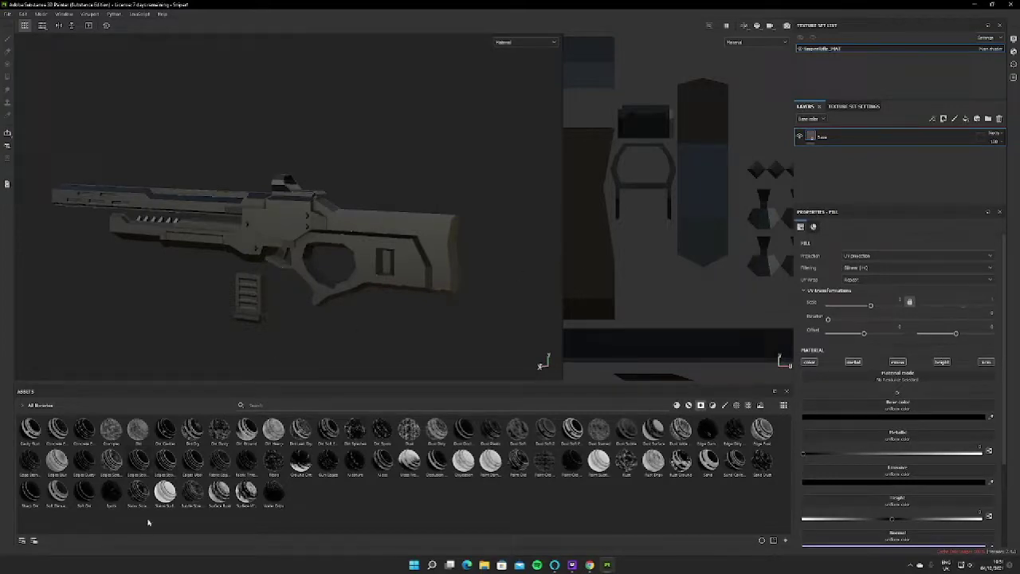
{"action": "mouse_move", "coordinate": [138, 462]}
{"action": "left_mouse_down"}
{"action": "mouse_move", "coordinate": [228, 446]}
{"action": "mouse_move", "coordinate": [812, 221]}
{"action": "mouse_move", "coordinate": [868, 141]}
{"action": "left_mouse_up"}
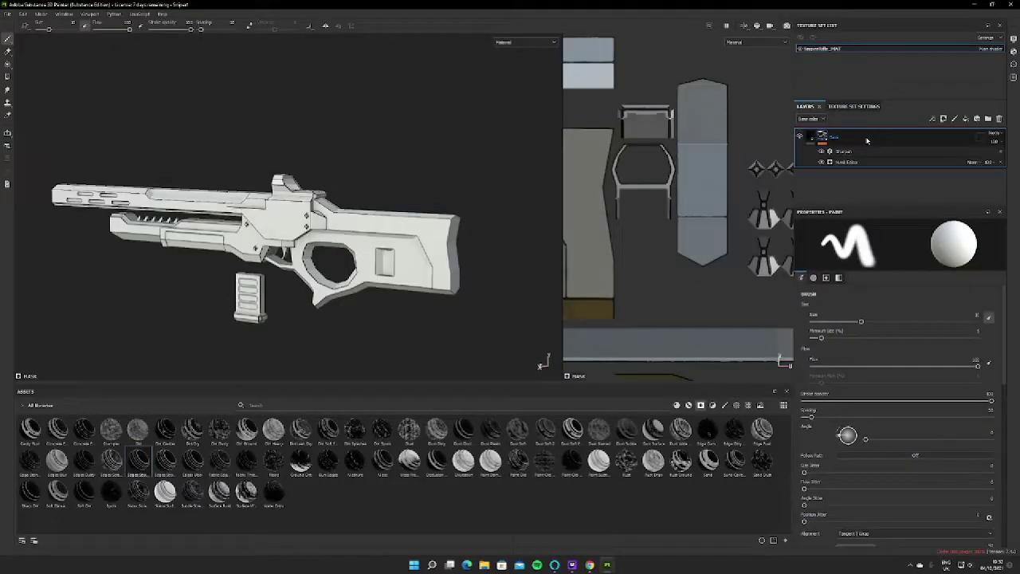
{"action": "left_click_drag", "start_coordinate": [414, 151], "coordinate": [356, 161], "text": "alt"}
{"action": "scroll", "coordinate": [368, 213], "scroll_direction": "up", "scroll_amount": 7}
{"action": "scroll", "coordinate": [369, 229], "scroll_direction": "down", "scroll_amount": 6}
{"action": "scroll", "coordinate": [365, 156], "scroll_direction": "up", "scroll_amount": 4}
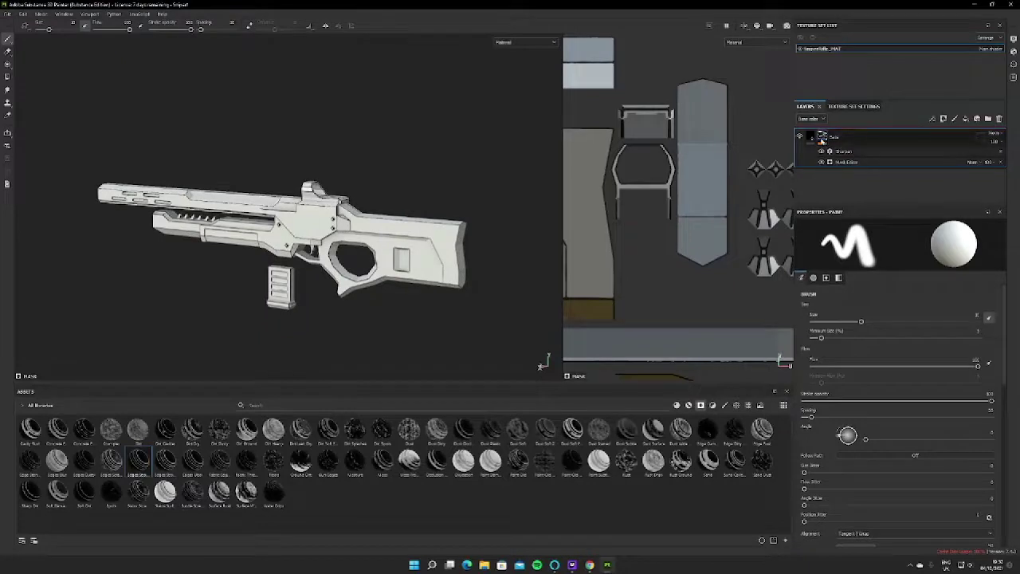
Select the Base layer's fill content and try adjusting its uniform base color in the color picker
{"action": "left_click", "coordinate": [810, 136]}
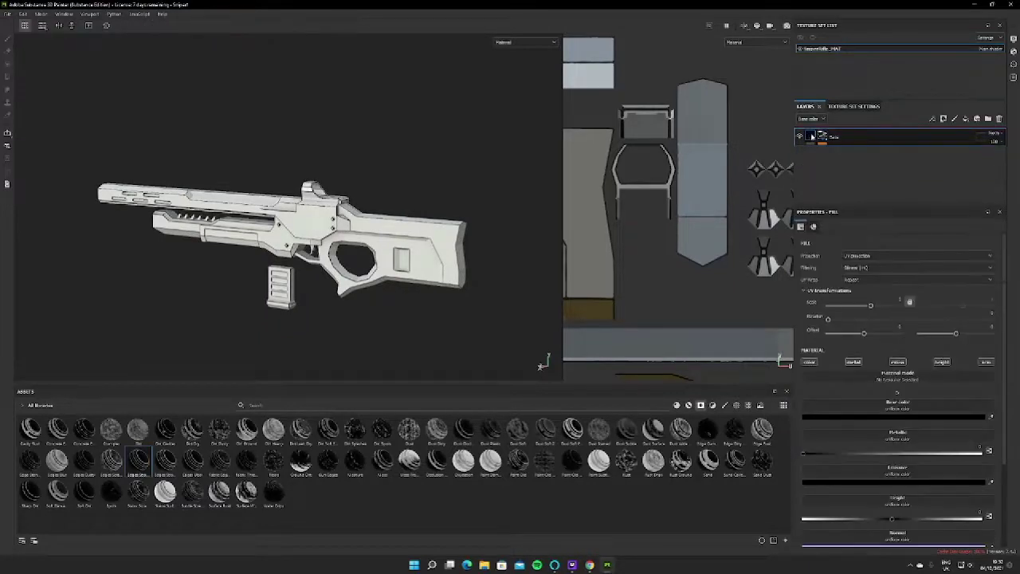
{"action": "left_click", "coordinate": [884, 416]}
{"action": "left_click_drag", "start_coordinate": [934, 374], "coordinate": [831, 498]}
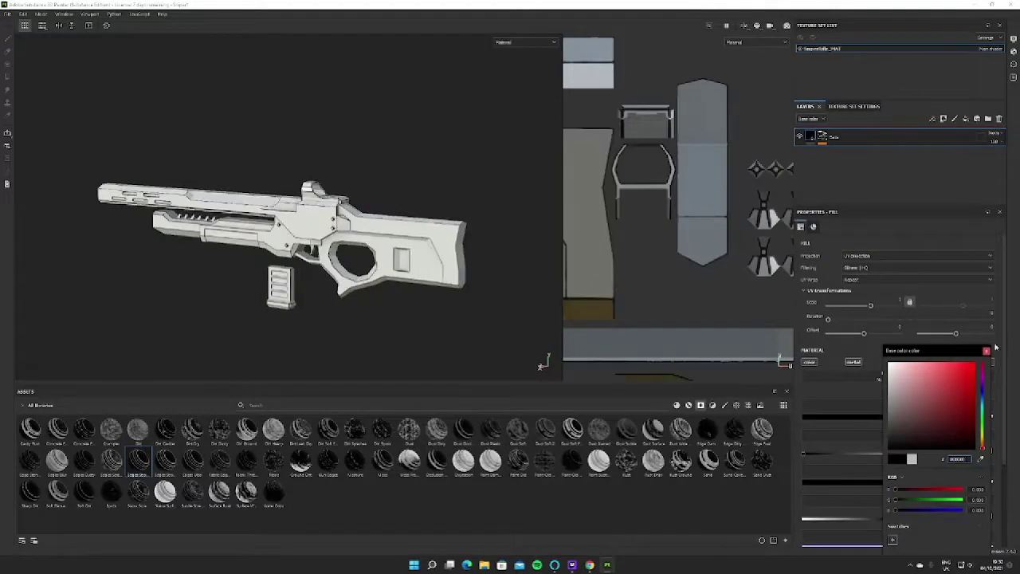
{"action": "left_click", "coordinate": [987, 350]}
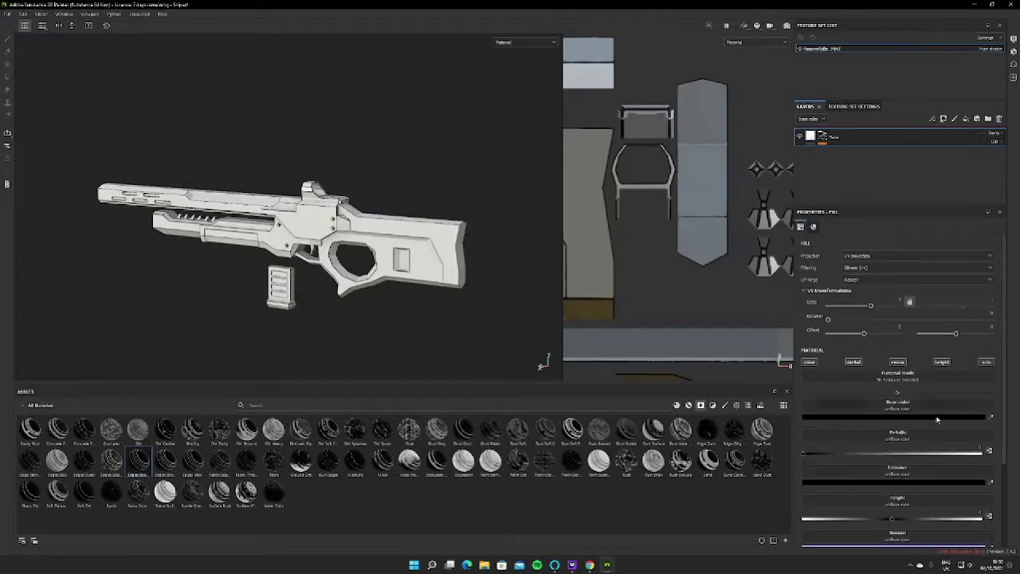
Apply the Gradient Builder procedural texture to the Base layer's base color and check the tinted edges on the rifle
{"action": "left_click", "coordinate": [873, 409]}
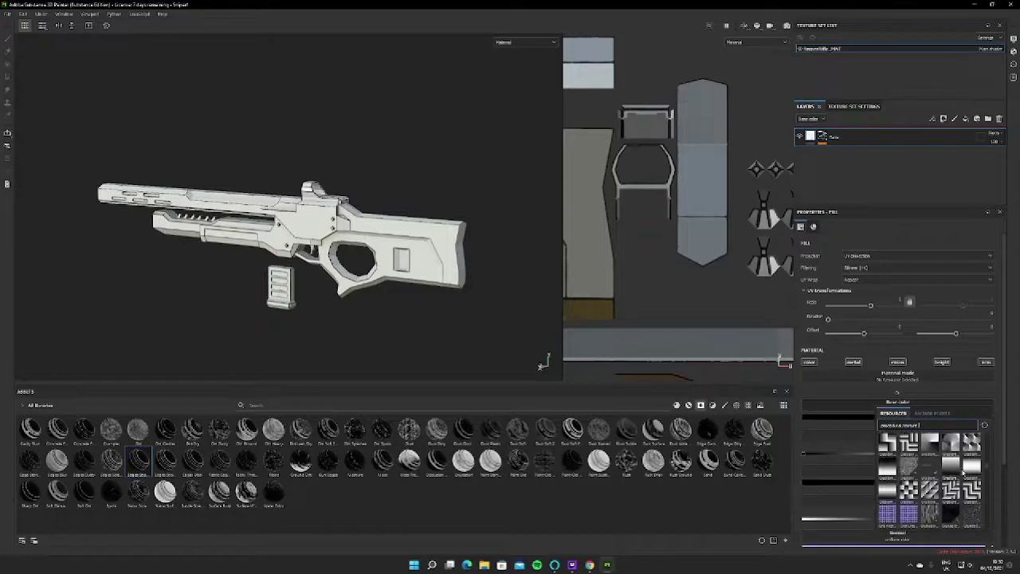
{"action": "left_click", "coordinate": [974, 493]}
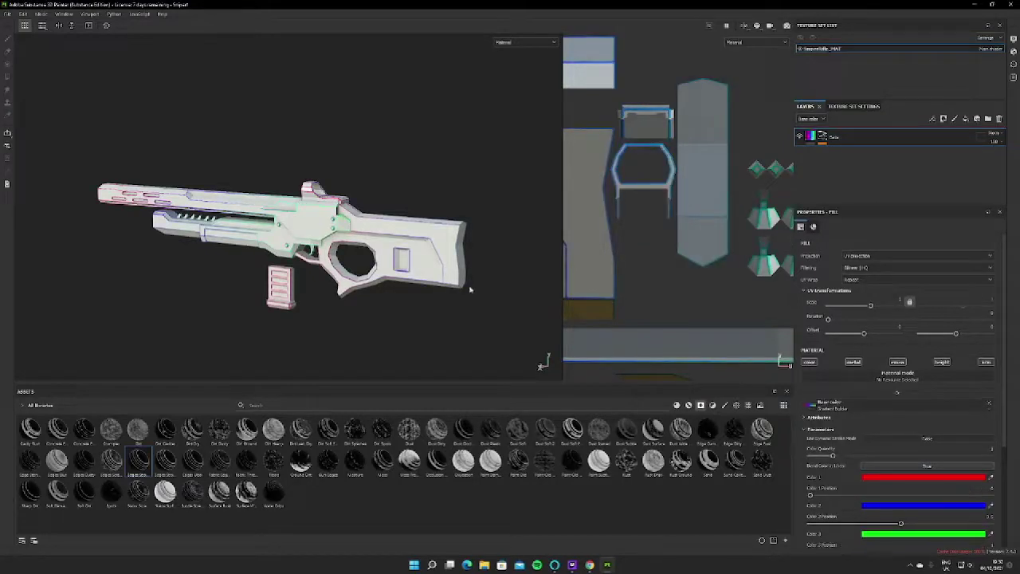
{"action": "left_click_drag", "start_coordinate": [364, 208], "coordinate": [346, 205], "text": "alt"}
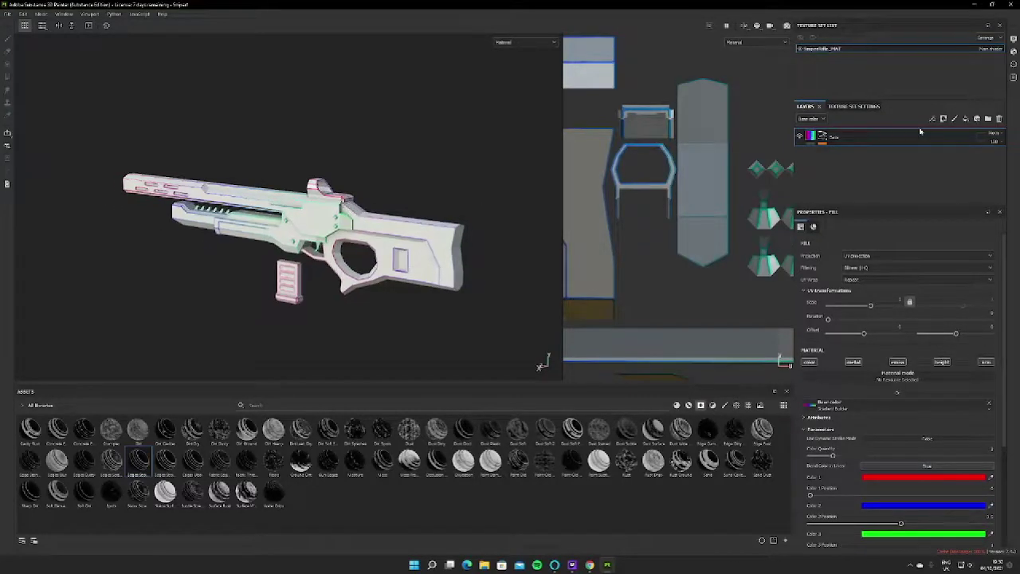
In the Base layer's Mask Editor generator, set the secondary texture color to black and the micro height color to dark red
{"action": "left_click", "coordinate": [823, 137]}
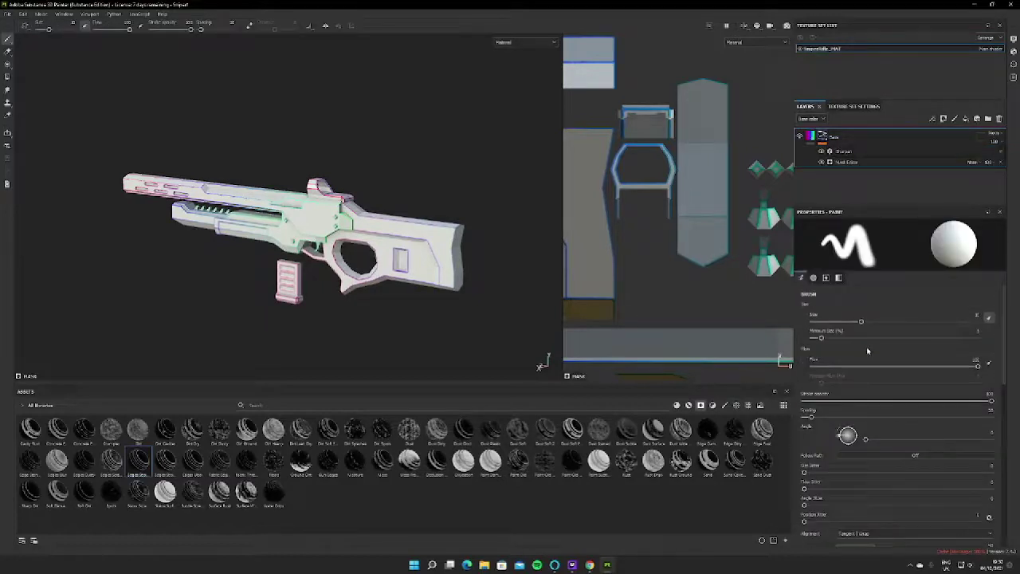
{"action": "scroll", "coordinate": [868, 351], "scroll_direction": "down", "scroll_amount": 3}
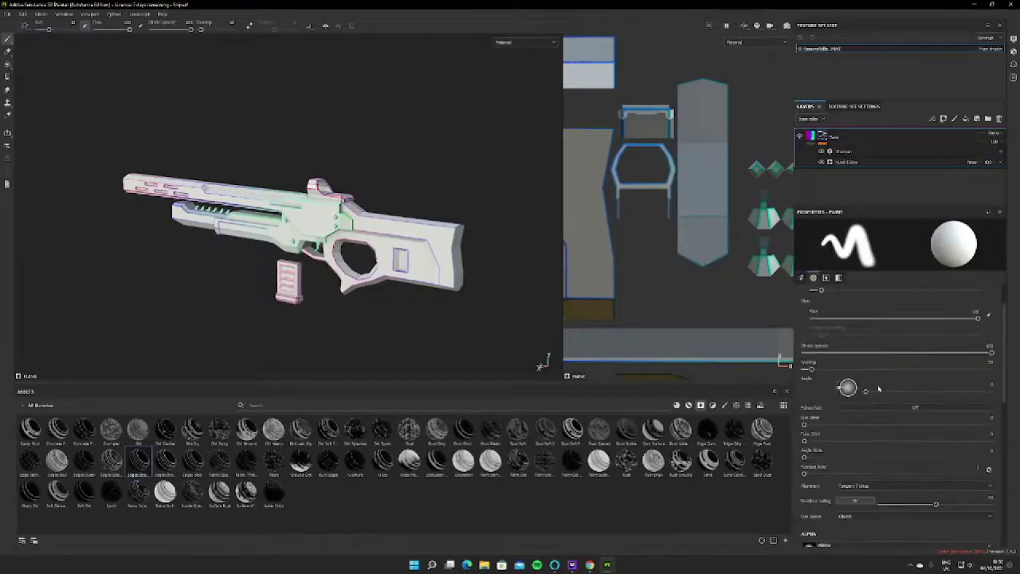
{"action": "scroll", "coordinate": [879, 389], "scroll_direction": "up", "scroll_amount": 3}
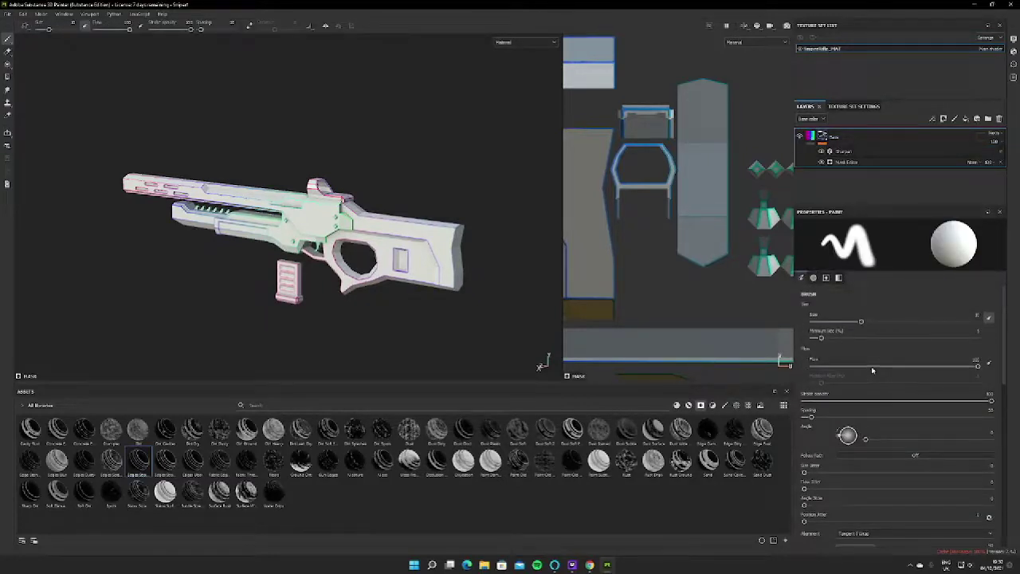
{"action": "left_click", "coordinate": [846, 162]}
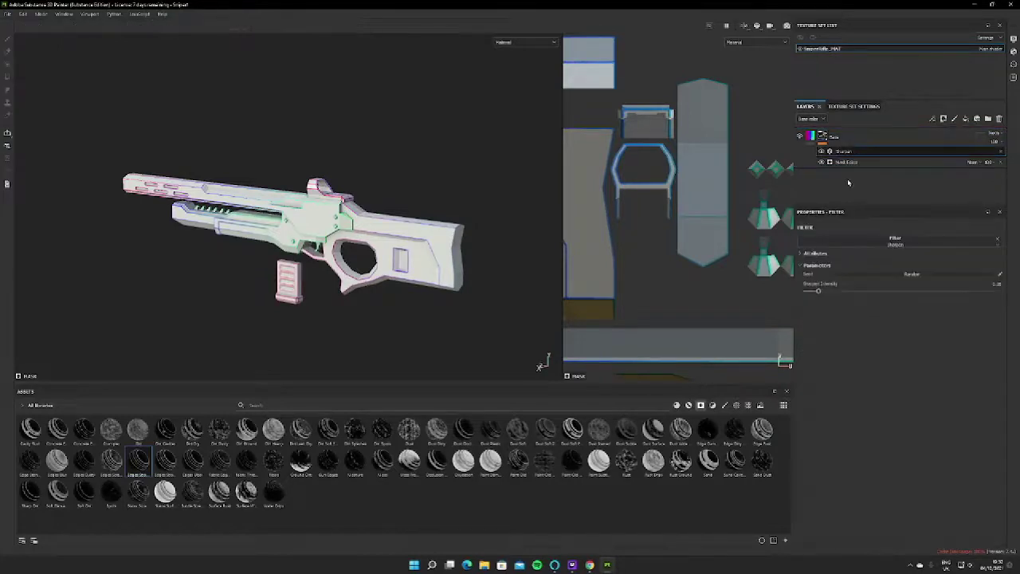
{"action": "scroll", "coordinate": [878, 299], "scroll_direction": "down", "scroll_amount": 5}
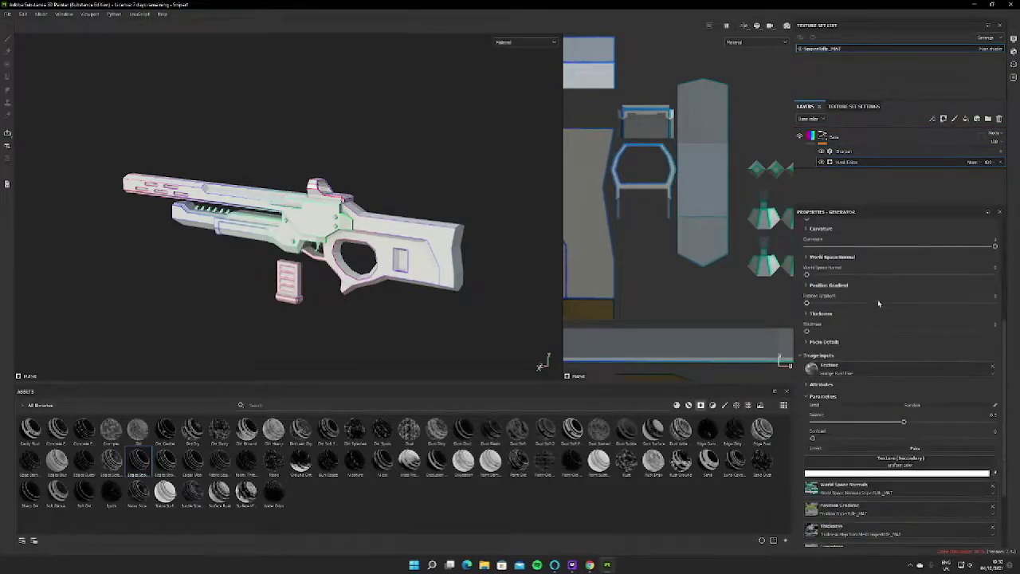
{"action": "left_click", "coordinate": [837, 426]}
{"action": "left_click_drag", "start_coordinate": [890, 391], "coordinate": [880, 453]}
{"action": "left_click", "coordinate": [972, 352]}
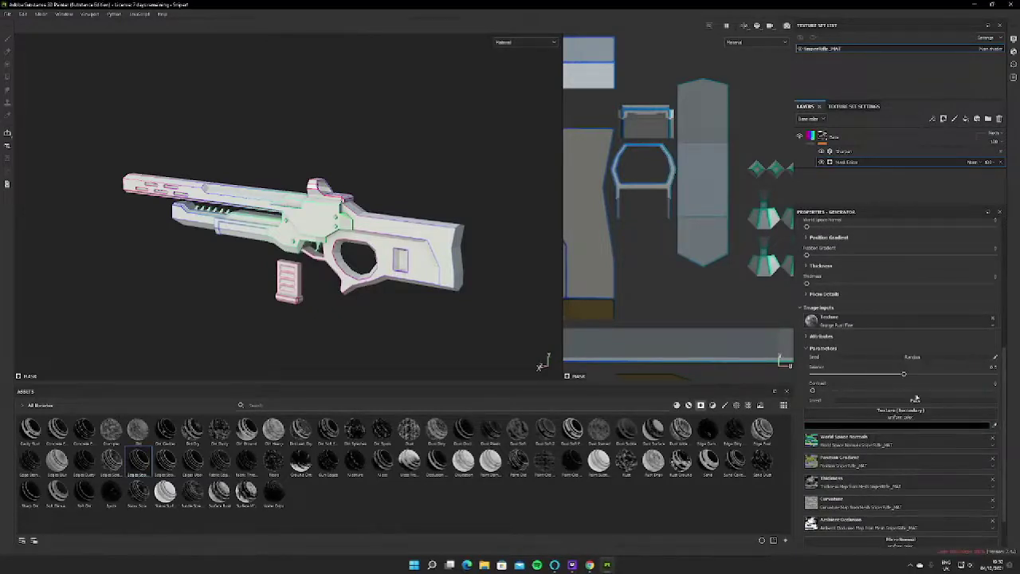
{"action": "scroll", "coordinate": [881, 420], "scroll_direction": "down", "scroll_amount": 1}
{"action": "left_click", "coordinate": [876, 536]}
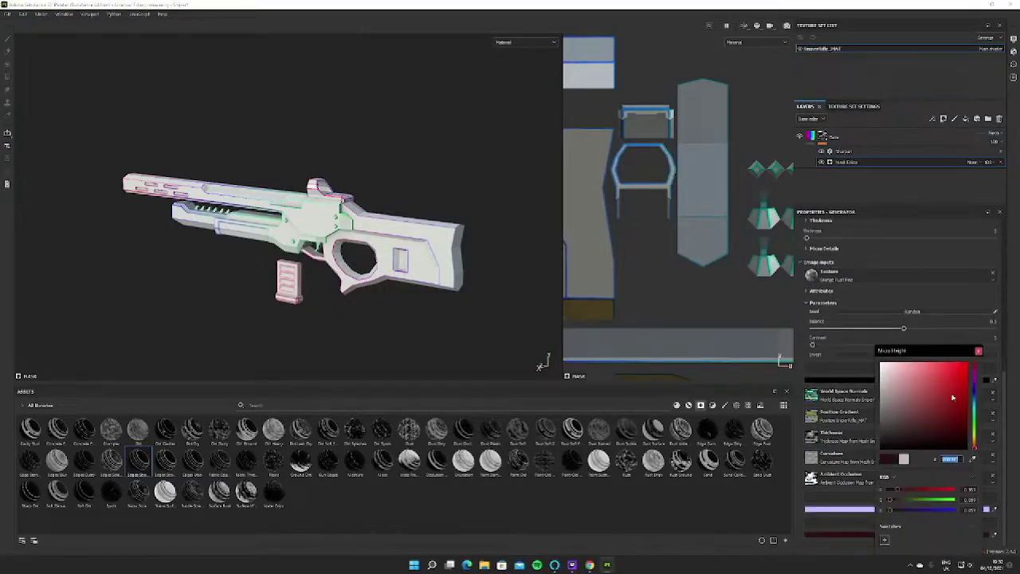
{"action": "left_click", "coordinate": [980, 352]}
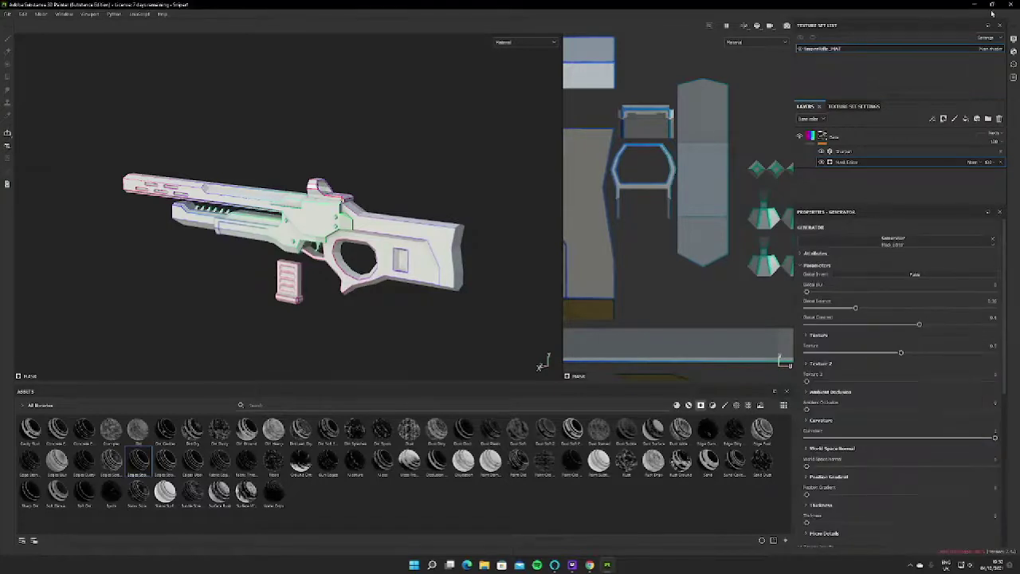
Add a fill layer with a black (000000) base color and place it below the masked Base layer
{"action": "left_click", "coordinate": [966, 119]}
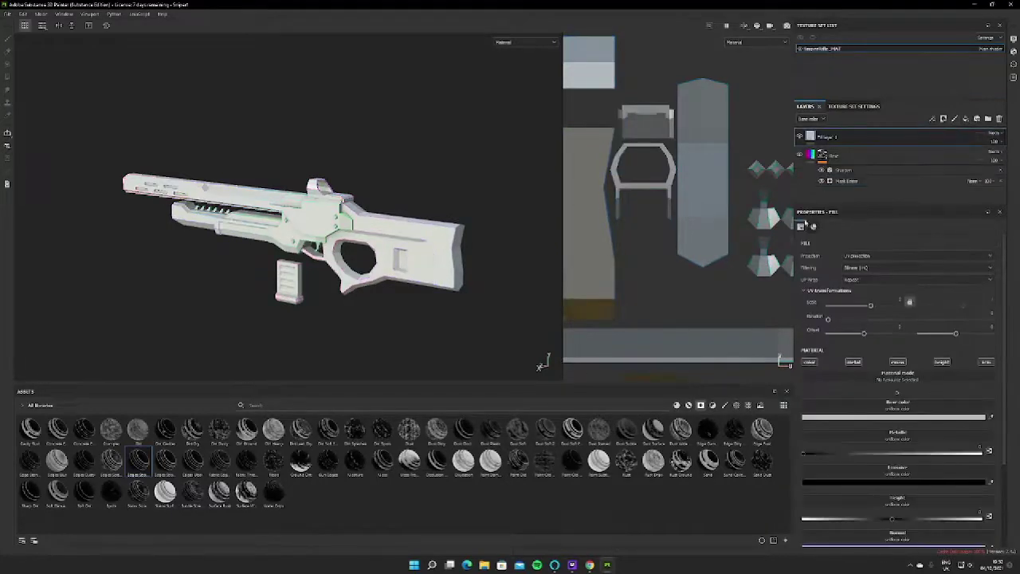
{"action": "left_click", "coordinate": [838, 418]}
{"action": "left_click_drag", "start_coordinate": [861, 398], "coordinate": [799, 488]}
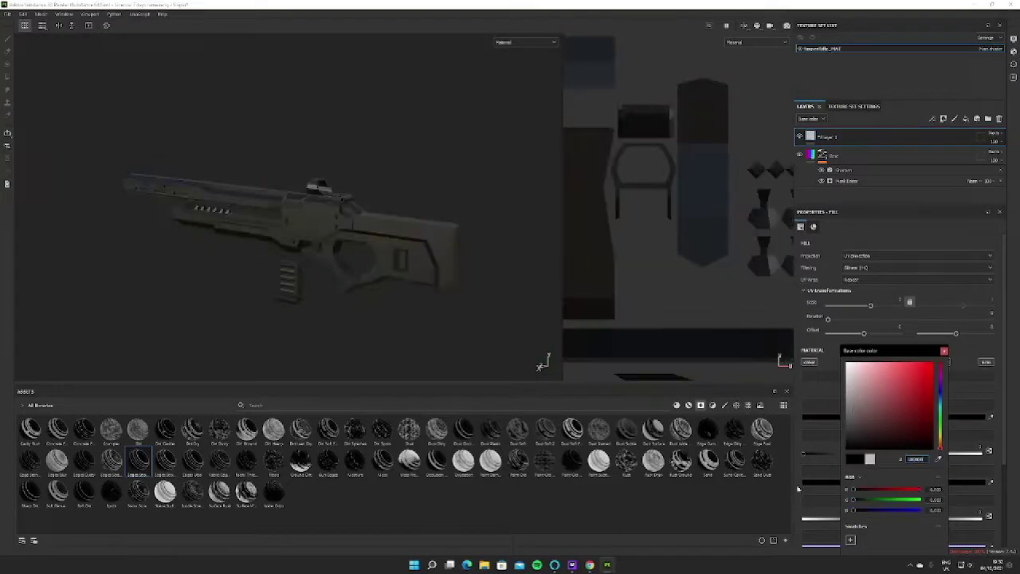
{"action": "left_click", "coordinate": [945, 351]}
{"action": "left_click_drag", "start_coordinate": [829, 137], "coordinate": [840, 194]}
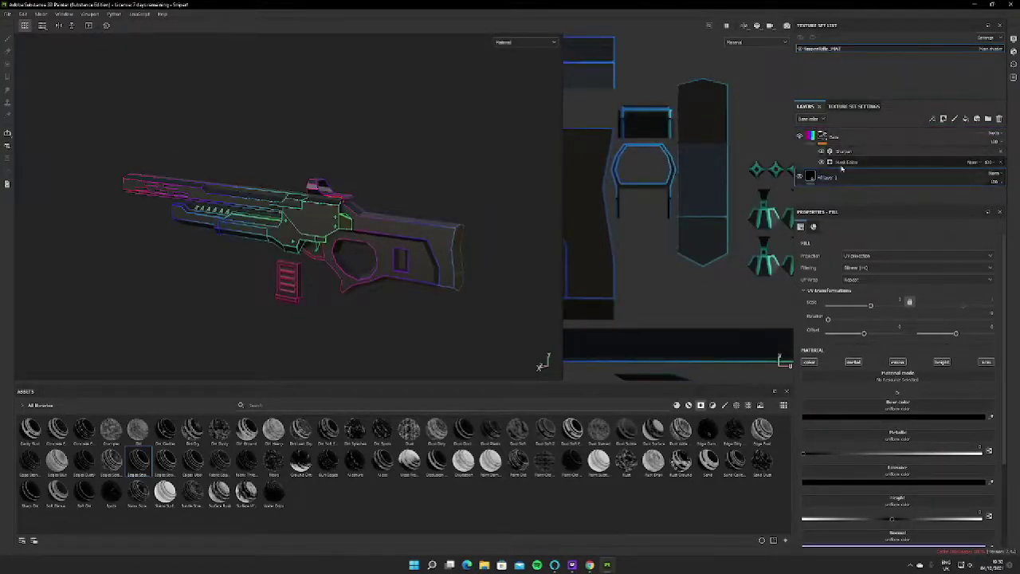
Try a black procedural texture with scattered white shapes as the Base layer's base color and inspect the edges around the sight
{"action": "left_click", "coordinate": [812, 138]}
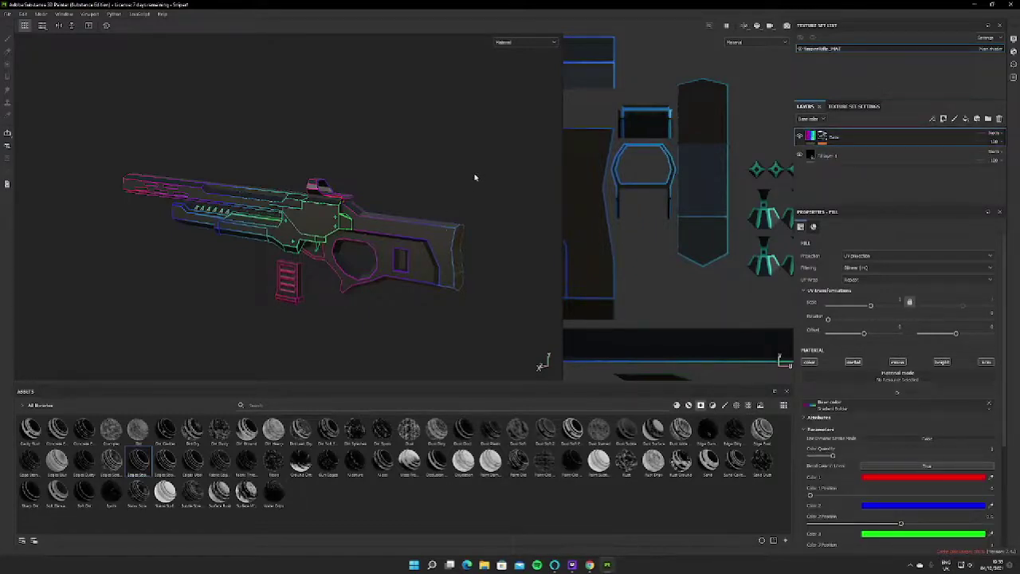
{"action": "left_click_drag", "start_coordinate": [475, 176], "coordinate": [394, 177], "text": "alt"}
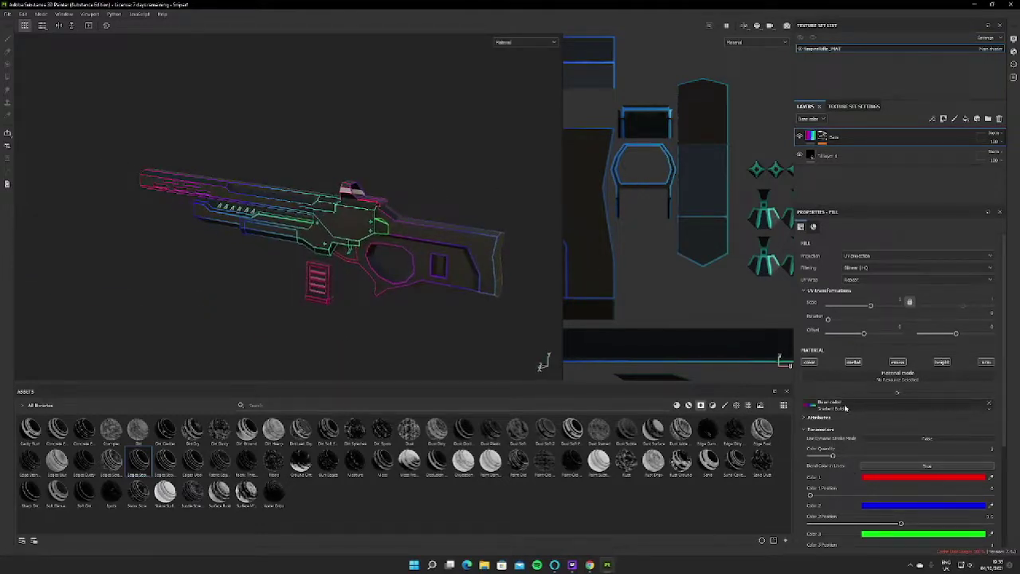
{"action": "left_click", "coordinate": [845, 407]}
{"action": "scroll", "coordinate": [930, 494], "scroll_direction": "down", "scroll_amount": 6}
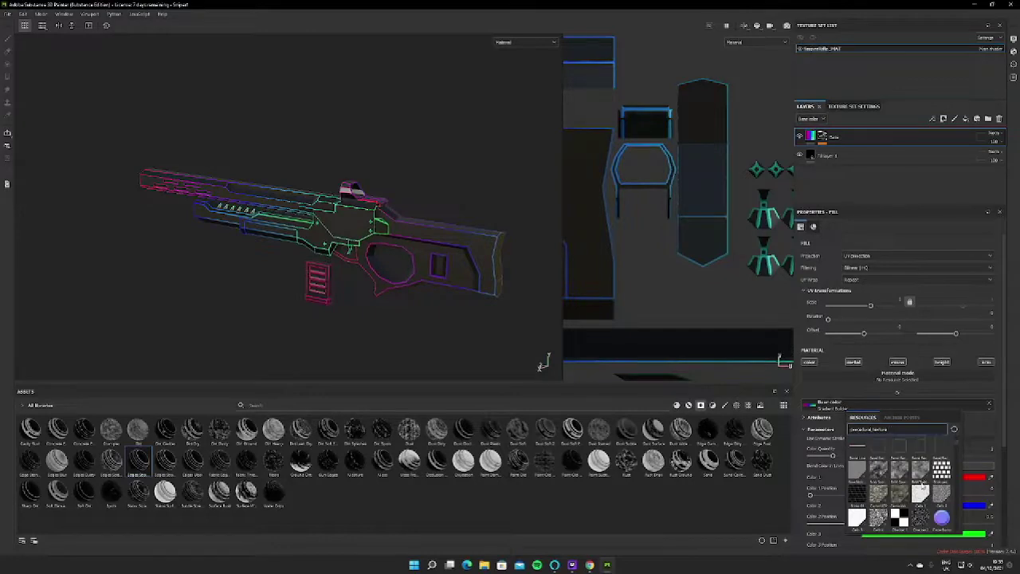
{"action": "scroll", "coordinate": [921, 467], "scroll_direction": "down", "scroll_amount": 3}
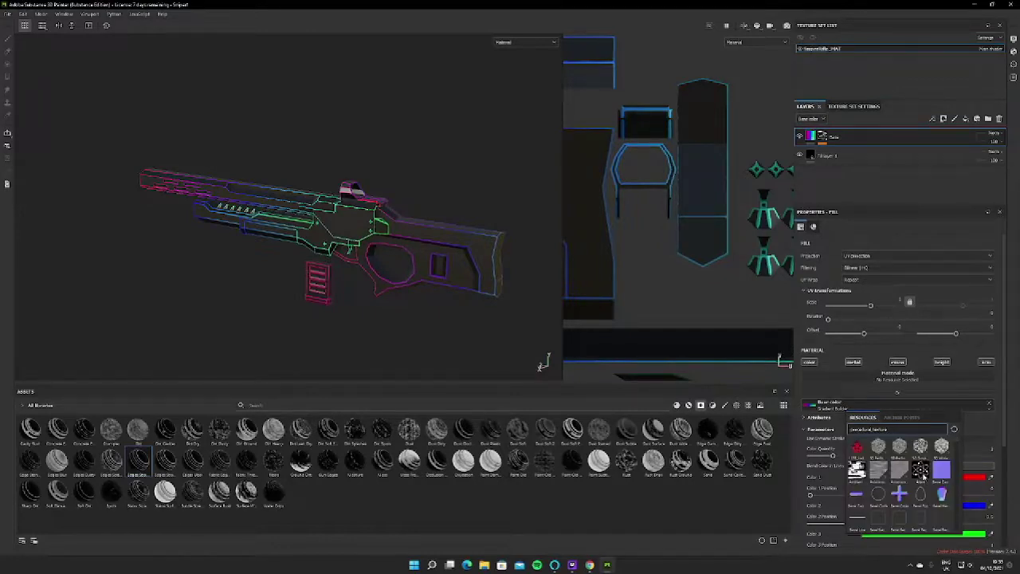
{"action": "left_click", "coordinate": [922, 473]}
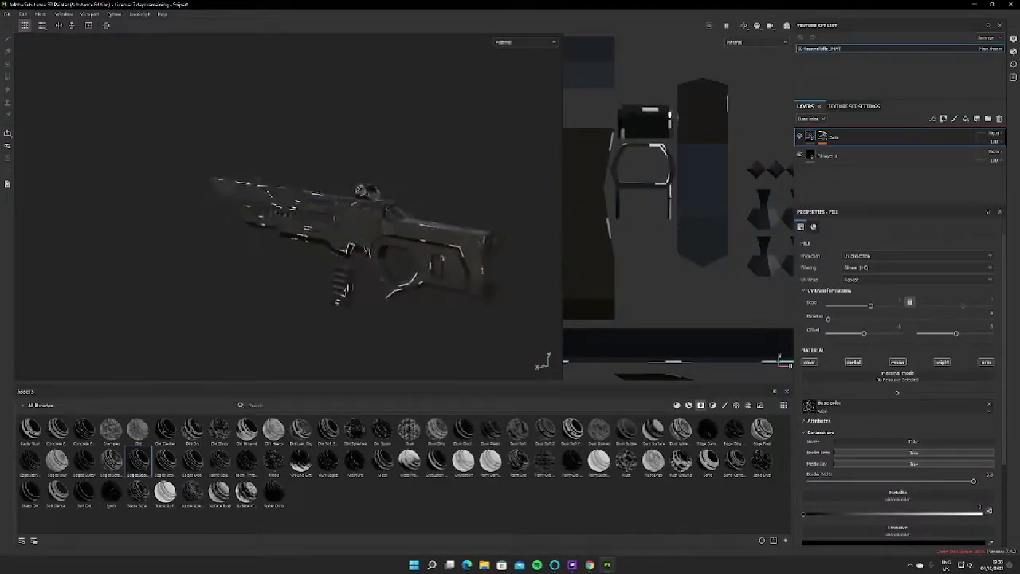
{"action": "scroll", "coordinate": [363, 192], "scroll_direction": "up", "scroll_amount": 10}
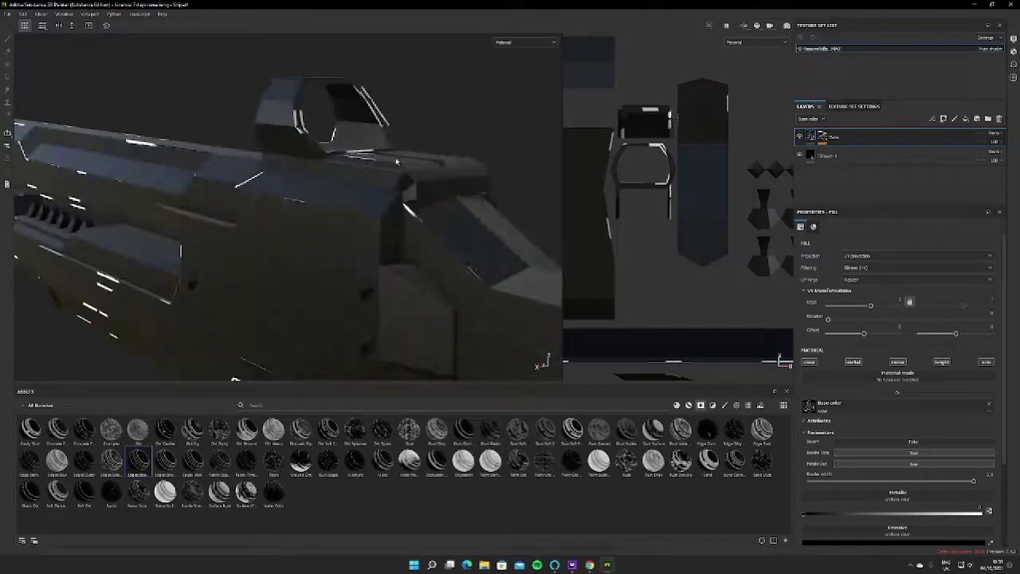
{"action": "scroll", "coordinate": [289, 171], "scroll_direction": "down", "scroll_amount": 8}
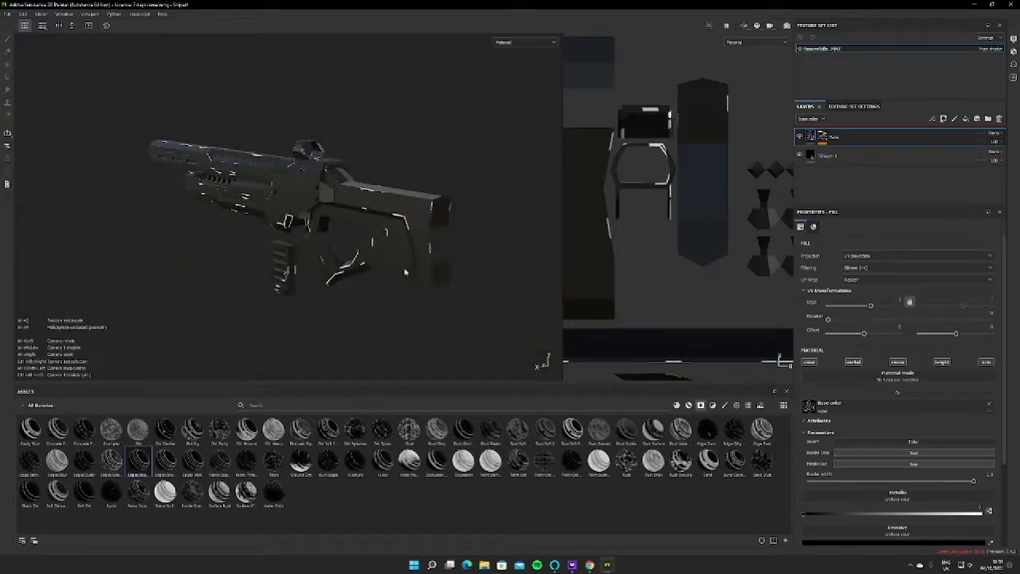
Replace the Base layer's base color texture with Checker 1 and check the outlined edges on the rifle
{"action": "left_click", "coordinate": [880, 404]}
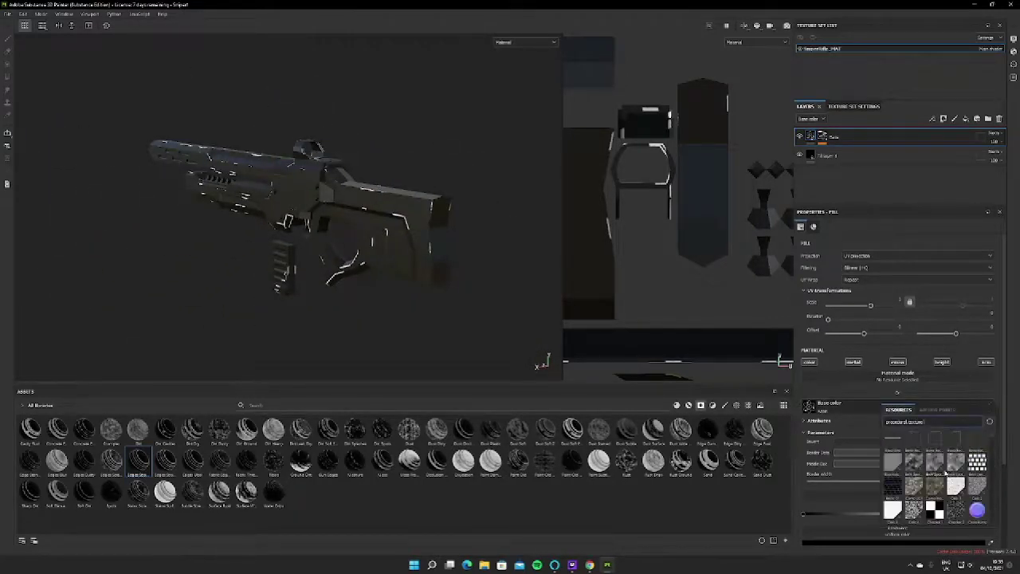
{"action": "scroll", "coordinate": [934, 459], "scroll_direction": "down", "scroll_amount": 5}
{"action": "left_click", "coordinate": [934, 446]}
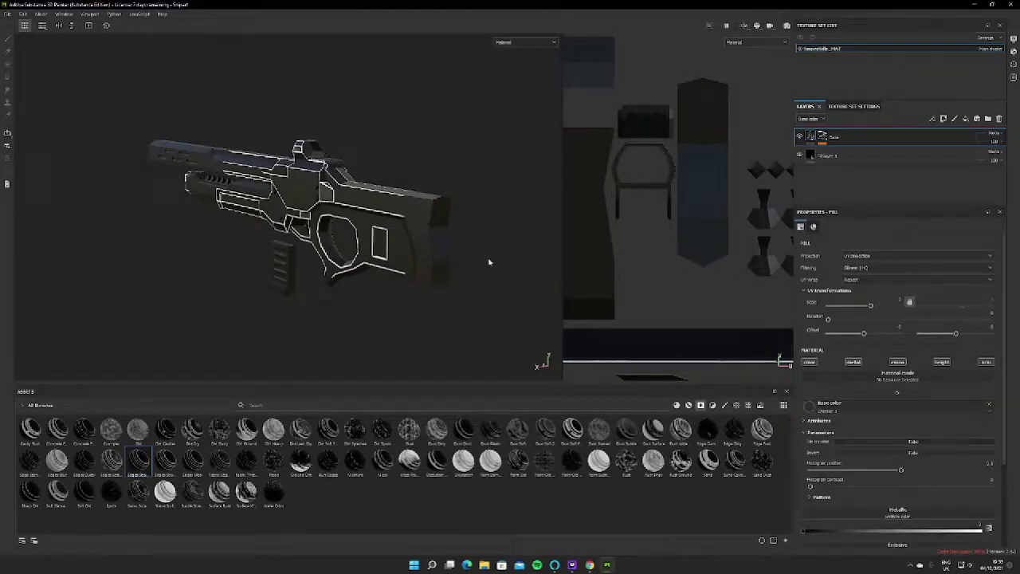
{"action": "mouse_move", "coordinate": [451, 246]}
{"action": "left_mouse_down", "text": "alt"}
{"action": "mouse_move", "coordinate": [574, 244]}
{"action": "mouse_move", "coordinate": [456, 238]}
{"action": "left_mouse_up", "text": "alt"}
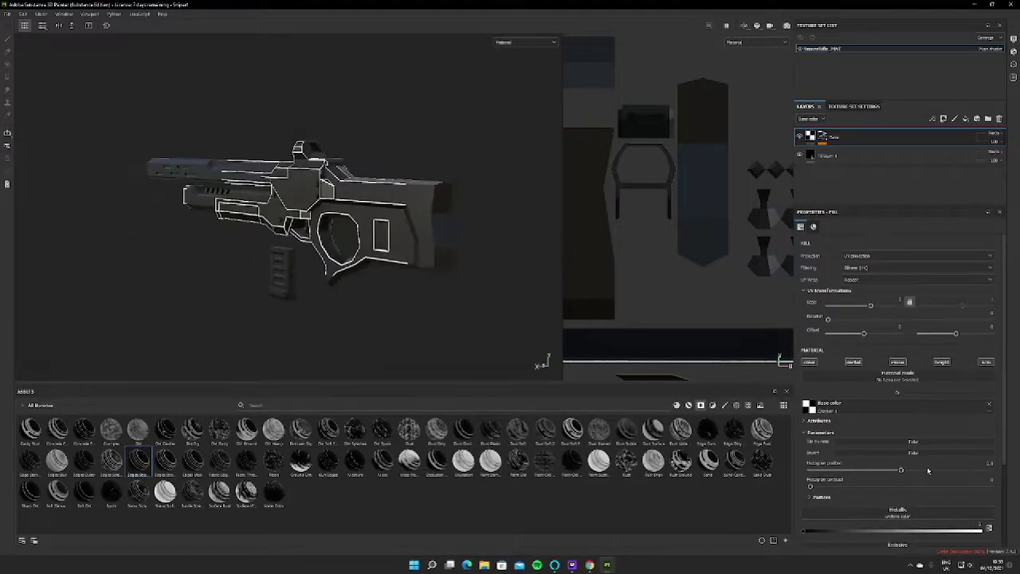
Replace the Checker 1 texture in the Base layer's base color with a grungy procedural texture
{"action": "left_click", "coordinate": [885, 408]}
{"action": "scroll", "coordinate": [948, 484], "scroll_direction": "down", "scroll_amount": 5}
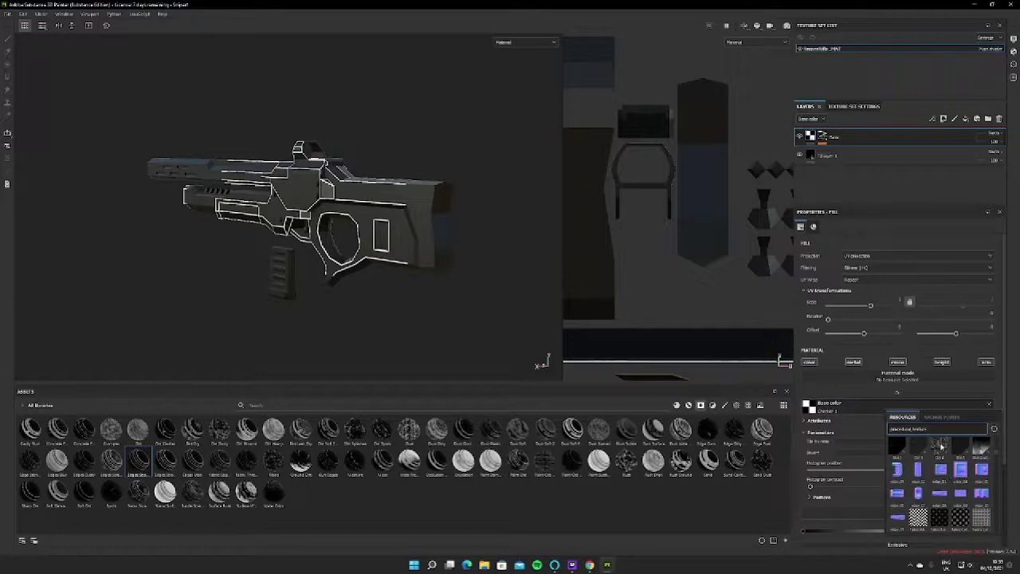
{"action": "left_click", "coordinate": [941, 448]}
{"action": "mouse_move", "coordinate": [409, 184]}
{"action": "left_mouse_down", "text": "alt"}
{"action": "mouse_move", "coordinate": [481, 214]}
{"action": "mouse_move", "coordinate": [404, 187]}
{"action": "left_mouse_up", "text": "alt"}
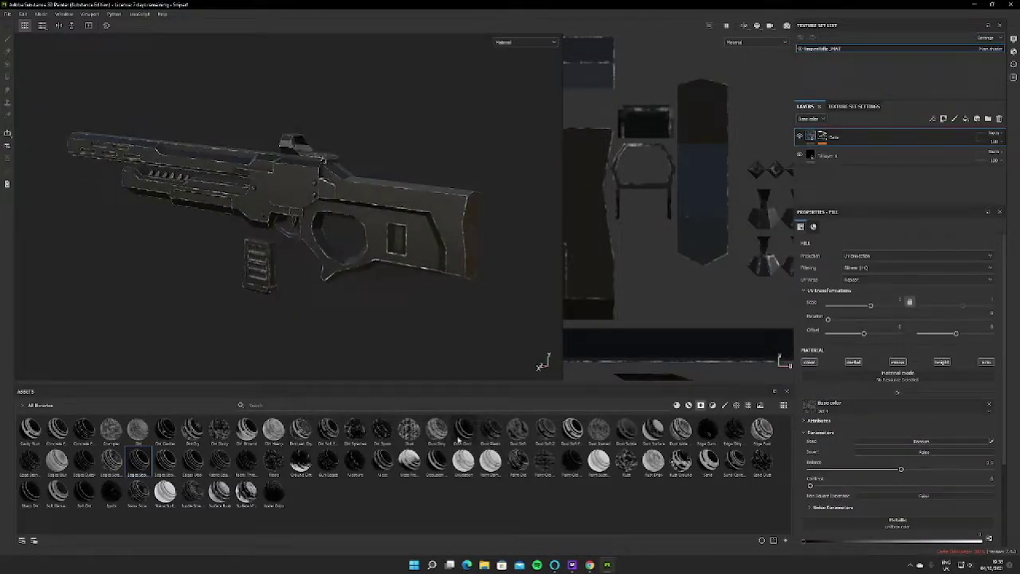
Try several smart masks on the Base layer, finishing with Water Drops, and inspect the speckled rifle
{"action": "mouse_move", "coordinate": [762, 461]}
{"action": "left_mouse_down"}
{"action": "mouse_move", "coordinate": [837, 335]}
{"action": "mouse_move", "coordinate": [907, 181]}
{"action": "mouse_move", "coordinate": [891, 142]}
{"action": "left_mouse_up"}
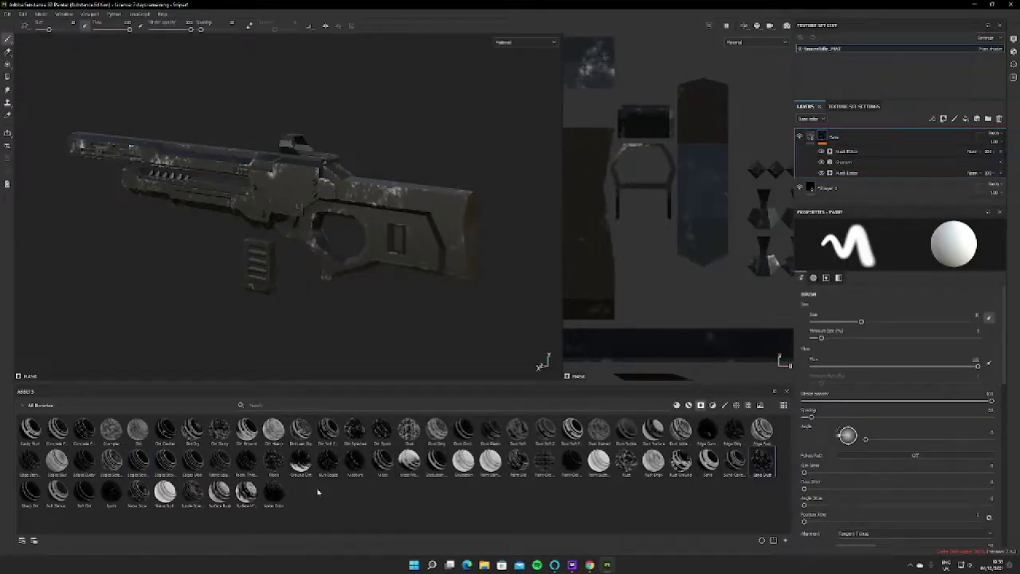
{"action": "left_click_drag", "start_coordinate": [328, 463], "coordinate": [877, 152]}
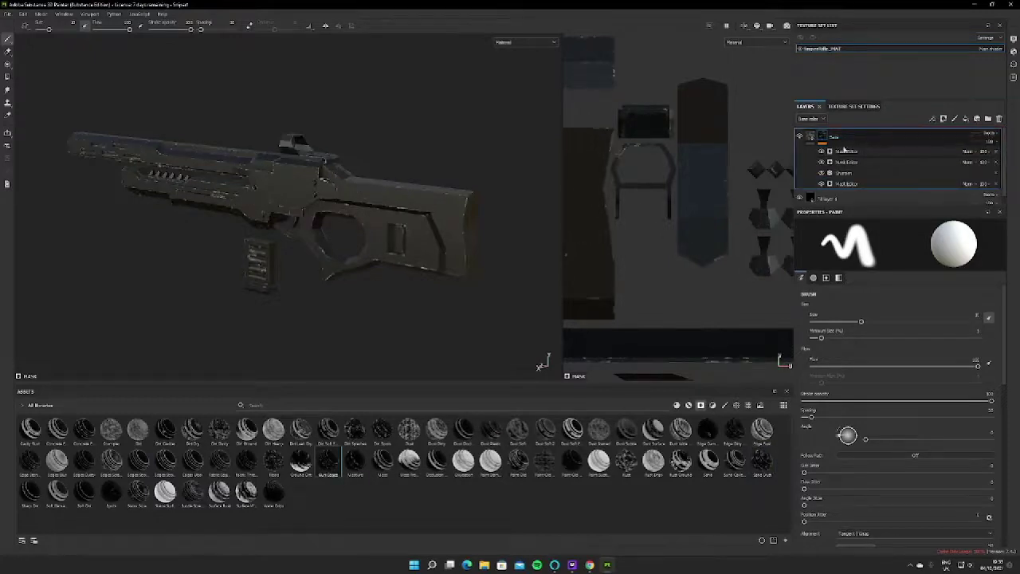
{"action": "mouse_move", "coordinate": [346, 194]}
{"action": "left_mouse_down", "text": "alt"}
{"action": "mouse_move", "coordinate": [439, 183]}
{"action": "mouse_move", "coordinate": [315, 214]}
{"action": "mouse_move", "coordinate": [338, 195]}
{"action": "left_mouse_up", "text": "alt"}
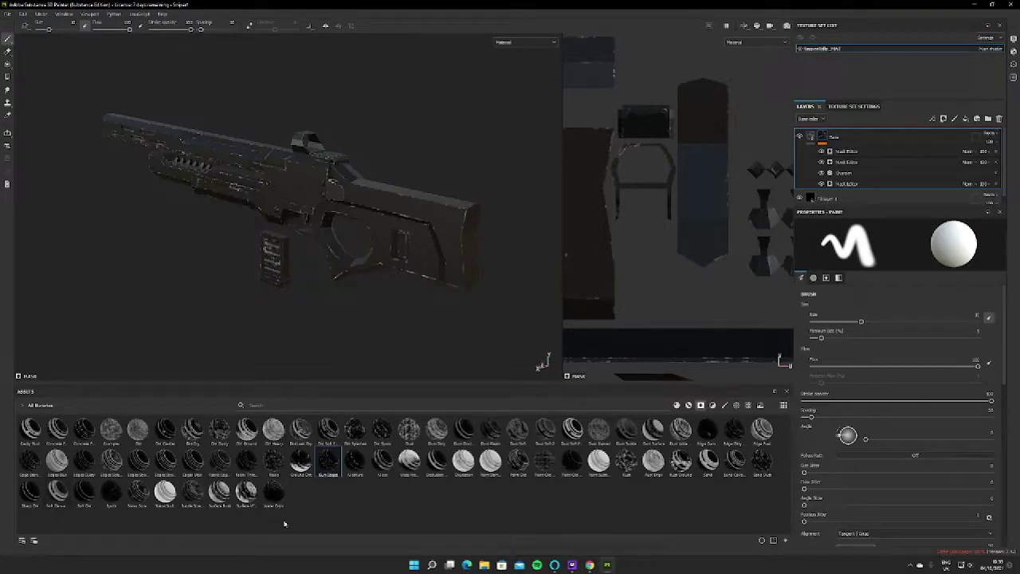
{"action": "left_click_drag", "start_coordinate": [275, 494], "coordinate": [861, 148]}
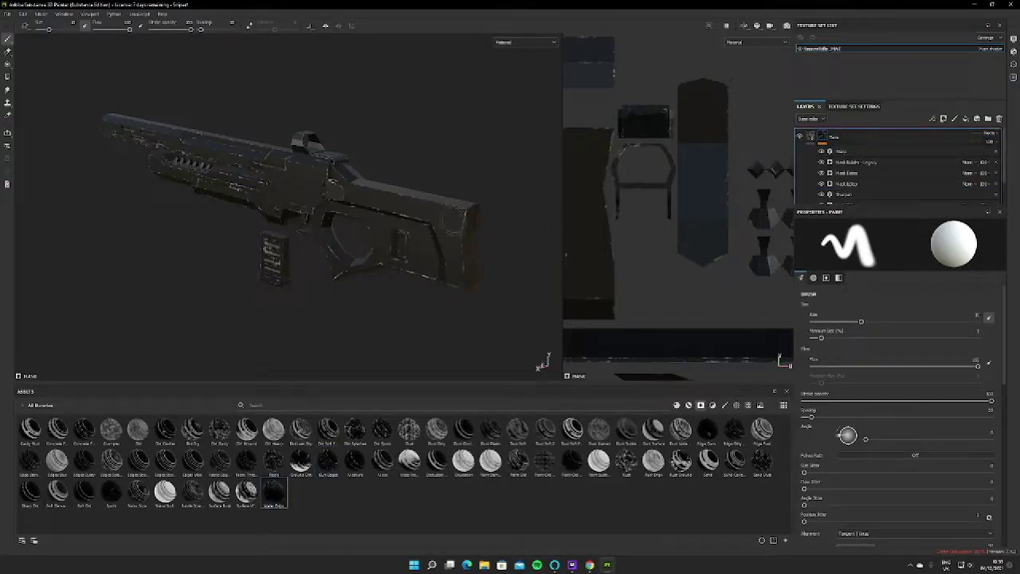
{"action": "left_click_drag", "start_coordinate": [435, 168], "coordinate": [354, 210], "text": "alt"}
{"action": "scroll", "coordinate": [364, 211], "scroll_direction": "down", "scroll_amount": 2}
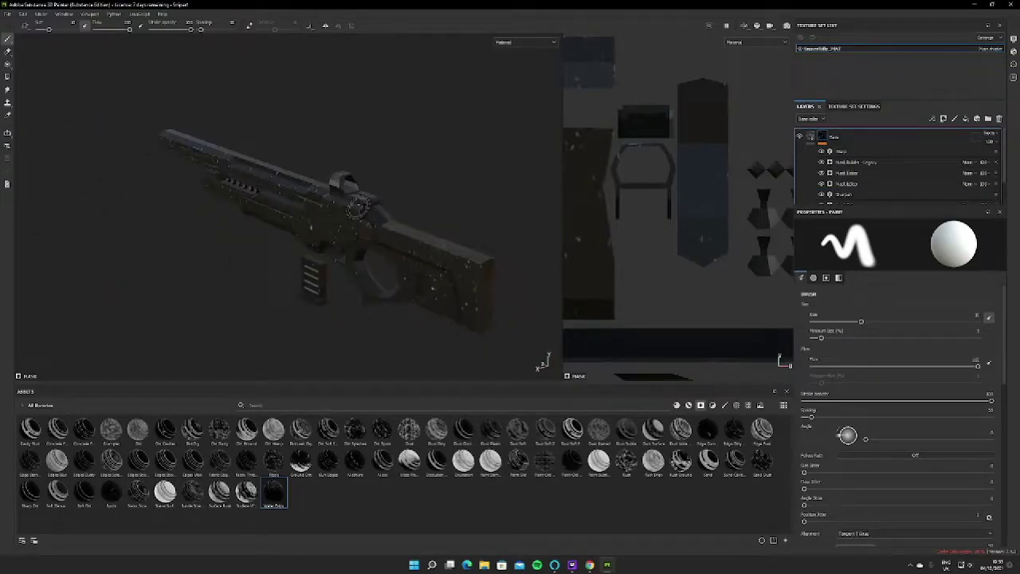
Try the blue Glass Visor smart material above the Base layer, inspect it on the rifle and remove it
{"action": "left_click", "coordinate": [689, 405]}
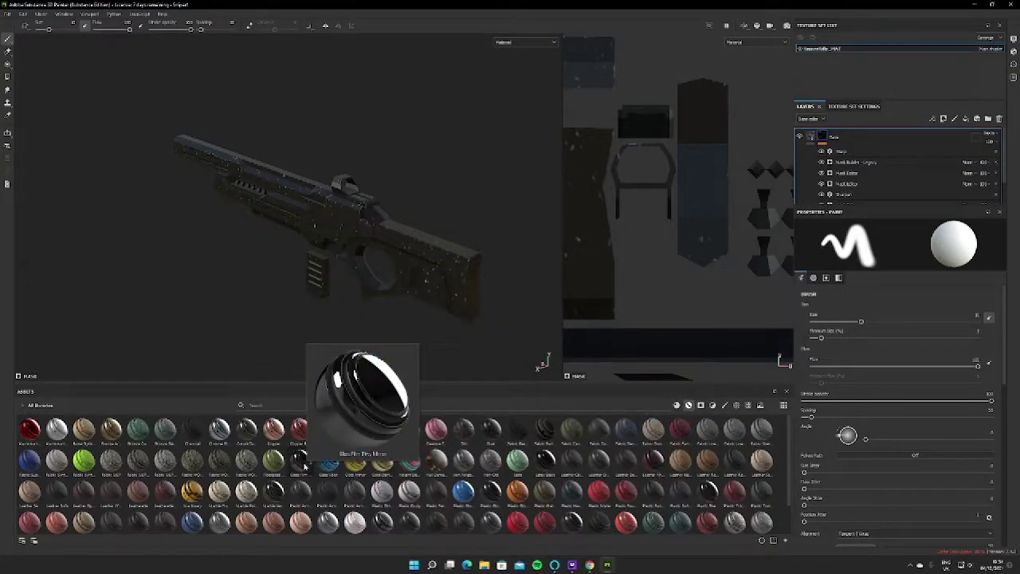
{"action": "left_click_drag", "start_coordinate": [328, 461], "coordinate": [877, 146]}
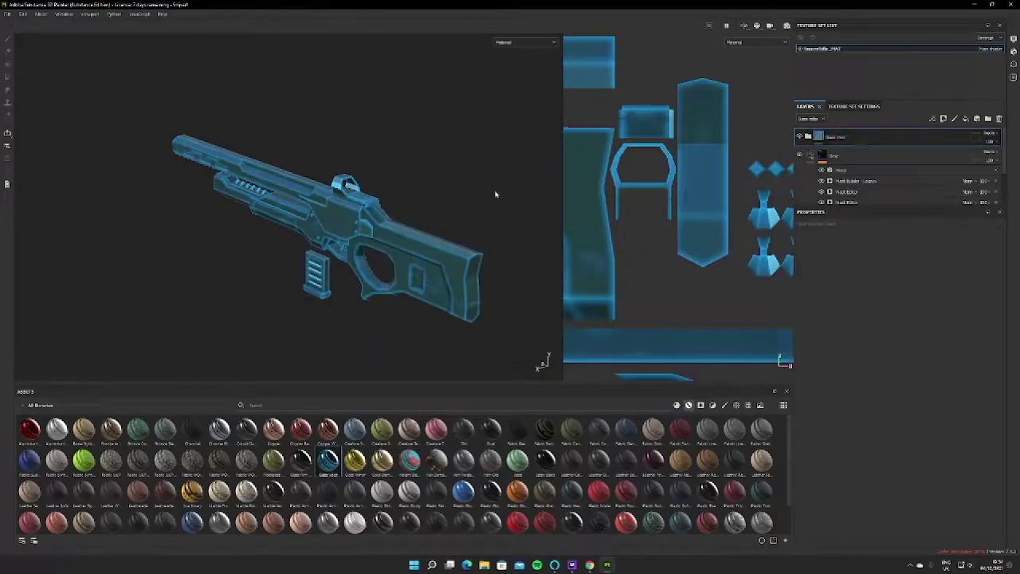
{"action": "mouse_move", "coordinate": [495, 194]}
{"action": "left_mouse_down", "text": "alt"}
{"action": "mouse_move", "coordinate": [483, 169]}
{"action": "mouse_move", "coordinate": [476, 196]}
{"action": "left_mouse_up", "text": "alt"}
{"action": "left_click_drag", "start_coordinate": [287, 225], "coordinate": [407, 250], "text": "alt"}
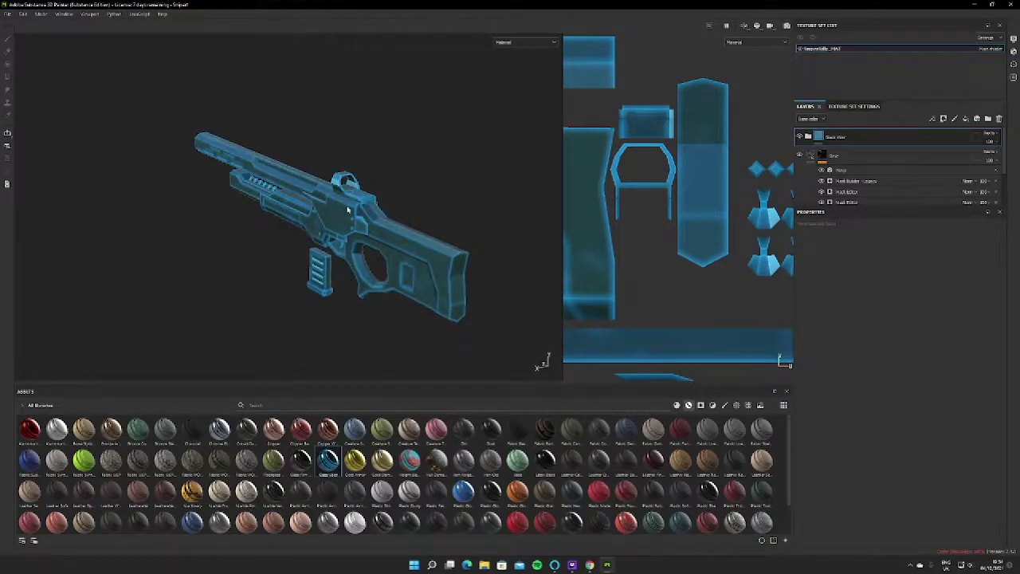
{"action": "left_click_drag", "start_coordinate": [347, 210], "coordinate": [379, 181], "text": "alt"}
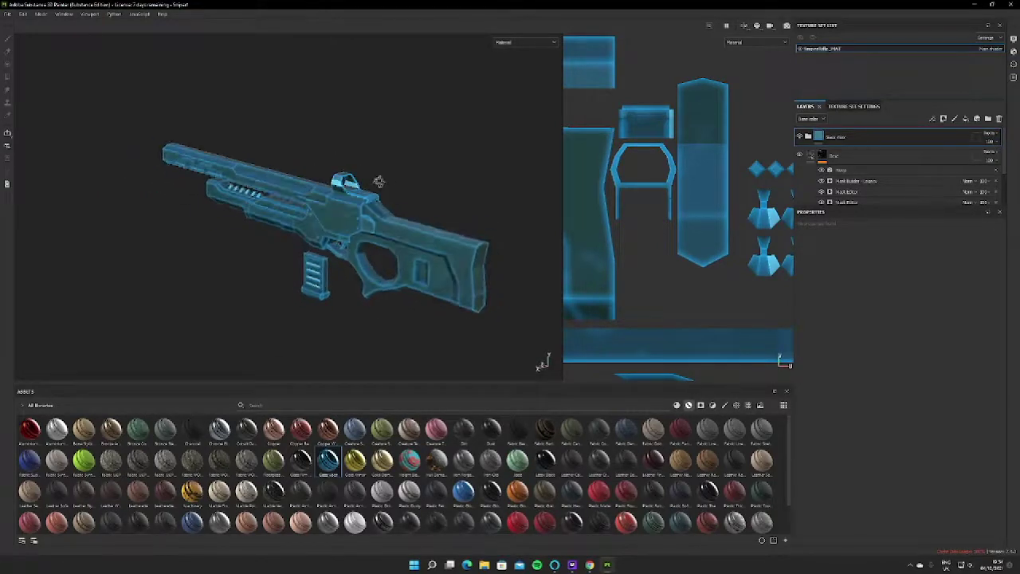
{"action": "left_click", "coordinate": [869, 140]}
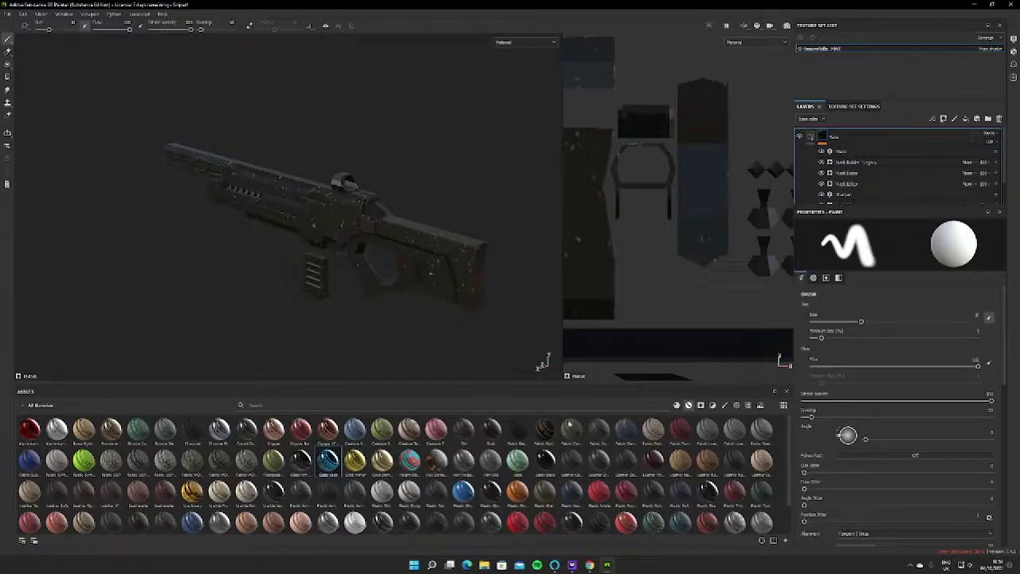
Try a dark Steel Painted smart material above the Base layer, inspect its edges up close and undo it
{"action": "scroll", "coordinate": [603, 481], "scroll_direction": "down", "scroll_amount": 1}
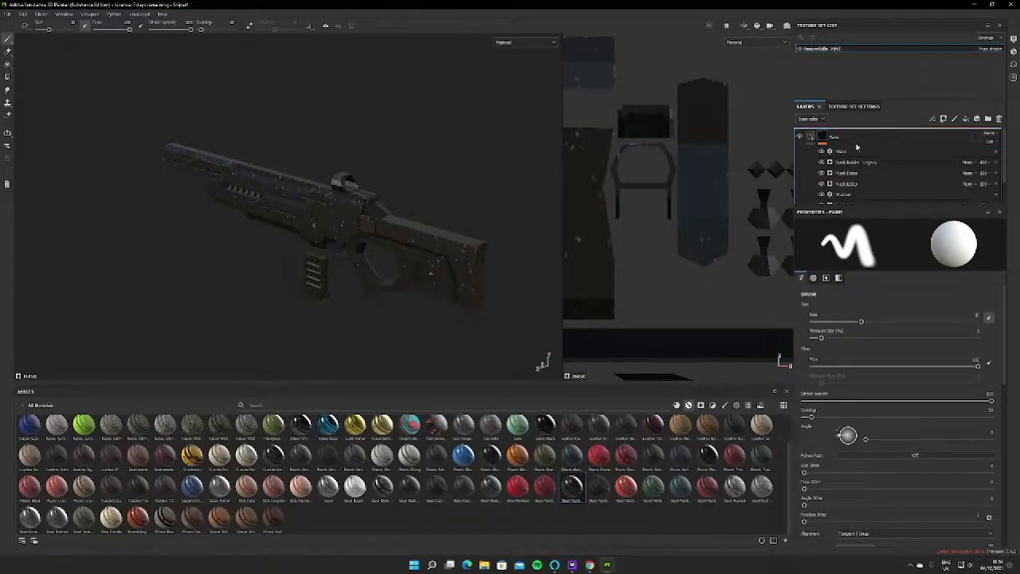
{"action": "left_click_drag", "start_coordinate": [573, 486], "coordinate": [857, 146]}
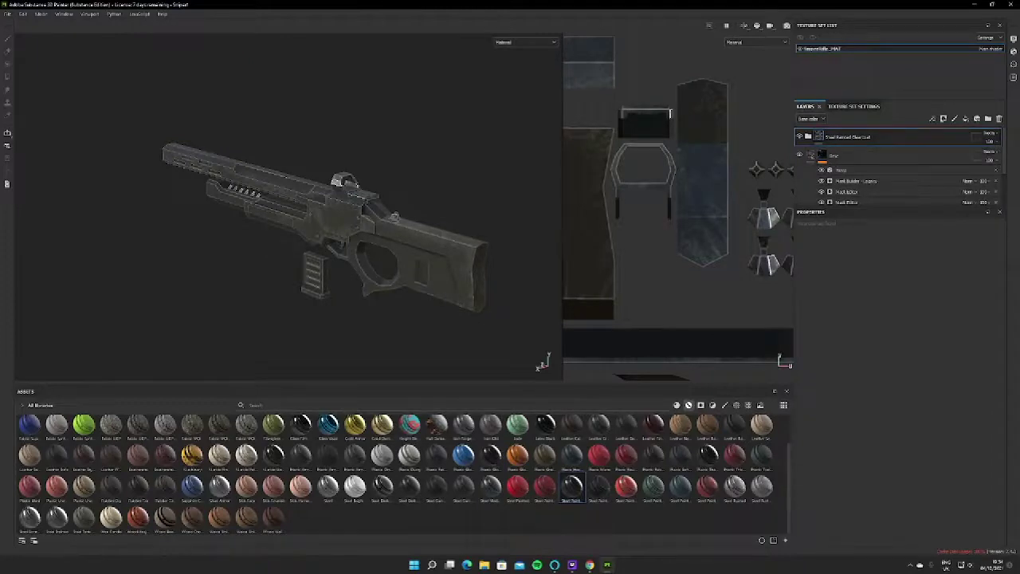
{"action": "scroll", "coordinate": [414, 231], "scroll_direction": "up", "scroll_amount": 8}
{"action": "scroll", "coordinate": [409, 231], "scroll_direction": "down", "scroll_amount": 3}
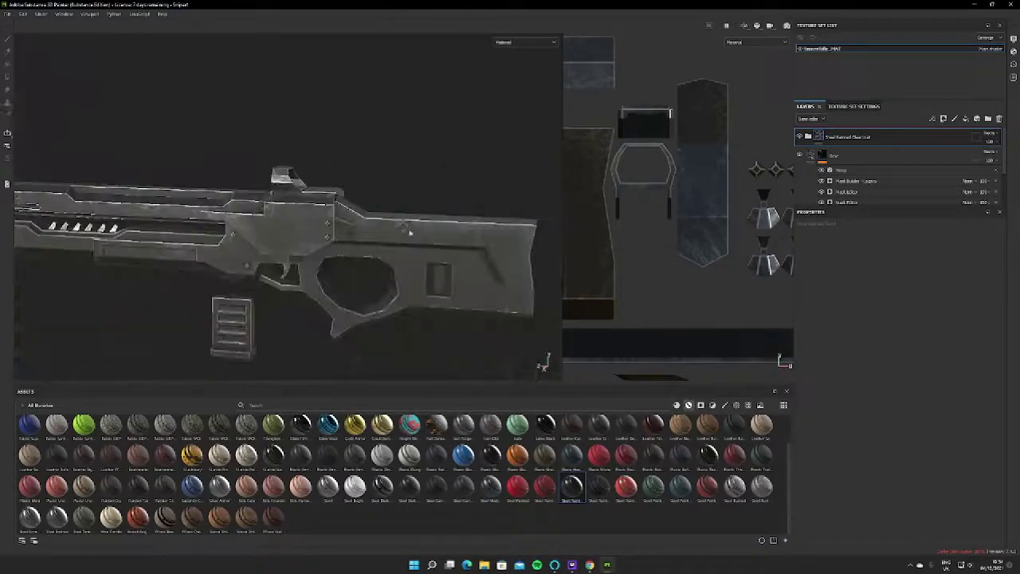
{"action": "left_click_drag", "start_coordinate": [409, 232], "coordinate": [339, 224], "text": "alt"}
{"action": "middle_click_drag", "start_coordinate": [362, 220], "coordinate": [381, 230], "text": "alt"}
{"action": "mouse_move", "coordinate": [381, 230]}
{"action": "left_mouse_down", "text": "alt"}
{"action": "mouse_move", "coordinate": [526, 233]}
{"action": "mouse_move", "coordinate": [596, 222]}
{"action": "mouse_move", "coordinate": [346, 187]}
{"action": "mouse_move", "coordinate": [378, 244]}
{"action": "left_mouse_up", "text": "alt"}
{"action": "key", "text": "ctrl+z"}
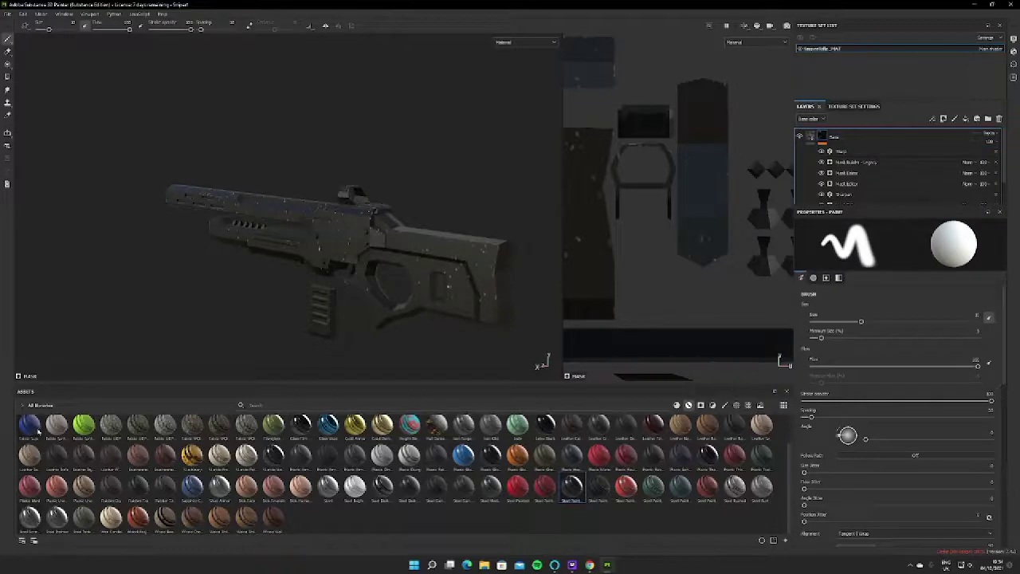
Try the Aluminium Anodized Red smart material above the Base layer, inspect the red rifle and delete the material
{"action": "scroll", "coordinate": [33, 443], "scroll_direction": "up", "scroll_amount": 1}
{"action": "left_click_drag", "start_coordinate": [29, 434], "coordinate": [856, 141]}
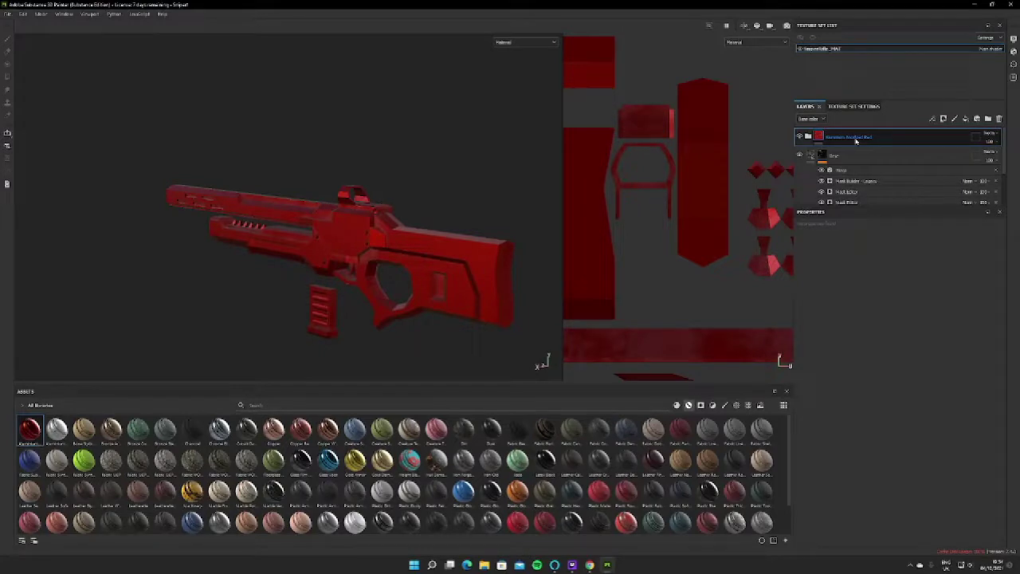
{"action": "left_click", "coordinate": [852, 141]}
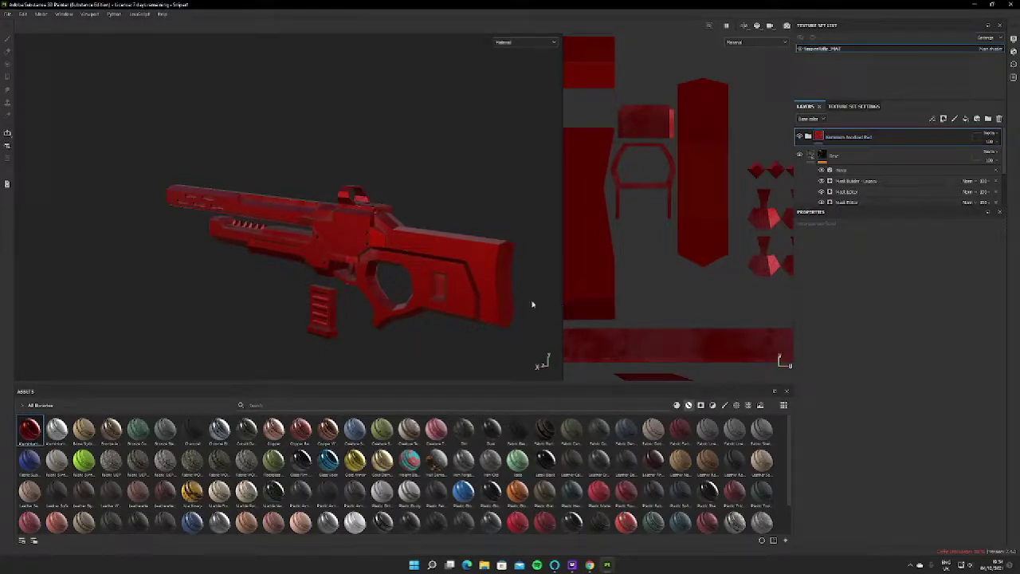
{"action": "left_click_drag", "start_coordinate": [383, 200], "coordinate": [437, 222], "text": "alt"}
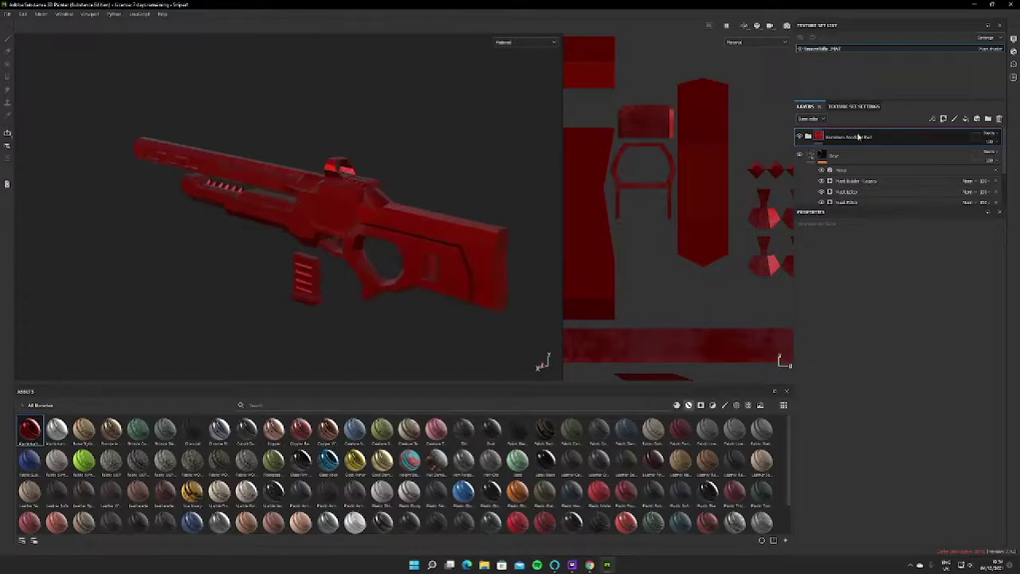
{"action": "key", "text": "Delete"}
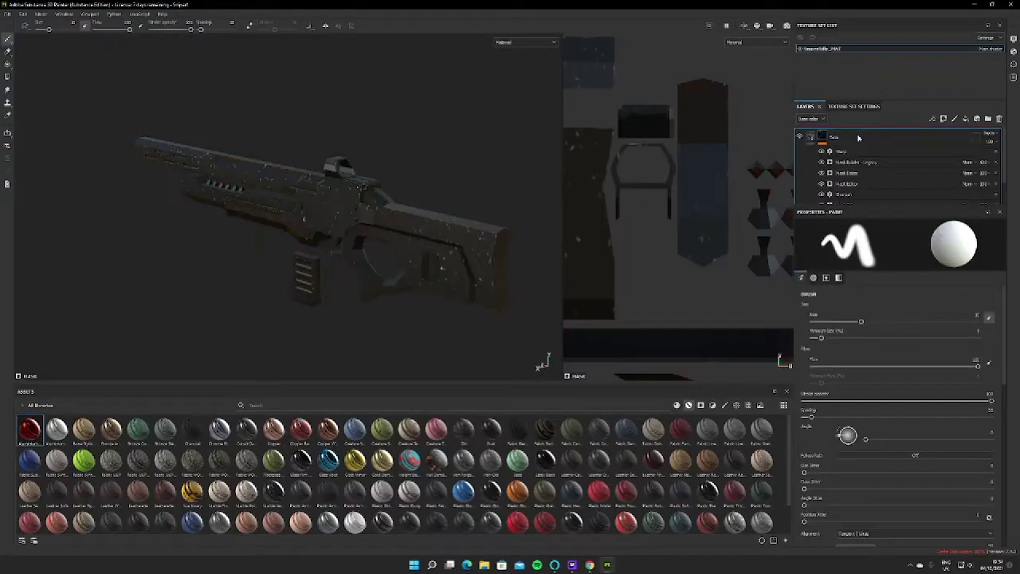
Delete the masked Base layer, keeping the black fill layer, and show only textures in the asset library
{"action": "key", "text": "Delete"}
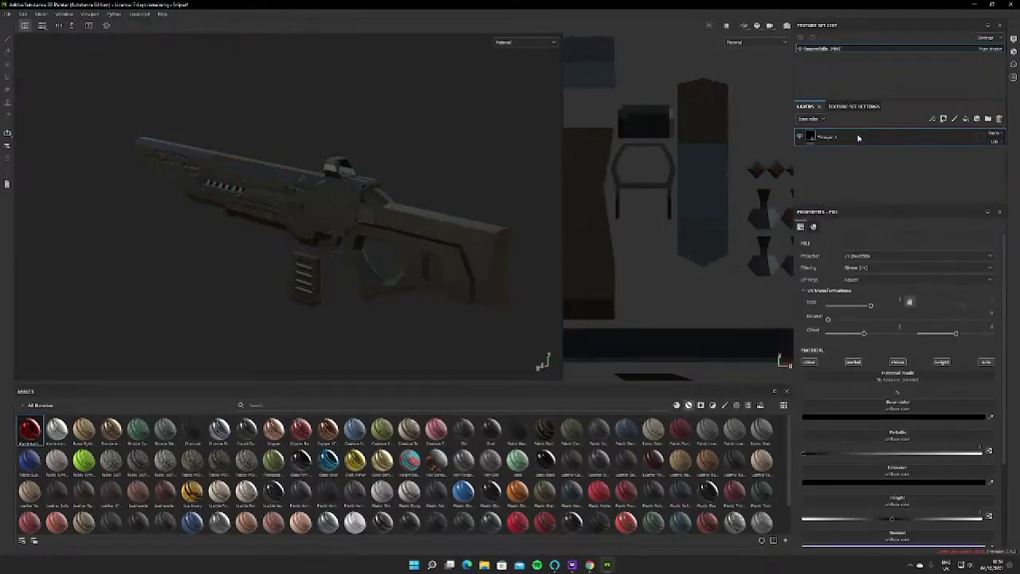
{"action": "scroll", "coordinate": [430, 275], "scroll_direction": "down", "scroll_amount": 3}
{"action": "scroll", "coordinate": [404, 262], "scroll_direction": "up", "scroll_amount": 5}
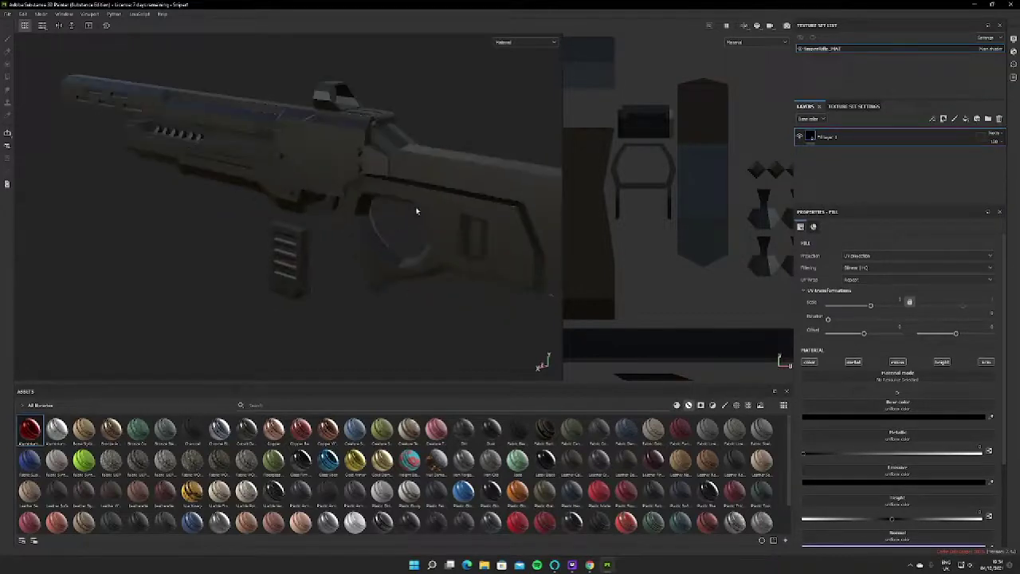
{"action": "middle_click_drag", "start_coordinate": [422, 176], "coordinate": [410, 221], "text": "alt"}
{"action": "scroll", "coordinate": [397, 223], "scroll_direction": "down", "scroll_amount": 3}
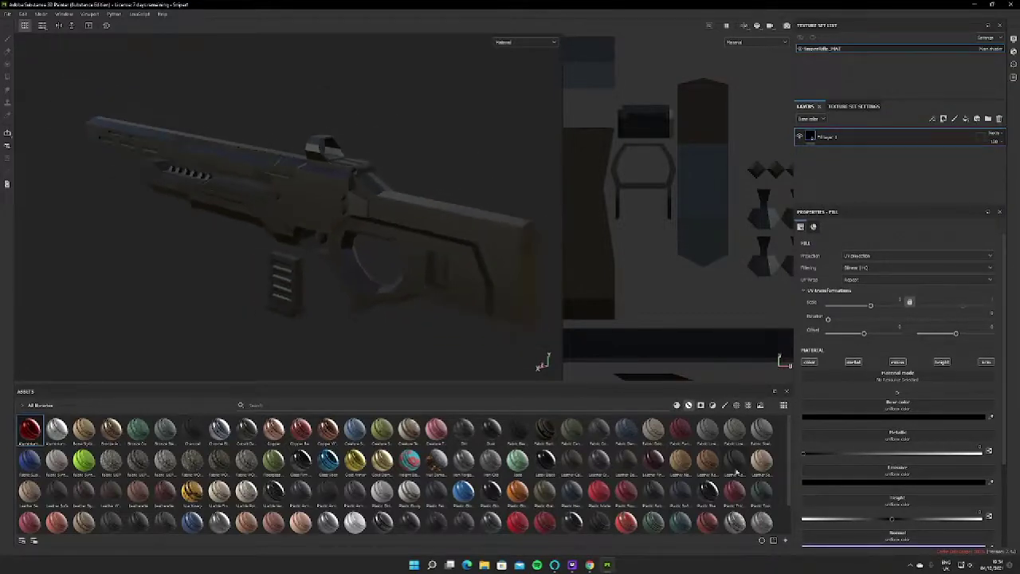
{"action": "left_click", "coordinate": [748, 406]}
{"action": "middle_click_drag", "start_coordinate": [453, 173], "coordinate": [431, 177], "text": "alt"}
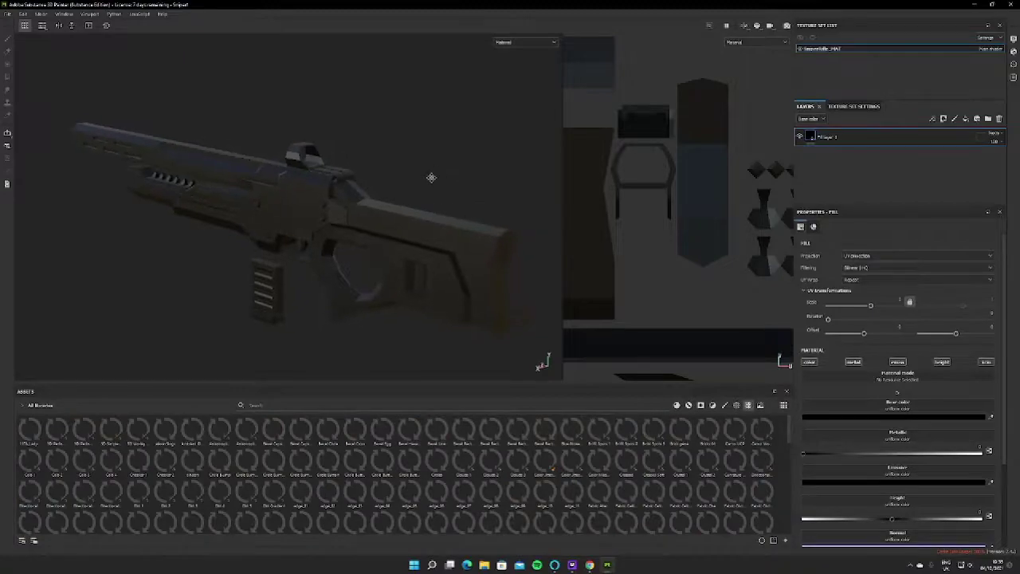
Switch to Chrome, find Vecteezy through a previous Google search and open its home page
{"action": "left_click", "coordinate": [590, 564]}
{"action": "left_click", "coordinate": [159, 21]}
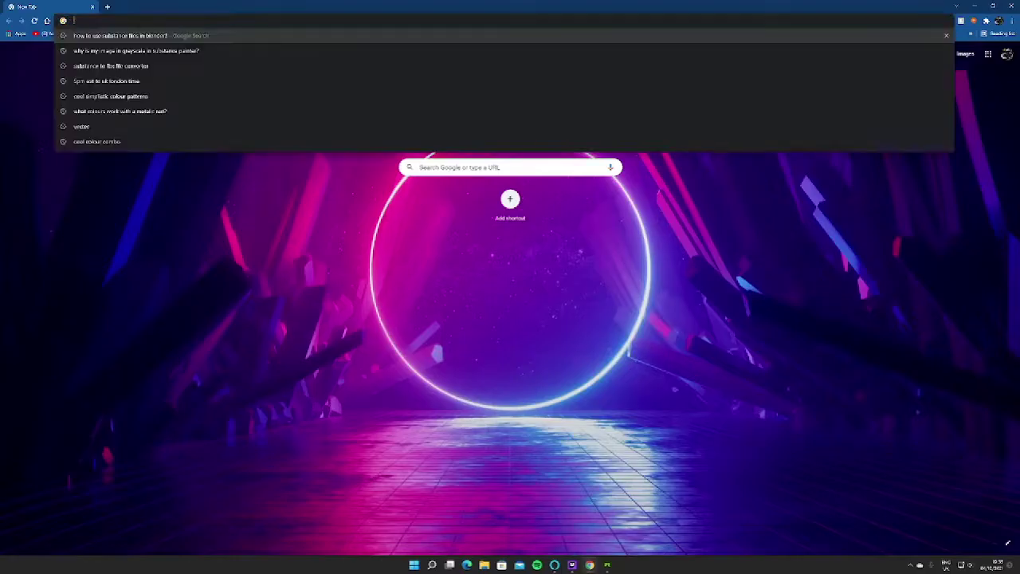
{"action": "left_click", "coordinate": [119, 127]}
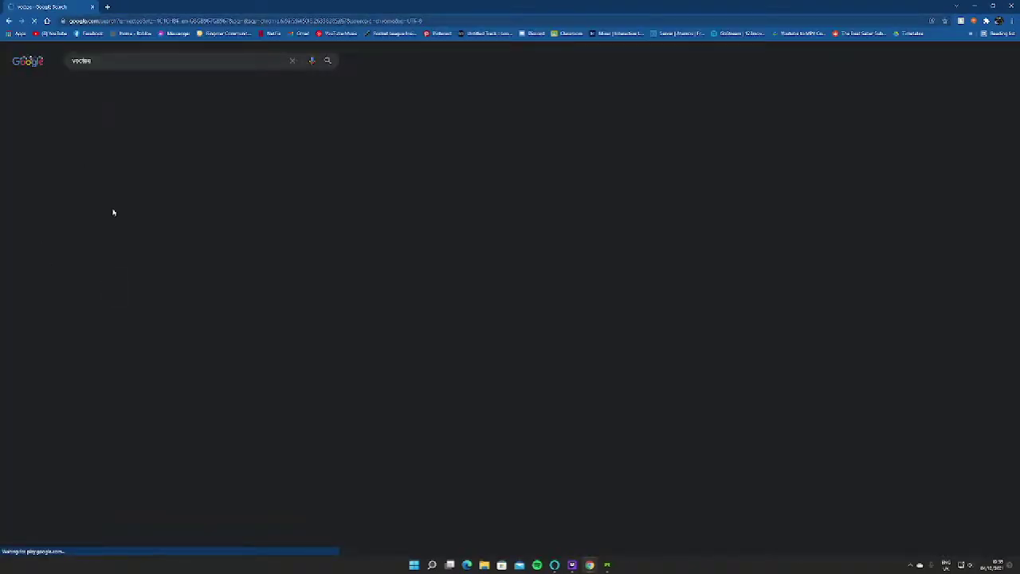
{"action": "left_click", "coordinate": [126, 147]}
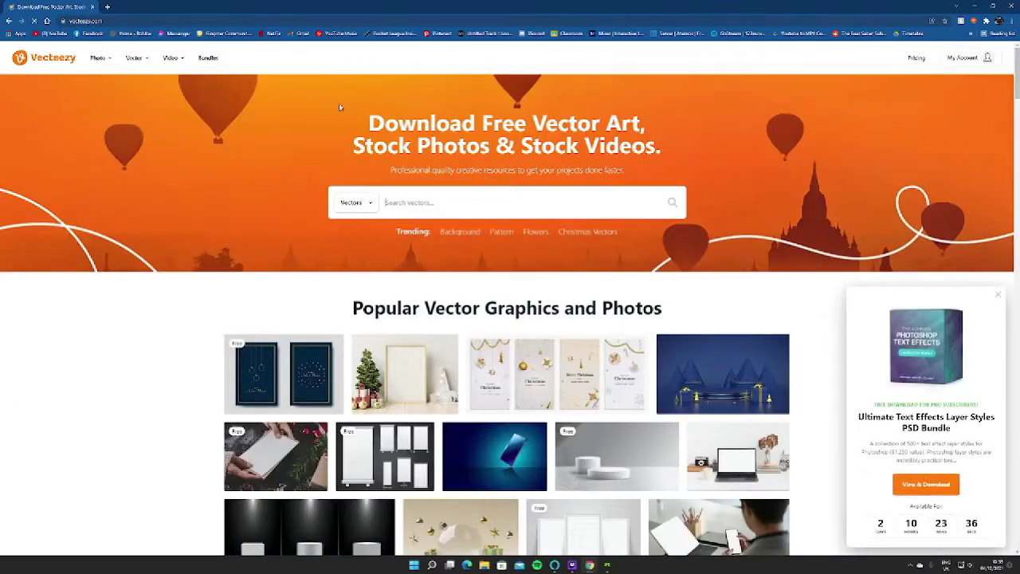
{"action": "left_click_drag", "start_coordinate": [372, 122], "coordinate": [656, 169]}
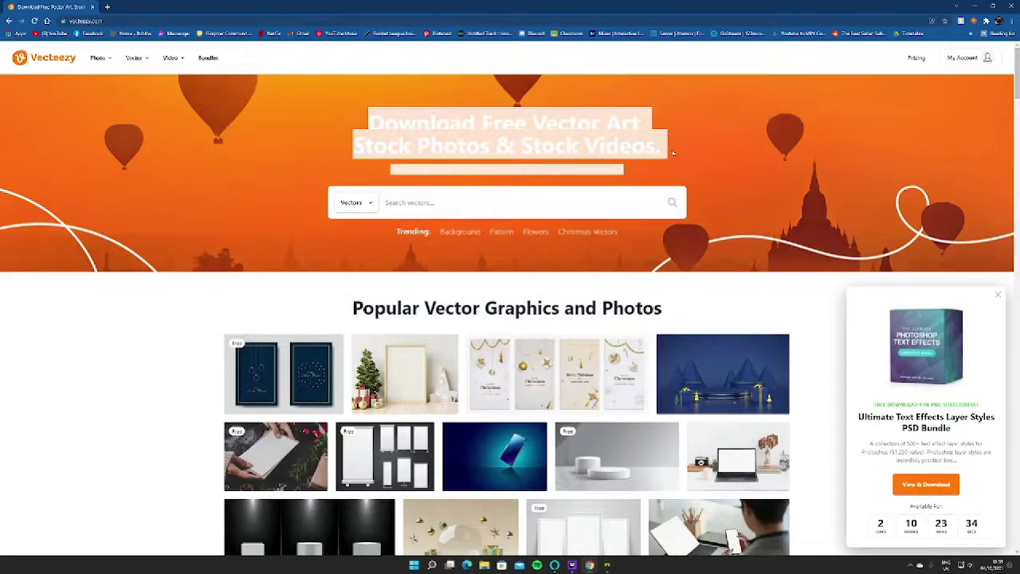
{"action": "left_click", "coordinate": [672, 152]}
{"action": "right_click", "coordinate": [658, 157]}
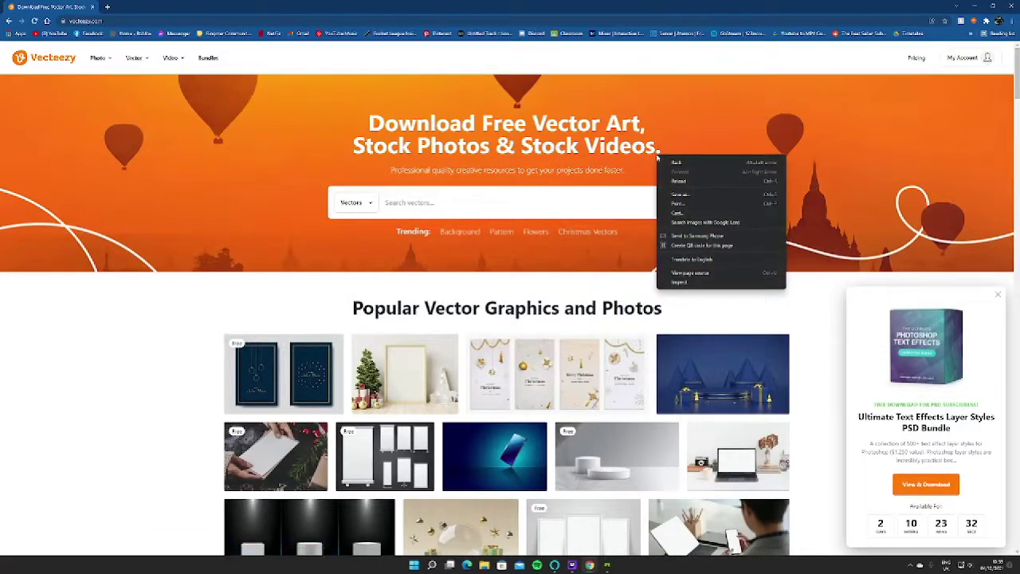
{"action": "left_click", "coordinate": [666, 149]}
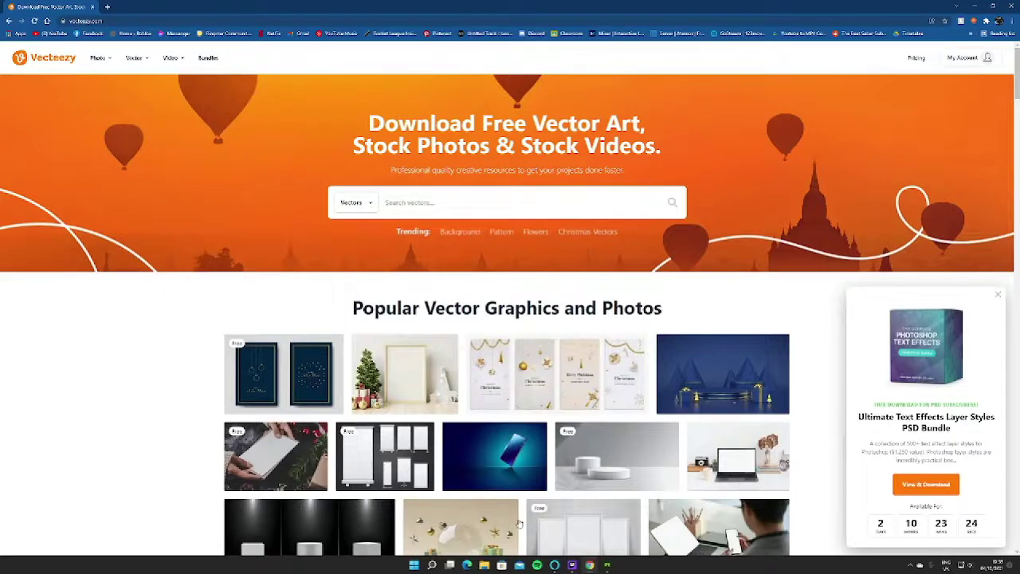
Look through the popular, trending and curated images on the Vecteezy home page
{"action": "scroll", "coordinate": [393, 459], "scroll_direction": "down", "scroll_amount": 1}
{"action": "scroll", "coordinate": [393, 459], "scroll_direction": "down", "scroll_amount": 1}
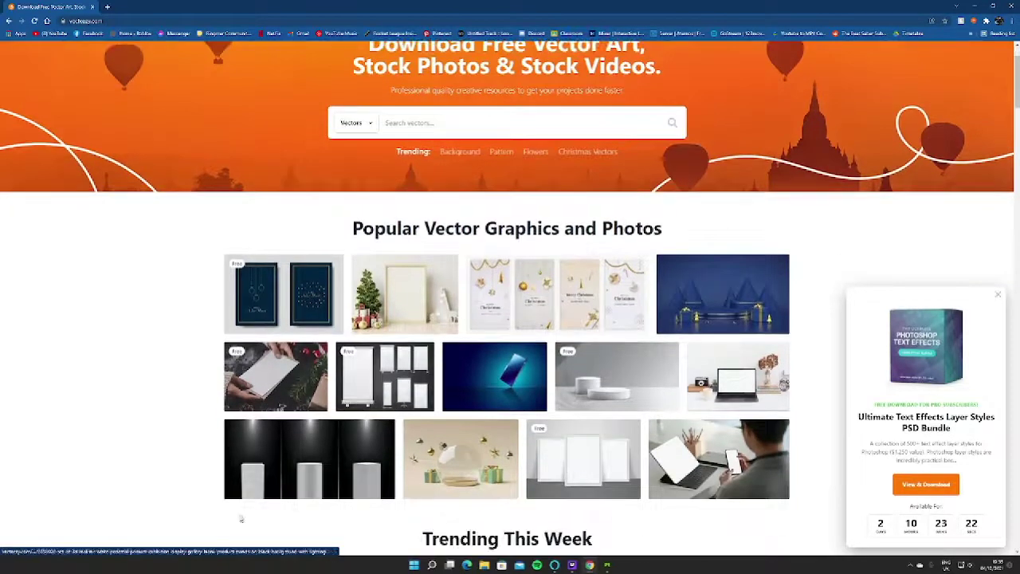
{"action": "scroll", "coordinate": [615, 505], "scroll_direction": "down", "scroll_amount": 3}
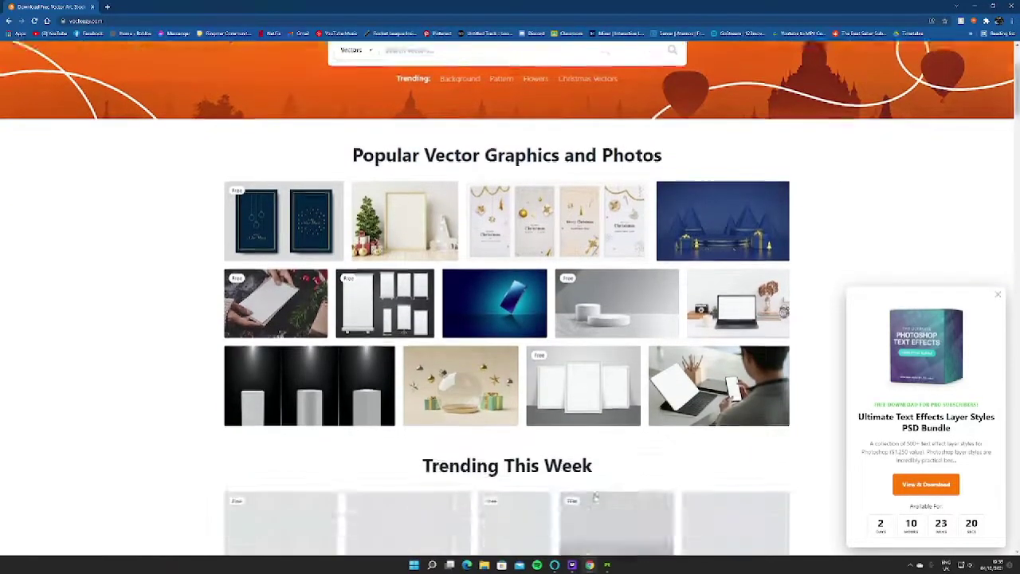
{"action": "scroll", "coordinate": [799, 357], "scroll_direction": "down", "scroll_amount": 2}
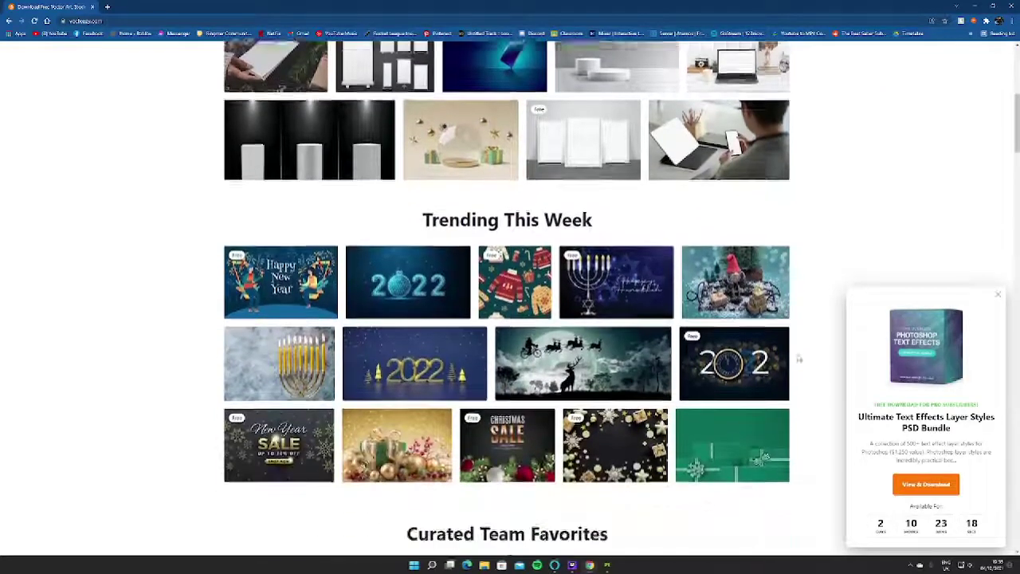
{"action": "scroll", "coordinate": [804, 366], "scroll_direction": "down", "scroll_amount": 1}
{"action": "scroll", "coordinate": [804, 366], "scroll_direction": "down", "scroll_amount": 4}
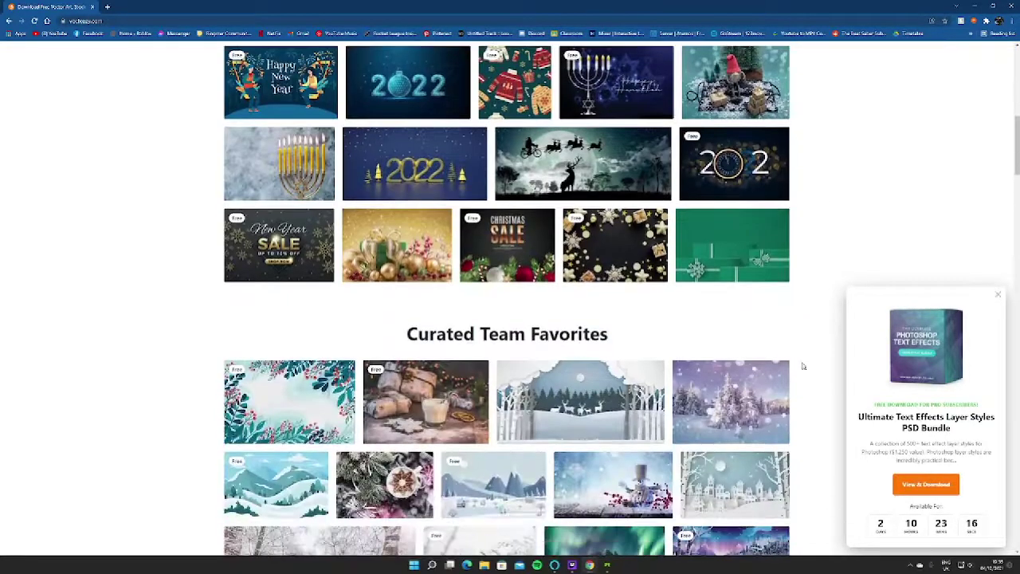
{"action": "scroll", "coordinate": [804, 365], "scroll_direction": "down", "scroll_amount": 3}
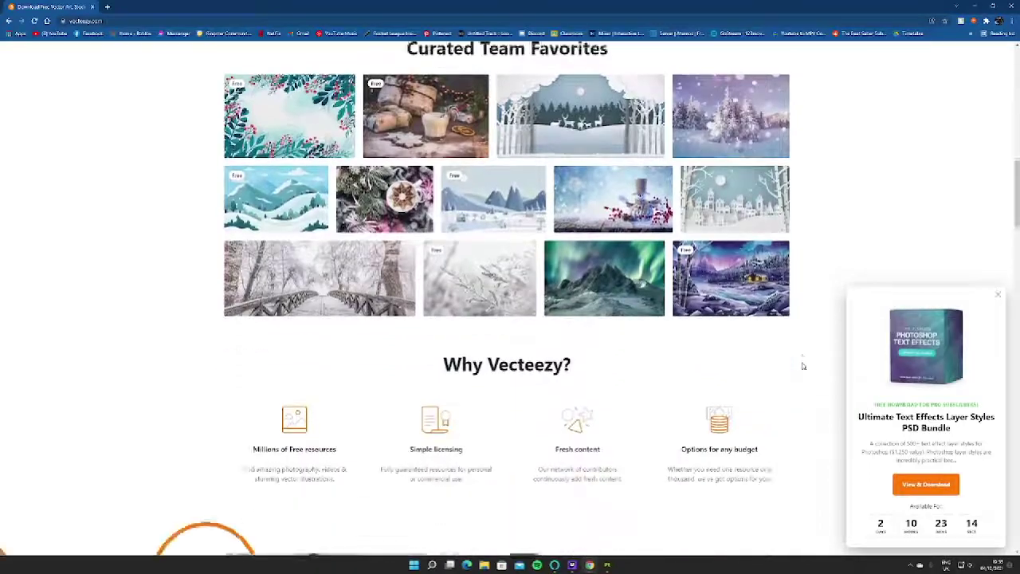
Look over the rest of the Vecteezy home page, dismiss the promotional pop-up and open the trending Pattern vectors
{"action": "scroll", "coordinate": [804, 366], "scroll_direction": "down", "scroll_amount": 5}
{"action": "scroll", "coordinate": [804, 366], "scroll_direction": "down", "scroll_amount": 2}
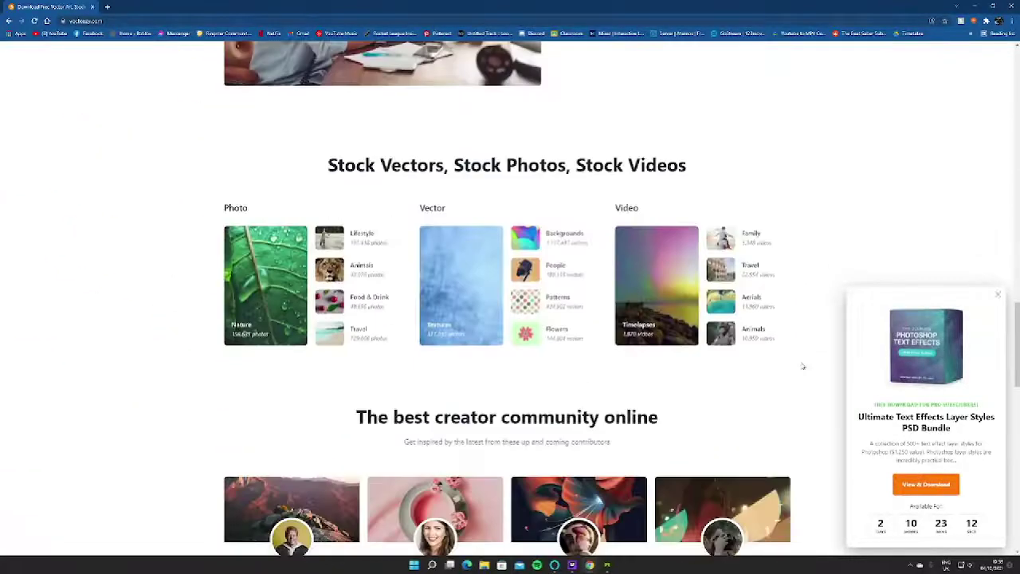
{"action": "scroll", "coordinate": [803, 366], "scroll_direction": "up", "scroll_amount": 20}
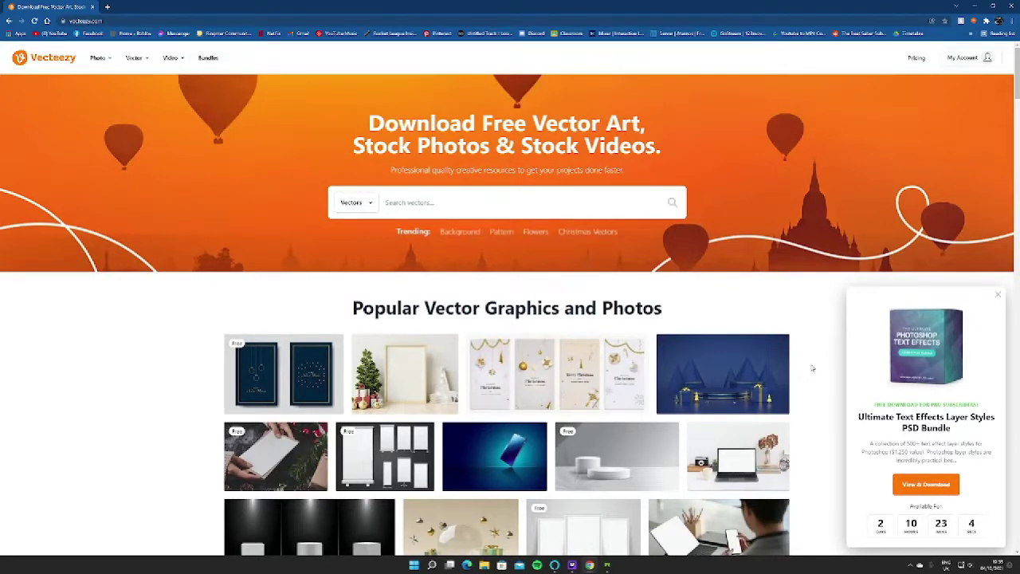
{"action": "left_click", "coordinate": [998, 294]}
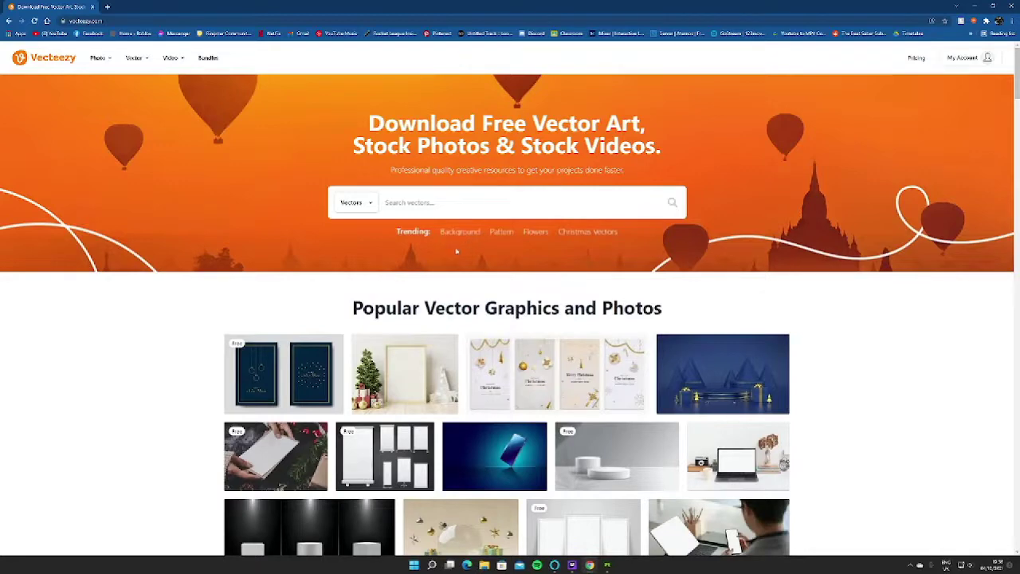
{"action": "left_click", "coordinate": [501, 233]}
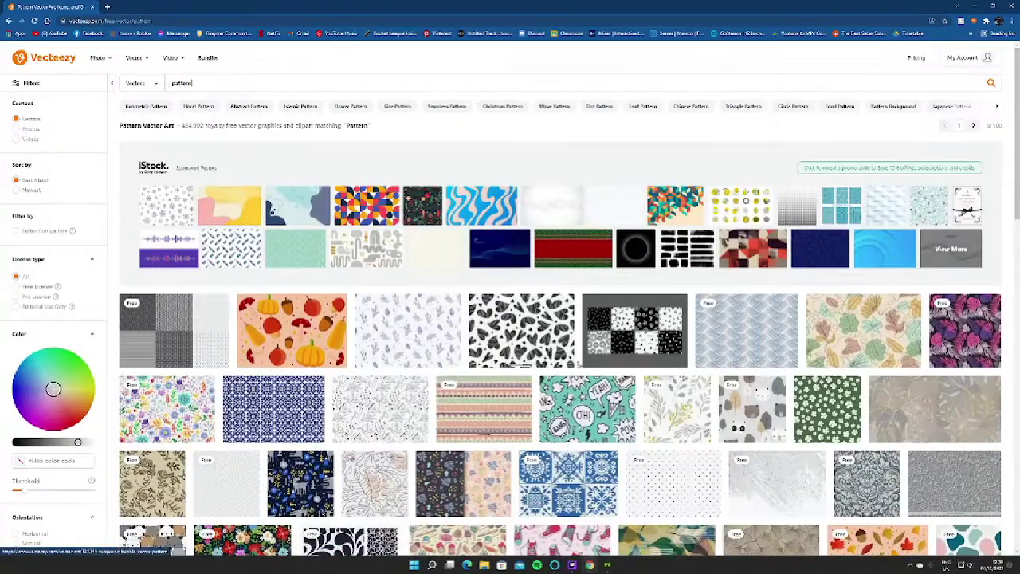
Pick the free seamless abstract wave pattern from the pattern results and download it under the Free License
{"action": "scroll", "coordinate": [630, 348], "scroll_direction": "down", "scroll_amount": 3}
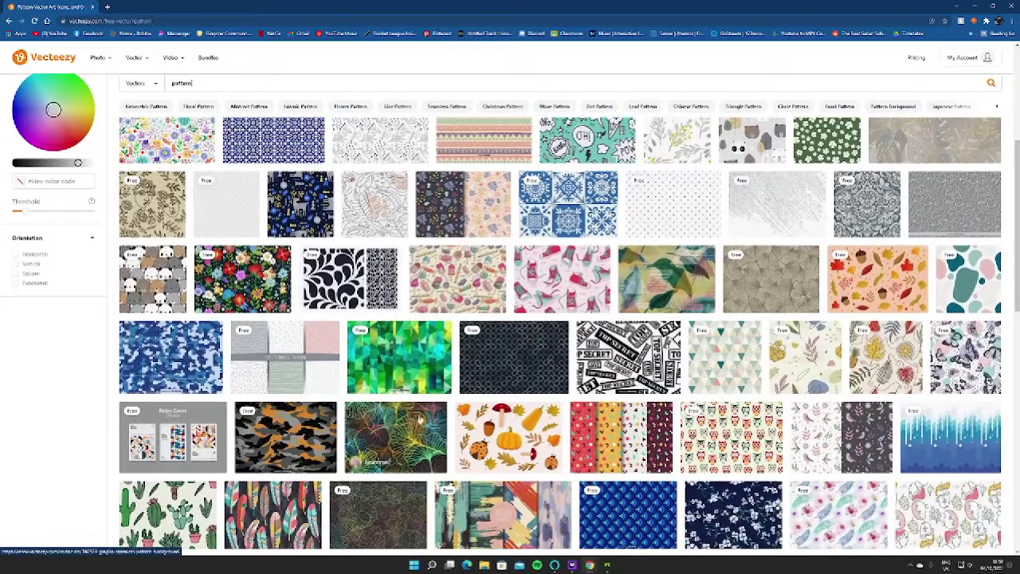
{"action": "scroll", "coordinate": [451, 426], "scroll_direction": "down", "scroll_amount": 1}
{"action": "scroll", "coordinate": [450, 427], "scroll_direction": "up", "scroll_amount": 2}
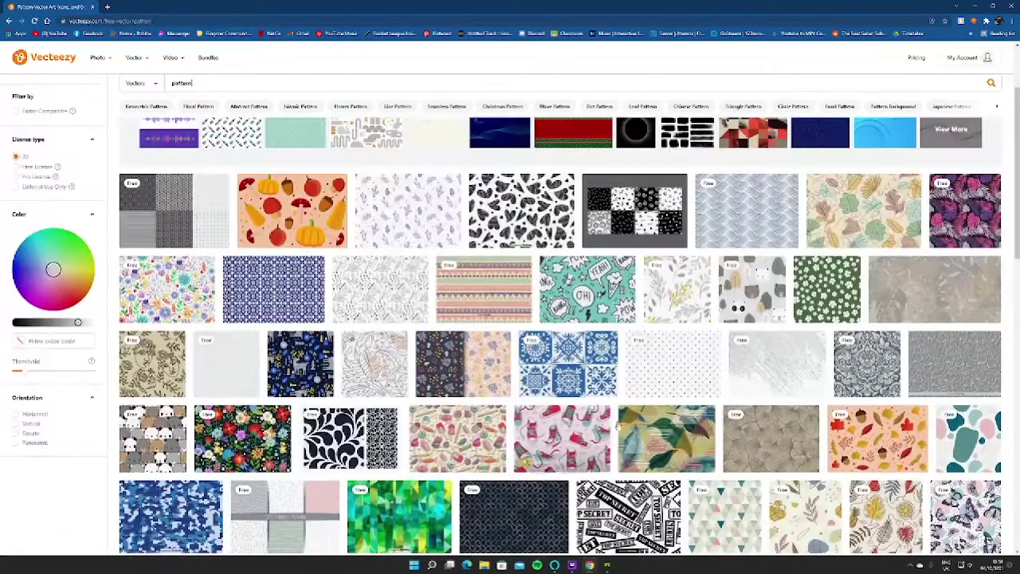
{"action": "left_click", "coordinate": [735, 229]}
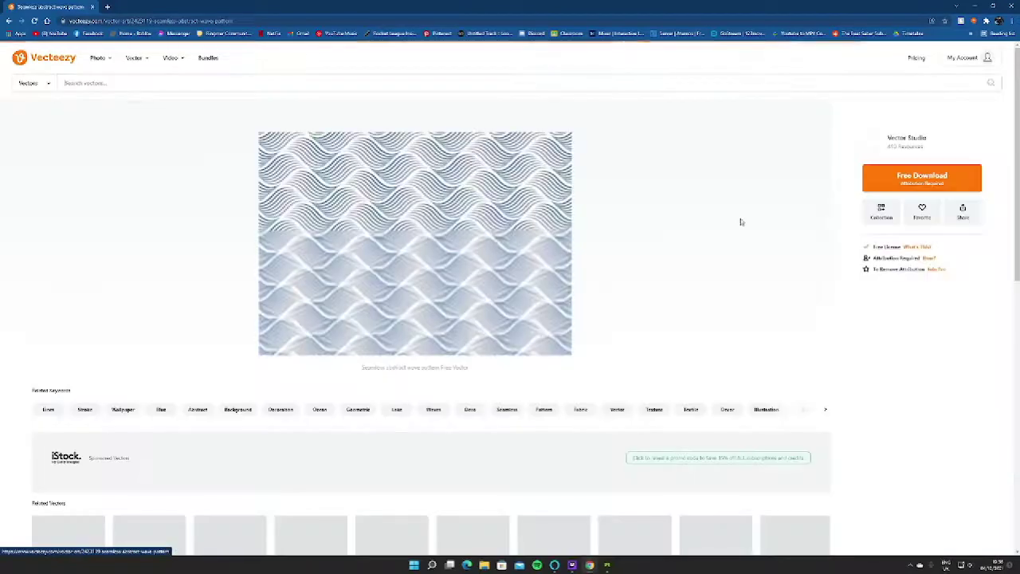
{"action": "left_click", "coordinate": [910, 181]}
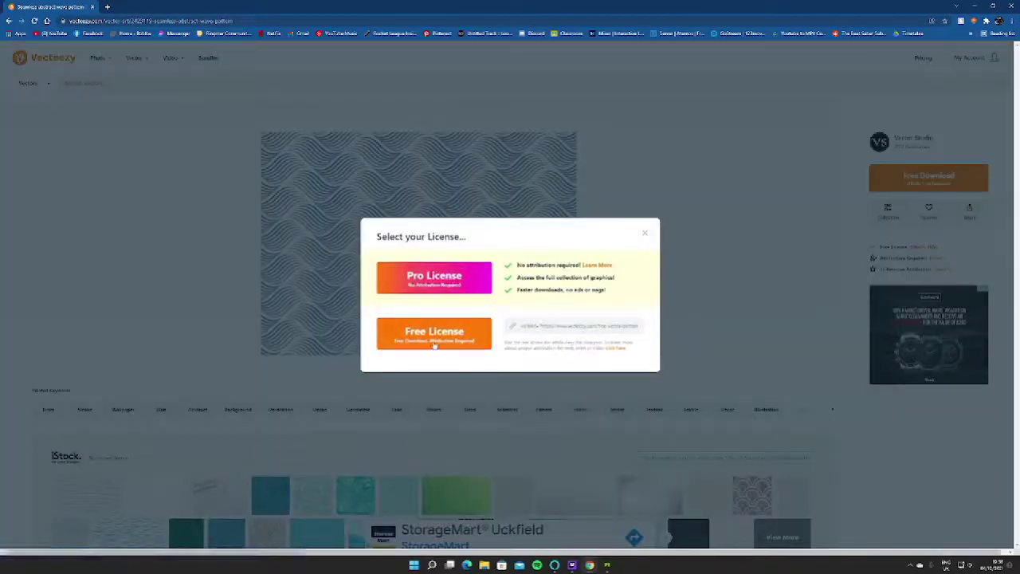
{"action": "left_click", "coordinate": [436, 336]}
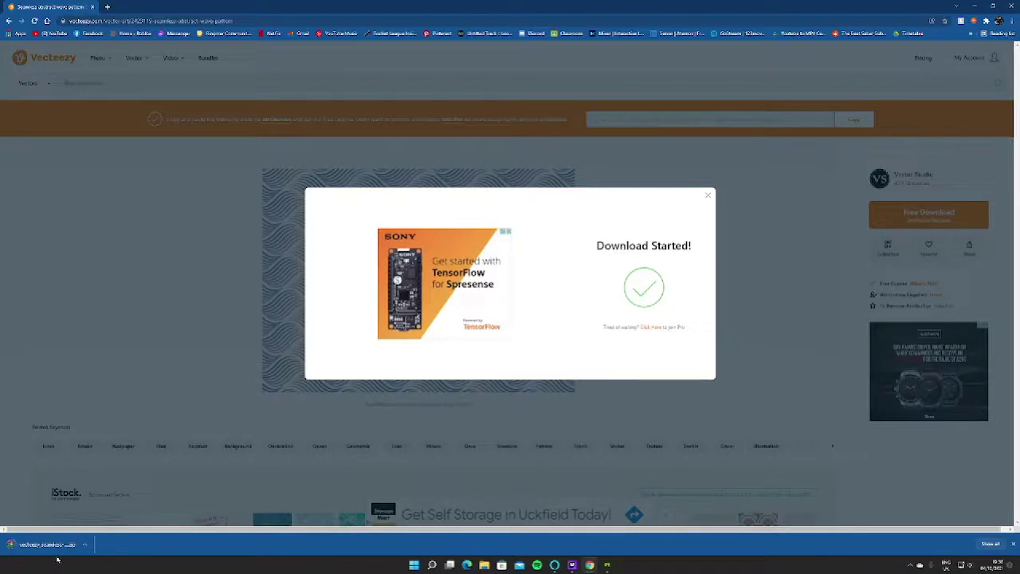
Open the downloaded wave pattern archive, dismiss the WinRAR purchase notice, extract the files to the suggested folder and close WinRAR
{"action": "left_click", "coordinate": [49, 546]}
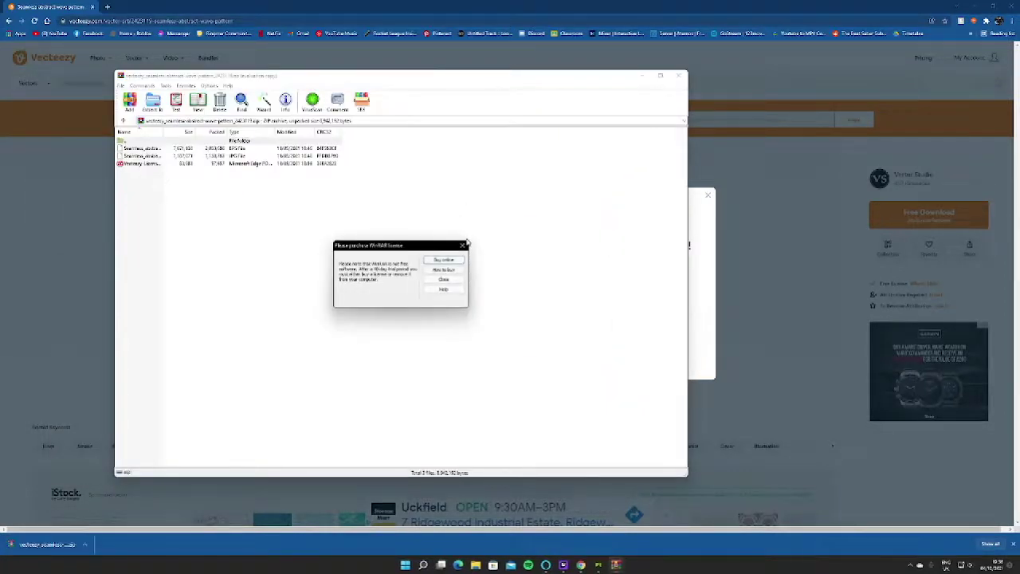
{"action": "left_click", "coordinate": [463, 245]}
{"action": "key", "text": "Escape"}
{"action": "left_click_drag", "start_coordinate": [0, 22], "coordinate": [540, 93]}
{"action": "left_click", "coordinate": [141, 213]}
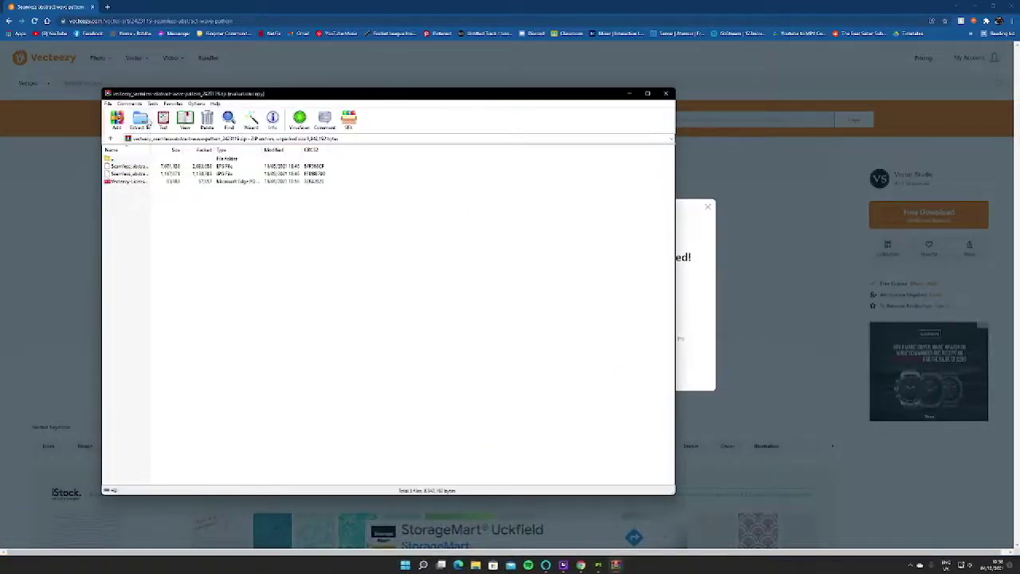
{"action": "left_click", "coordinate": [140, 119]}
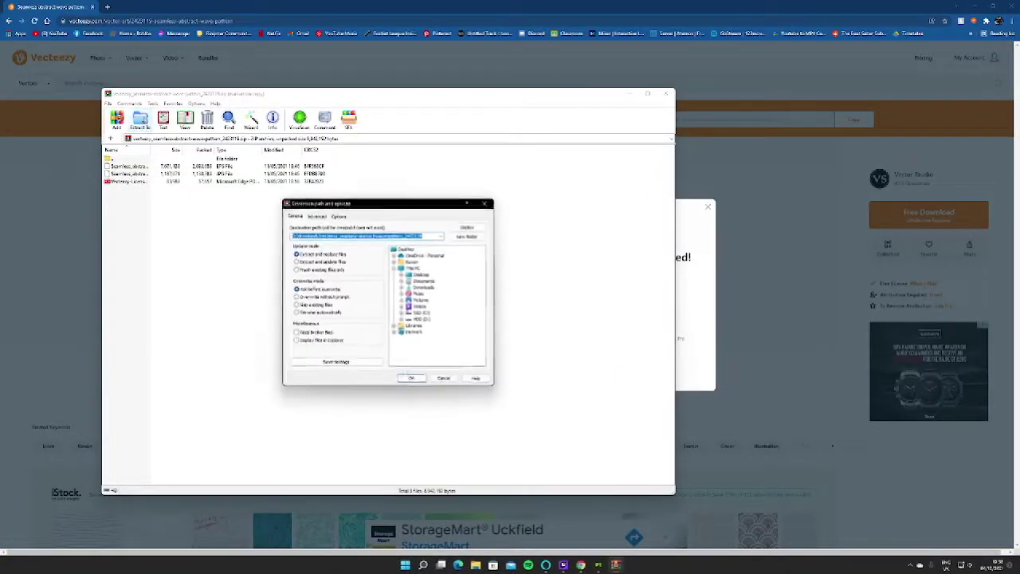
{"action": "left_click", "coordinate": [411, 378]}
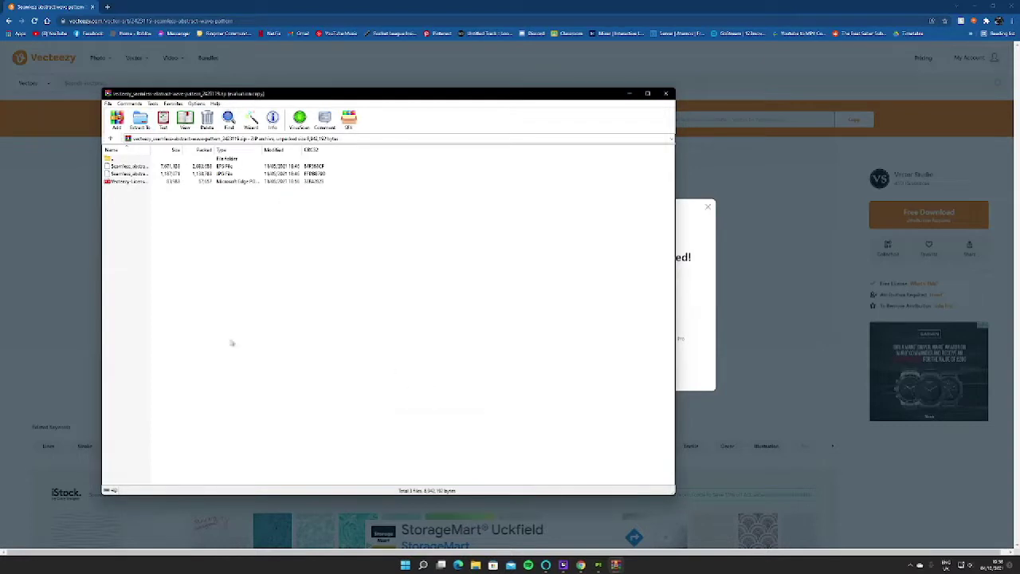
{"action": "left_click", "coordinate": [666, 94]}
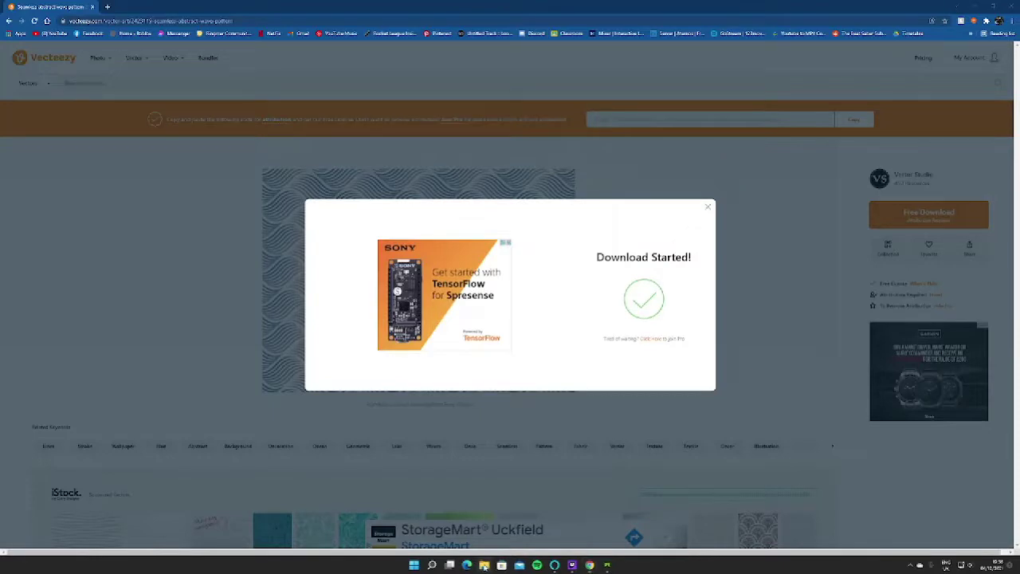
Switch to File Explorer, open the extracted wave pattern folder in downloads and move the window off this screen
{"action": "left_click", "coordinate": [485, 565]}
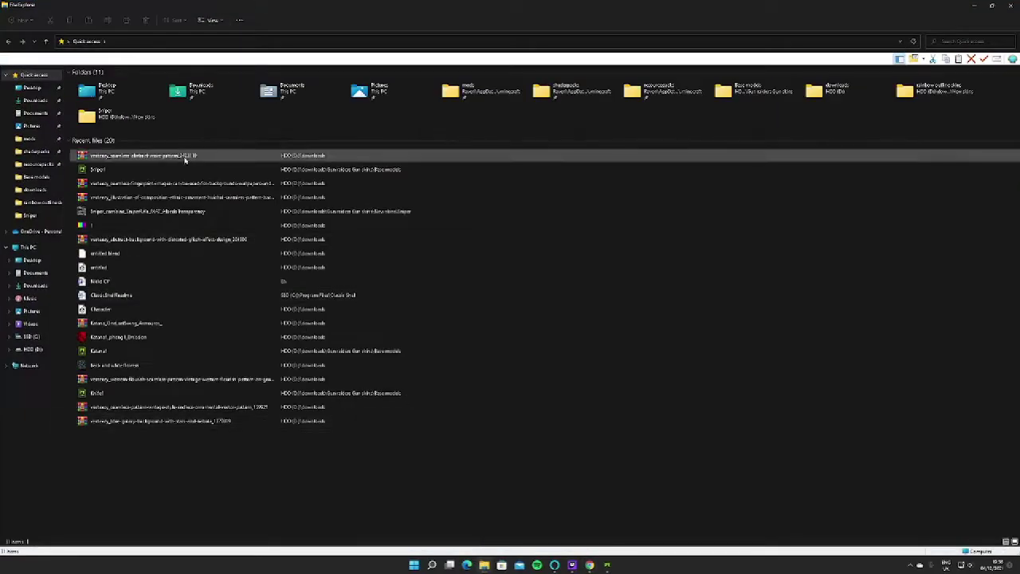
{"action": "left_click", "coordinate": [35, 190]}
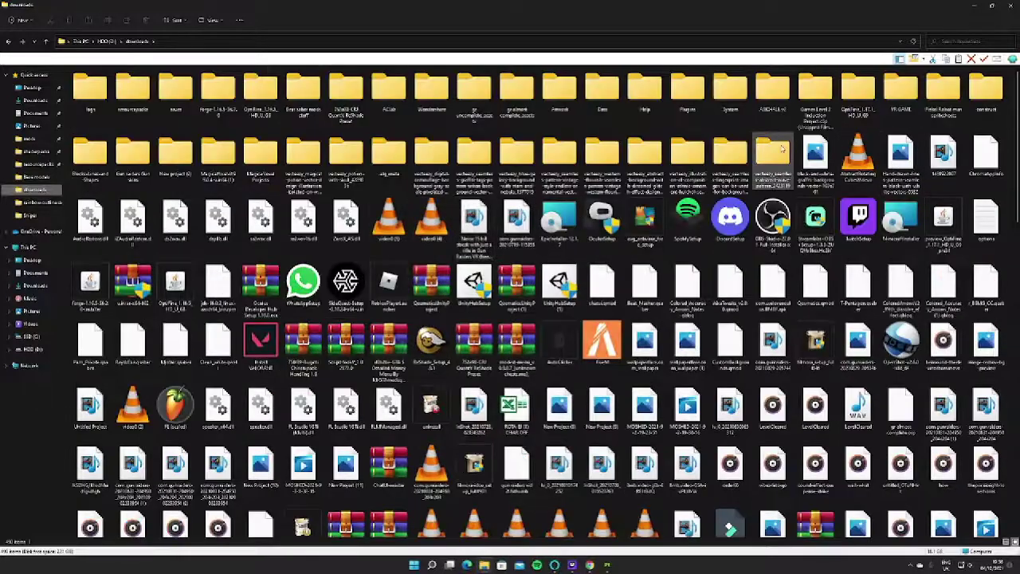
{"action": "double_click", "coordinate": [782, 148]}
{"action": "left_click_drag", "start_coordinate": [226, 173], "coordinate": [280, 251]}
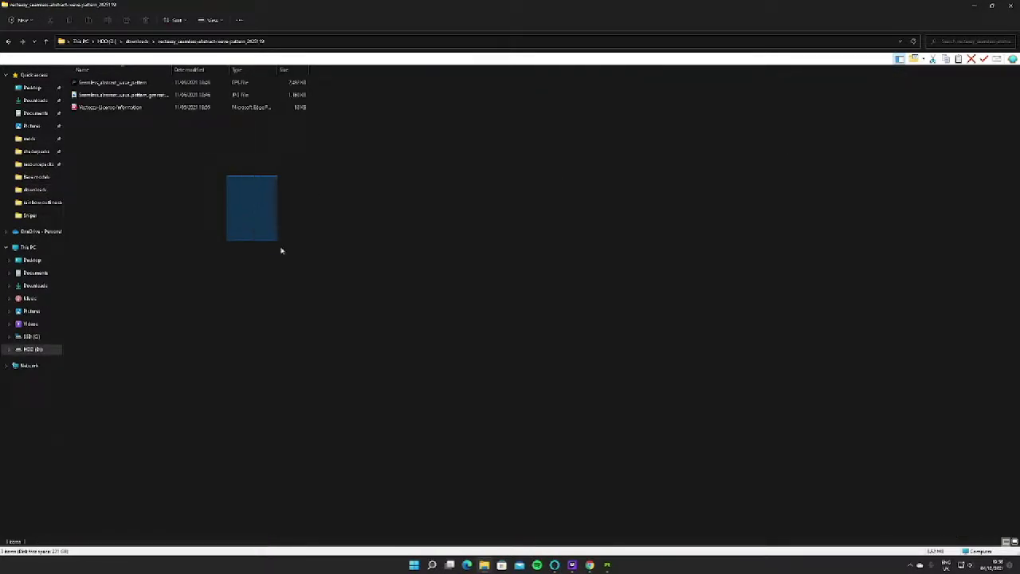
{"action": "left_click", "coordinate": [144, 109]}
{"action": "left_click", "coordinate": [131, 97]}
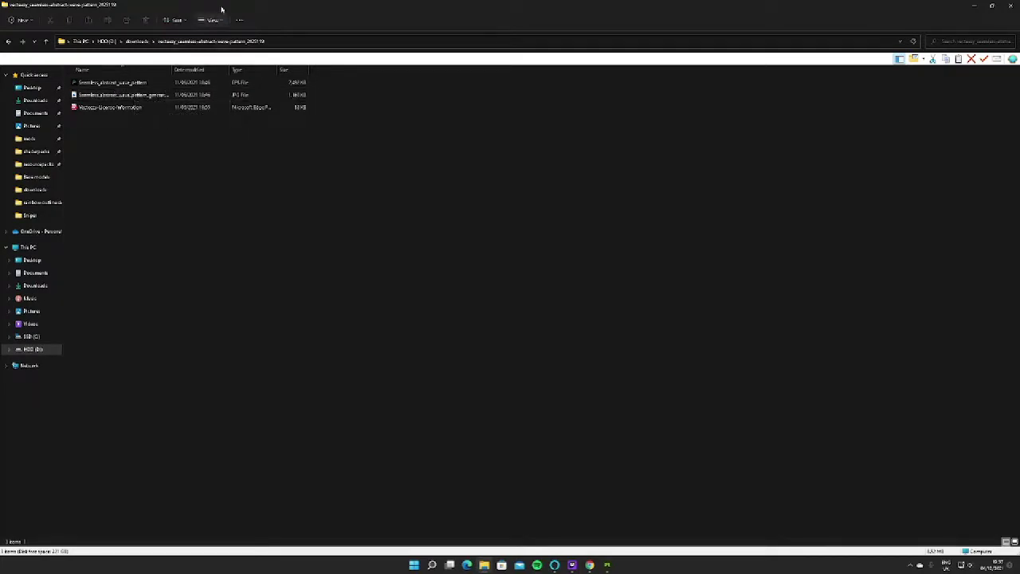
{"action": "left_click_drag", "start_coordinate": [222, 9], "coordinate": [0, 63]}
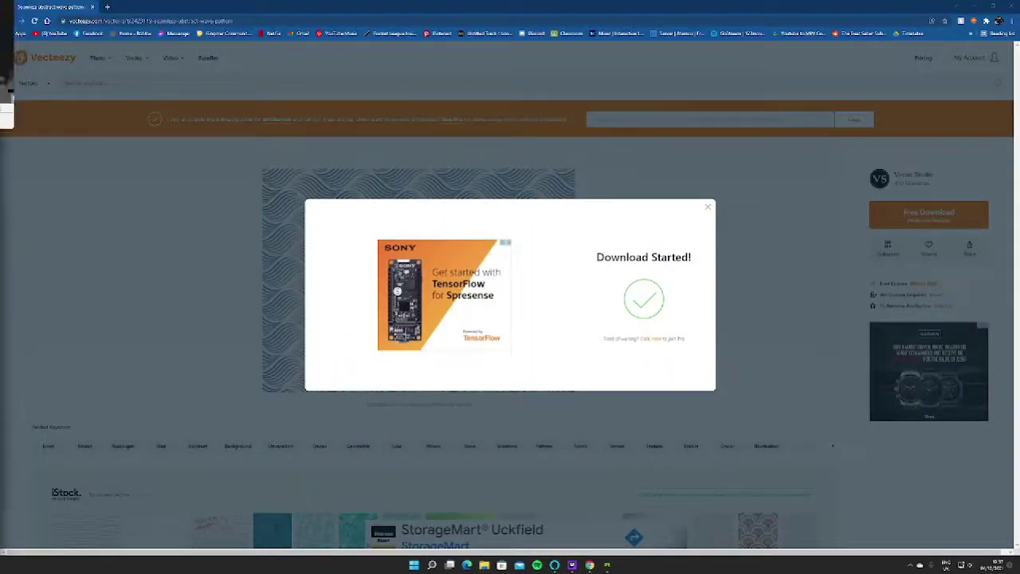
Switch to Substance 3D Painter and import the wave pattern JPG as a texture into the current session
{"action": "left_click", "coordinate": [606, 565]}
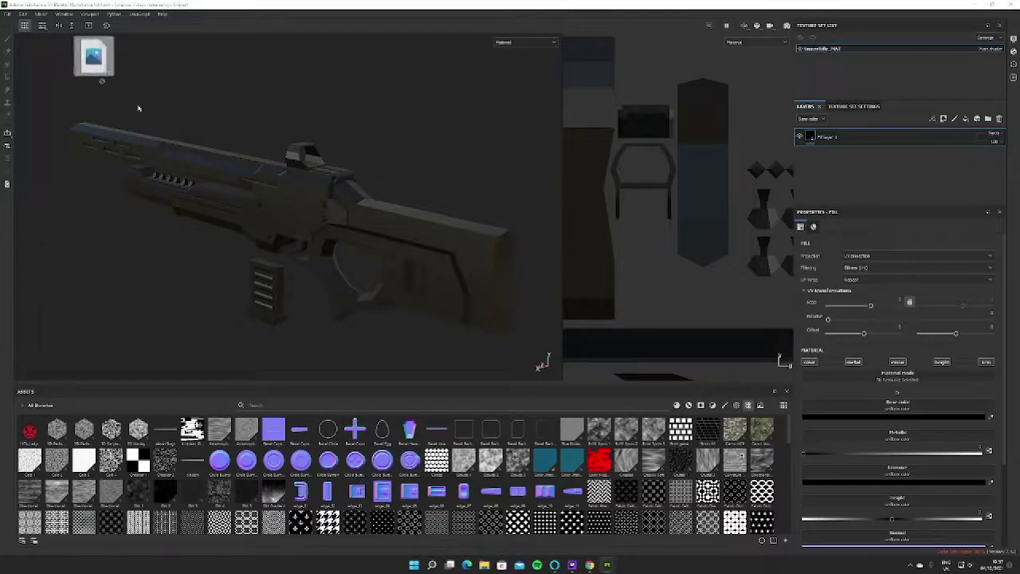
{"action": "mouse_move", "coordinate": [93, 53]}
{"action": "left_mouse_down"}
{"action": "mouse_move", "coordinate": [378, 178]}
{"action": "mouse_move", "coordinate": [476, 337]}
{"action": "mouse_move", "coordinate": [489, 465]}
{"action": "mouse_move", "coordinate": [505, 437]}
{"action": "mouse_move", "coordinate": [425, 431]}
{"action": "mouse_move", "coordinate": [582, 478]}
{"action": "mouse_move", "coordinate": [620, 456]}
{"action": "mouse_move", "coordinate": [405, 439]}
{"action": "mouse_move", "coordinate": [542, 456]}
{"action": "left_mouse_up"}
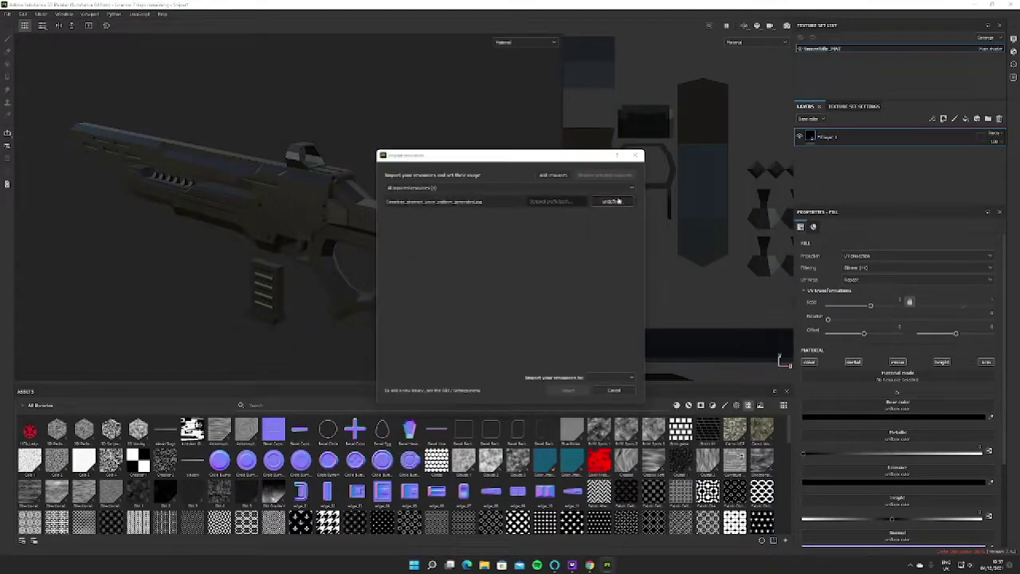
{"action": "left_click", "coordinate": [612, 202]}
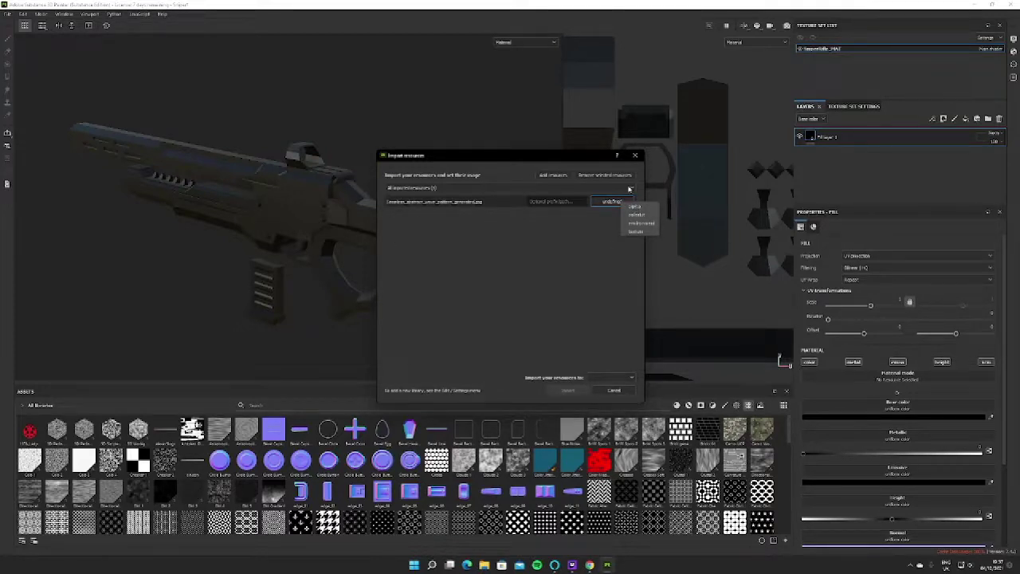
{"action": "left_click", "coordinate": [635, 232]}
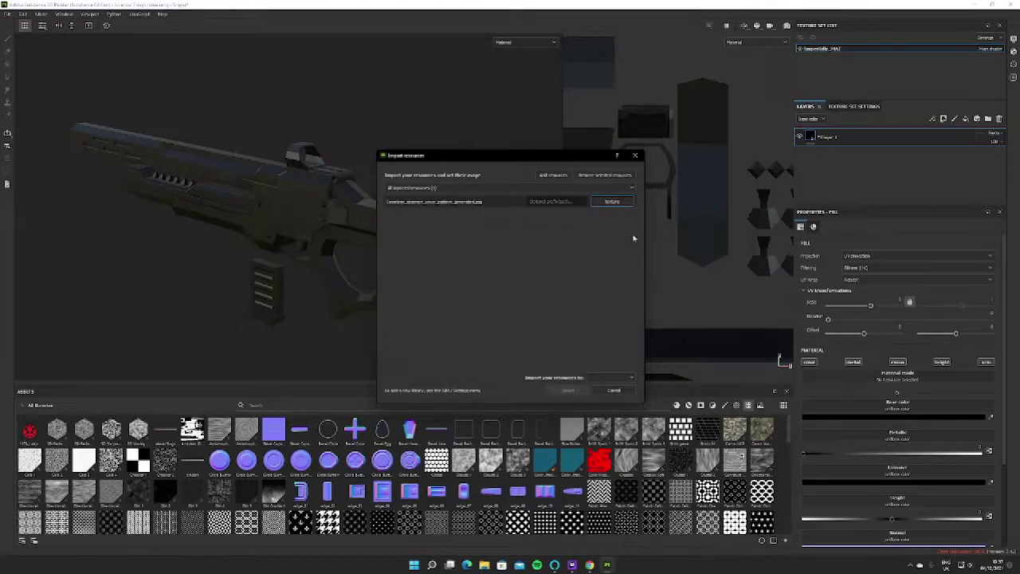
{"action": "left_click", "coordinate": [615, 376]}
{"action": "left_click", "coordinate": [615, 388]}
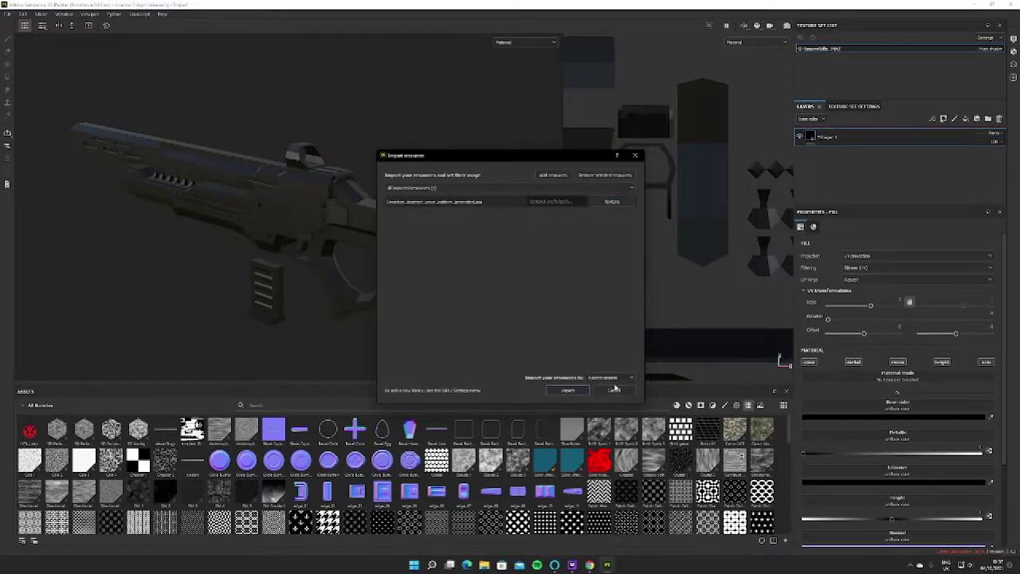
{"action": "left_click", "coordinate": [568, 390]}
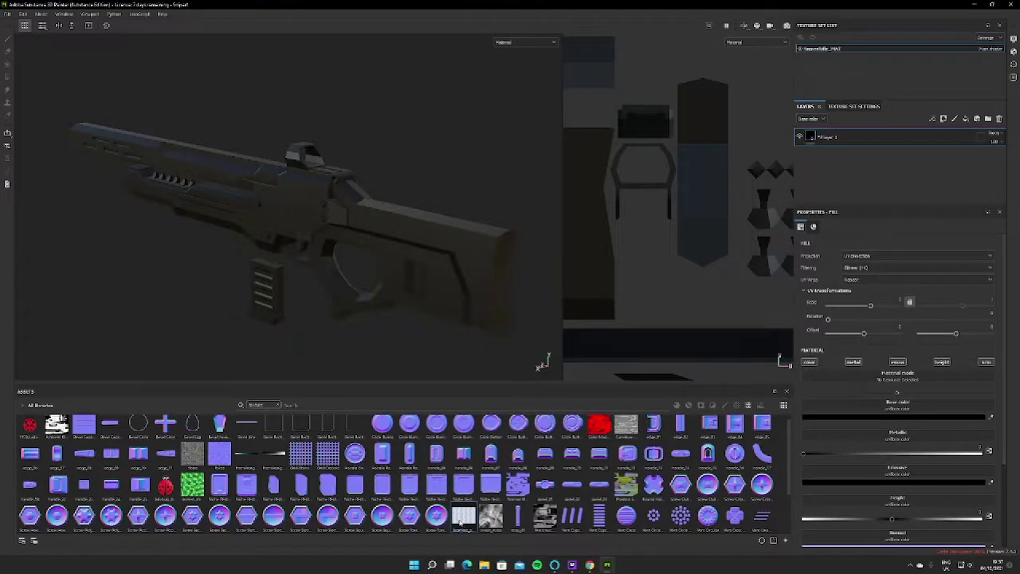
Apply the imported wave pattern texture to the fill layer's Base color and check it on the rifle
{"action": "left_click_drag", "start_coordinate": [464, 515], "coordinate": [854, 409]}
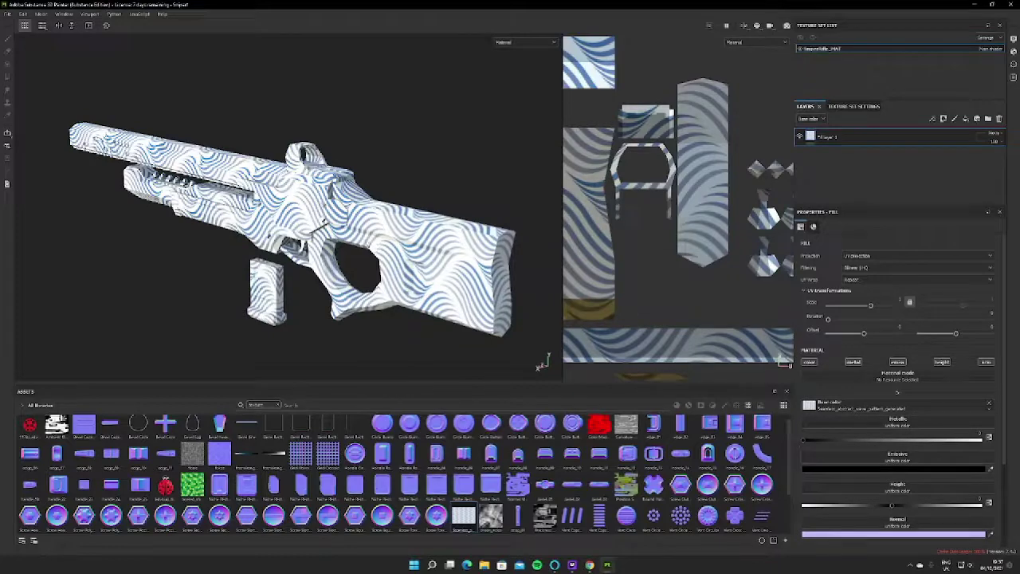
{"action": "scroll", "coordinate": [366, 243], "scroll_direction": "down", "scroll_amount": 3}
{"action": "left_click_drag", "start_coordinate": [367, 193], "coordinate": [332, 213], "text": "alt"}
{"action": "scroll", "coordinate": [329, 213], "scroll_direction": "up", "scroll_amount": 8}
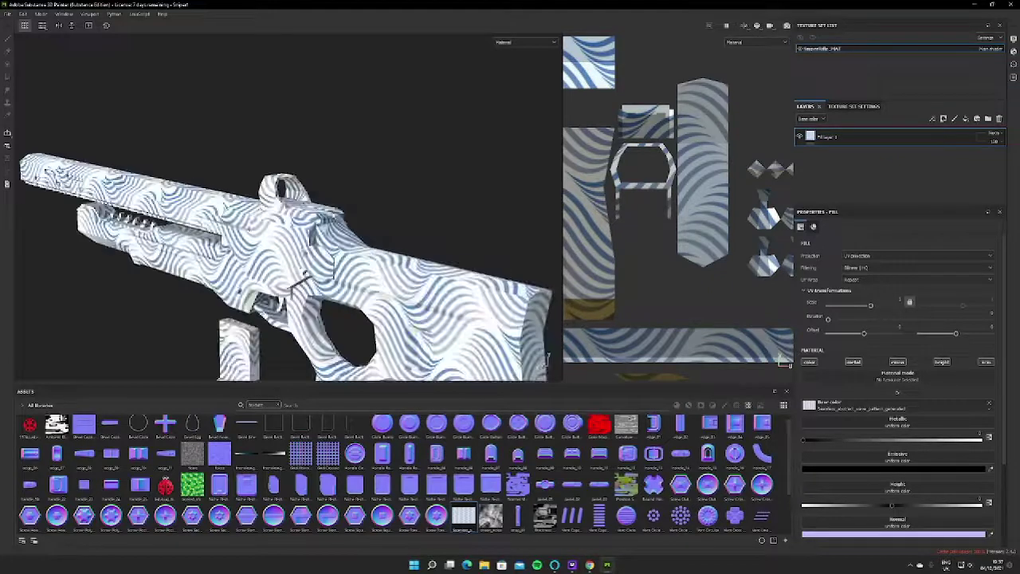
{"action": "scroll", "coordinate": [281, 272], "scroll_direction": "down", "scroll_amount": 3}
{"action": "scroll", "coordinate": [269, 277], "scroll_direction": "down", "scroll_amount": 6}
{"action": "scroll", "coordinate": [317, 232], "scroll_direction": "up", "scroll_amount": 4}
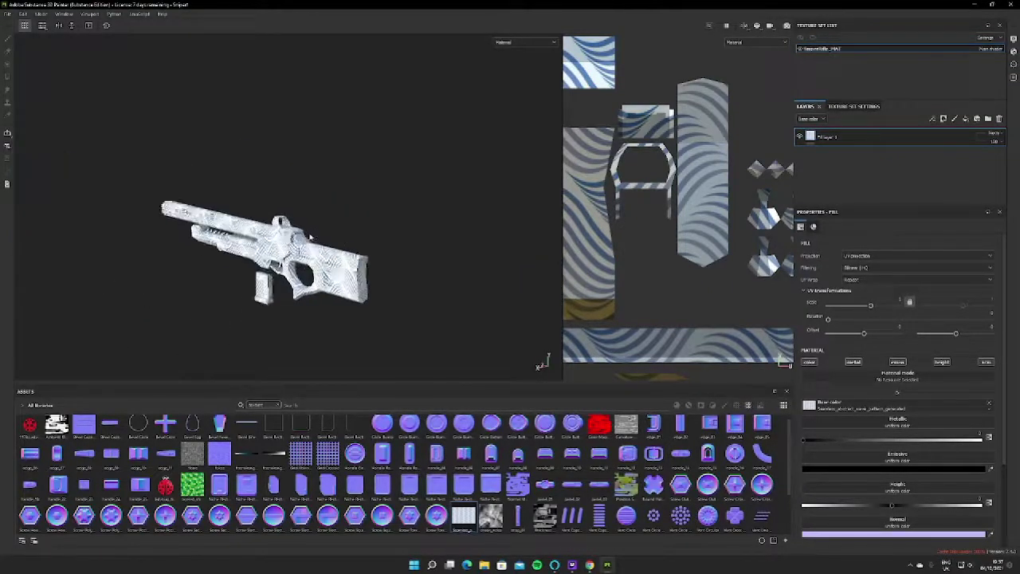
{"action": "middle_click_drag", "start_coordinate": [314, 234], "coordinate": [321, 196], "text": "alt"}
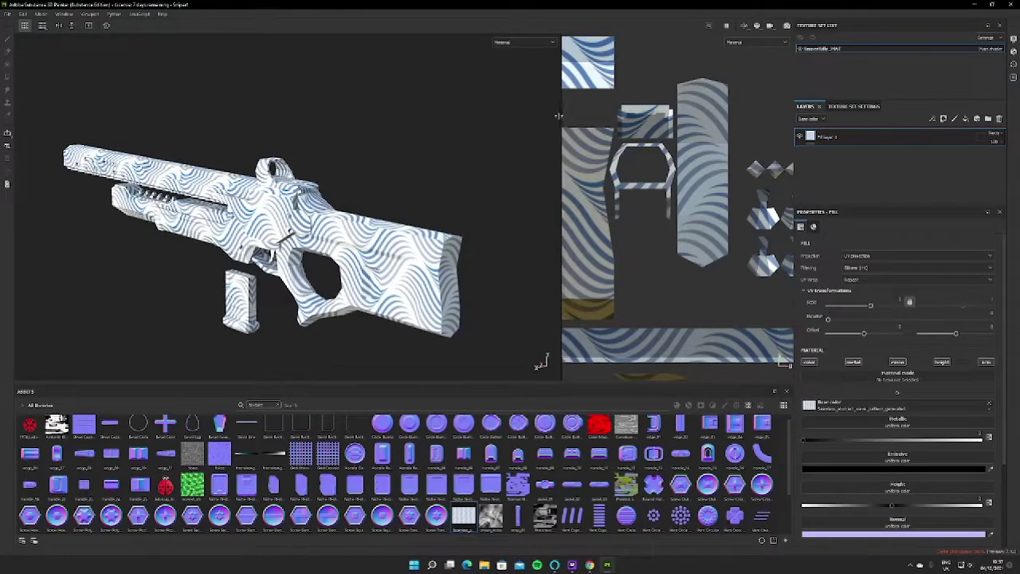
Enlarge the 2D UV view and scale the wave pattern down so it repeats more densely across the rifle
{"action": "left_click_drag", "start_coordinate": [564, 117], "coordinate": [207, 117]}
{"action": "scroll", "coordinate": [512, 248], "scroll_direction": "down", "scroll_amount": 5}
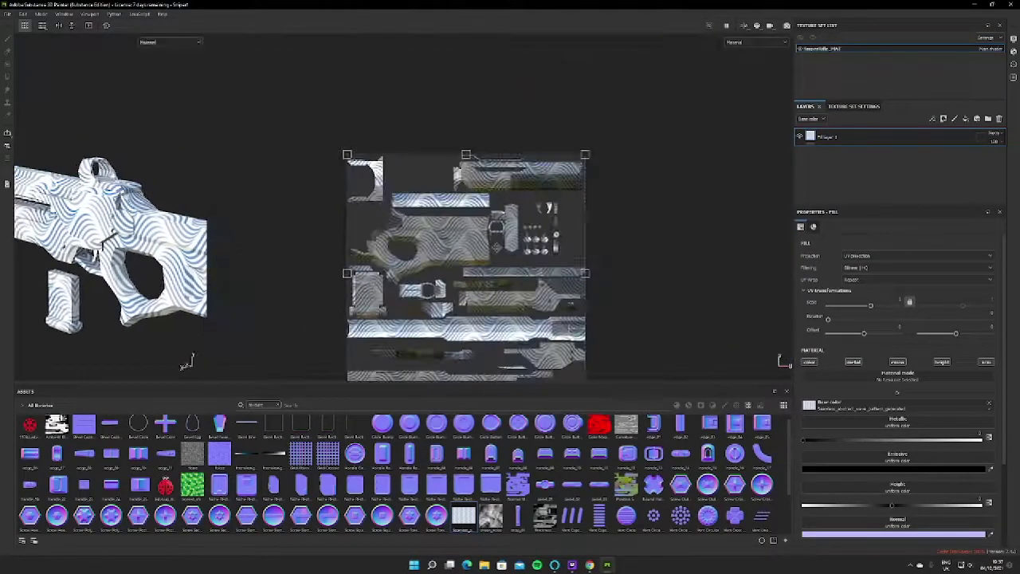
{"action": "middle_click_drag", "start_coordinate": [603, 223], "coordinate": [618, 188], "text": "alt"}
{"action": "left_click_drag", "start_coordinate": [498, 278], "coordinate": [493, 258]}
{"action": "left_click_drag", "start_coordinate": [586, 121], "coordinate": [469, 238]}
{"action": "left_click_drag", "start_coordinate": [873, 306], "coordinate": [877, 305]}
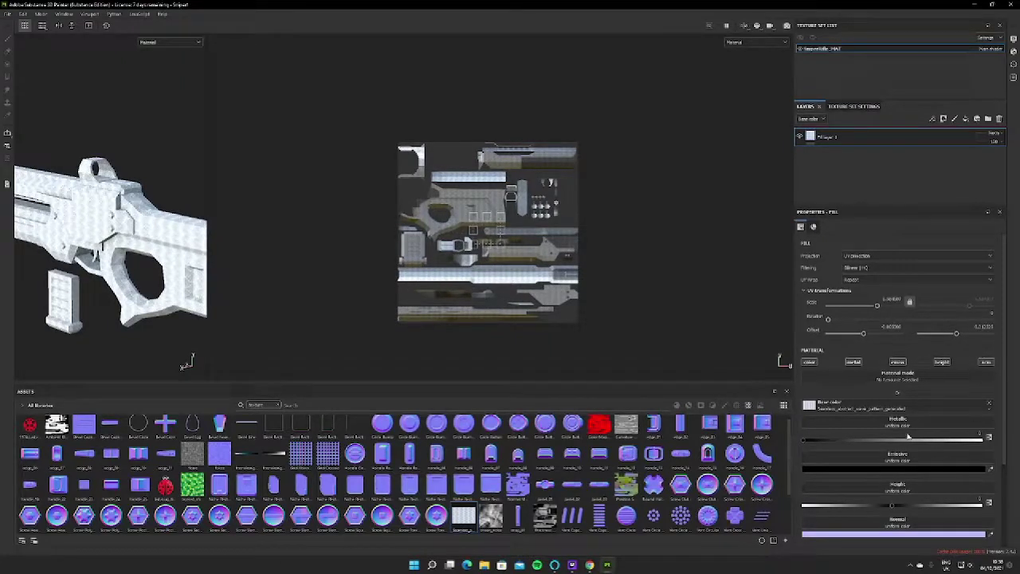
Try the UV Wrap option Repeat horizontally, shift the pattern slightly on the UV layout, and set UV Wrap back to Repeat
{"action": "left_click", "coordinate": [897, 280]}
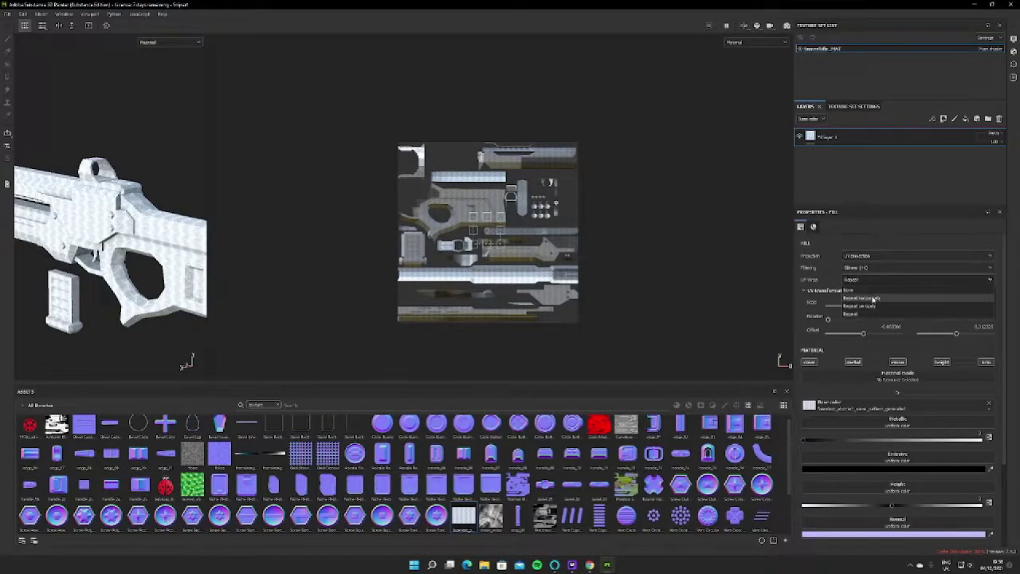
{"action": "left_click", "coordinate": [898, 298]}
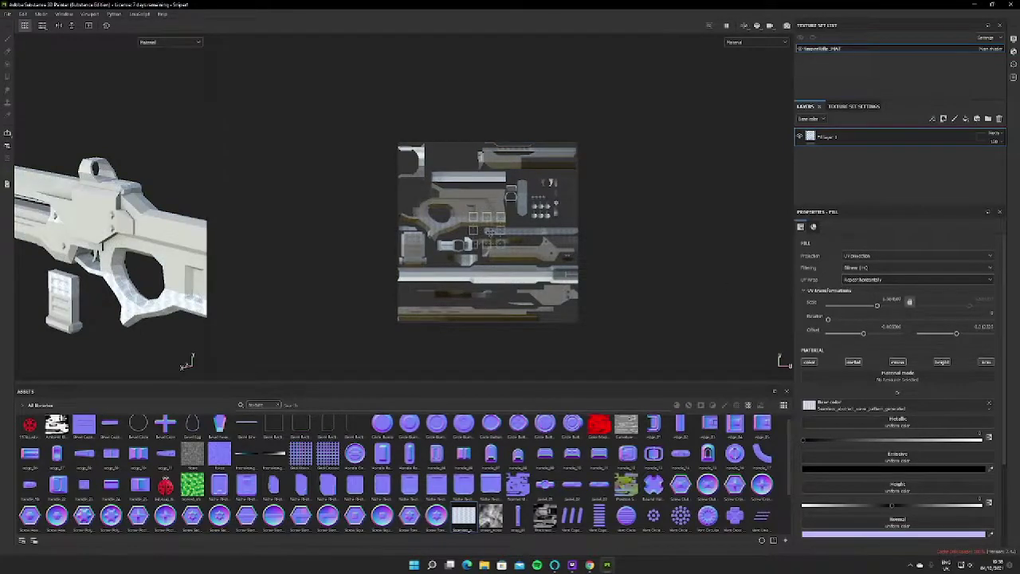
{"action": "mouse_move", "coordinate": [490, 232]}
{"action": "left_mouse_down"}
{"action": "mouse_move", "coordinate": [492, 208]}
{"action": "mouse_move", "coordinate": [450, 205]}
{"action": "mouse_move", "coordinate": [505, 232]}
{"action": "left_mouse_up"}
{"action": "left_click", "coordinate": [880, 280]}
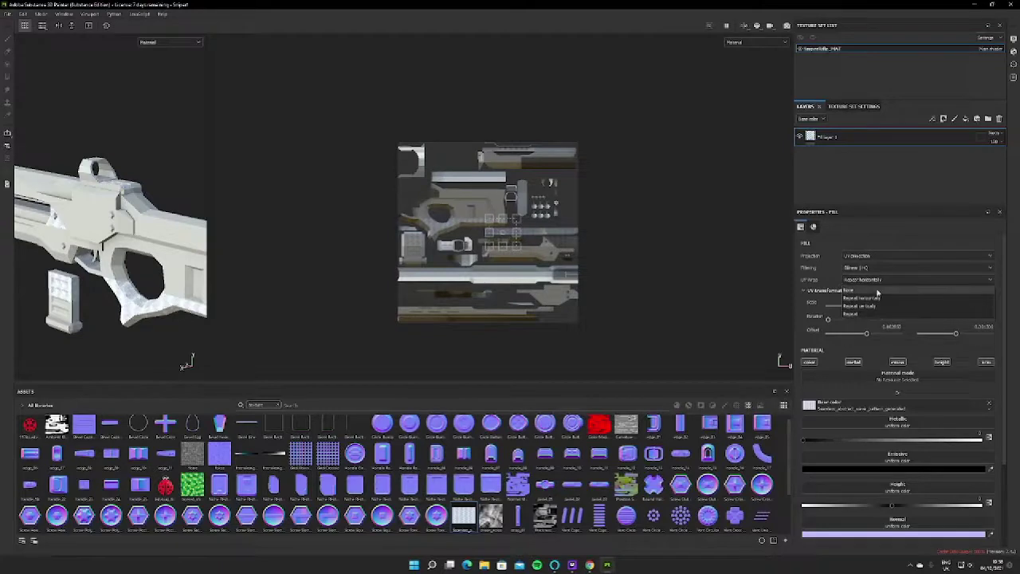
{"action": "left_click", "coordinate": [882, 286]}
{"action": "left_click", "coordinate": [881, 280]}
{"action": "left_click", "coordinate": [871, 316]}
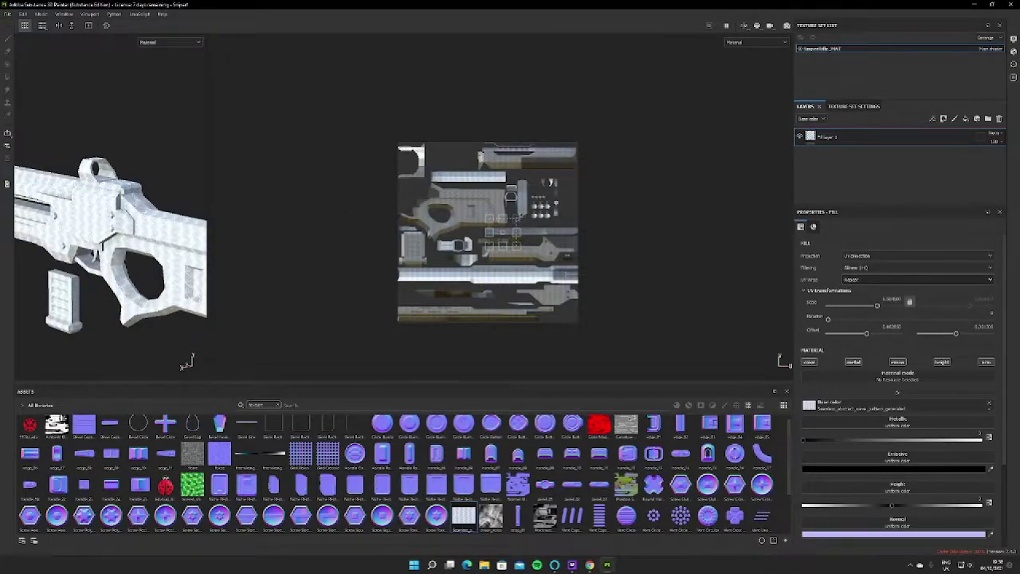
Scale the wave pattern up on the UV layout and enlarge the 3D view to check it on the rifle
{"action": "mouse_move", "coordinate": [518, 218]}
{"action": "left_mouse_down"}
{"action": "mouse_move", "coordinate": [584, 153]}
{"action": "mouse_move", "coordinate": [511, 225]}
{"action": "left_mouse_up"}
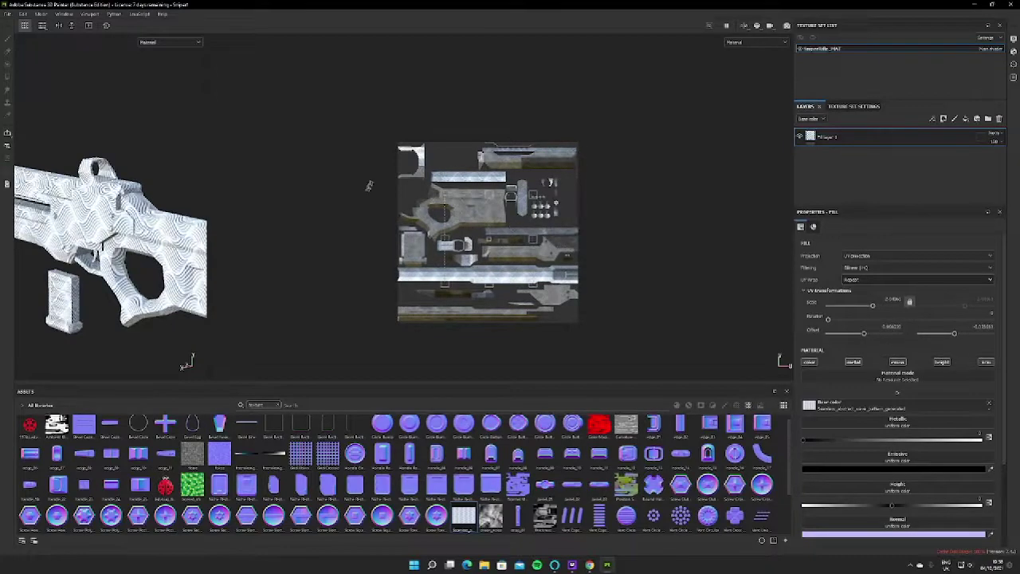
{"action": "left_click_drag", "start_coordinate": [207, 177], "coordinate": [731, 179]}
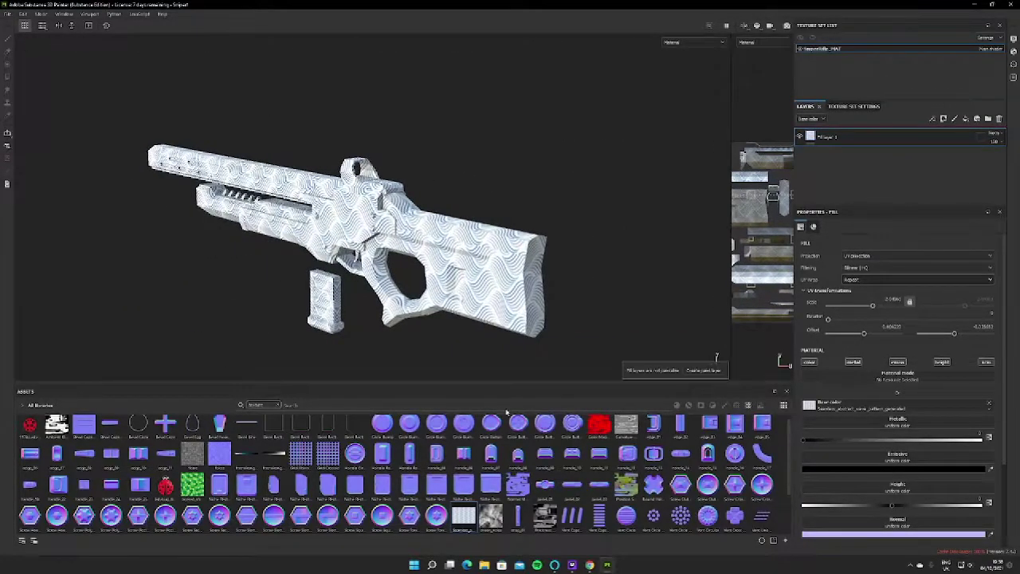
{"action": "scroll", "coordinate": [616, 480], "scroll_direction": "down", "scroll_amount": 3}
{"action": "scroll", "coordinate": [615, 476], "scroll_direction": "up", "scroll_amount": 3}
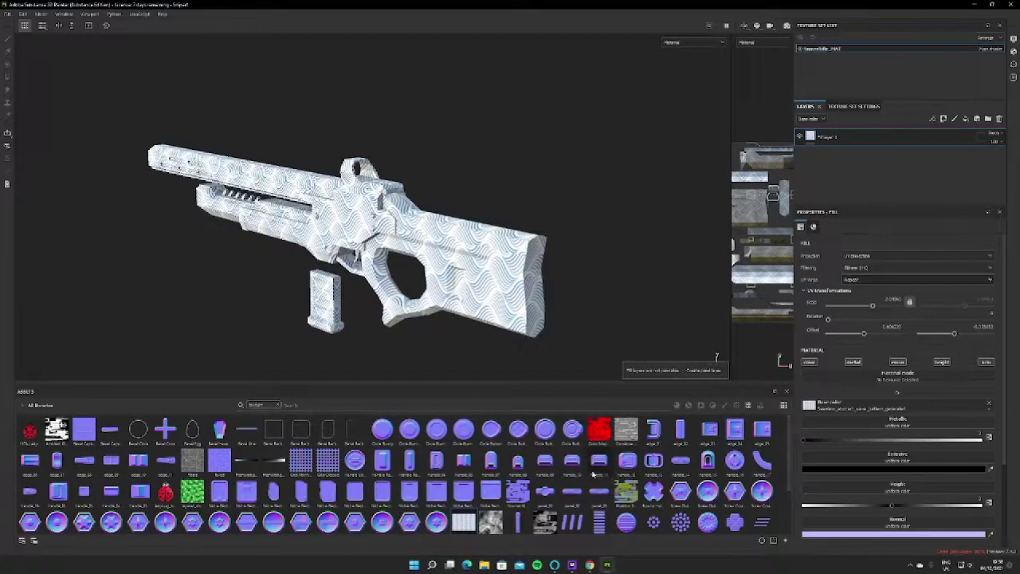
{"action": "scroll", "coordinate": [593, 472], "scroll_direction": "down", "scroll_amount": 3}
{"action": "scroll", "coordinate": [574, 468], "scroll_direction": "up", "scroll_amount": 3}
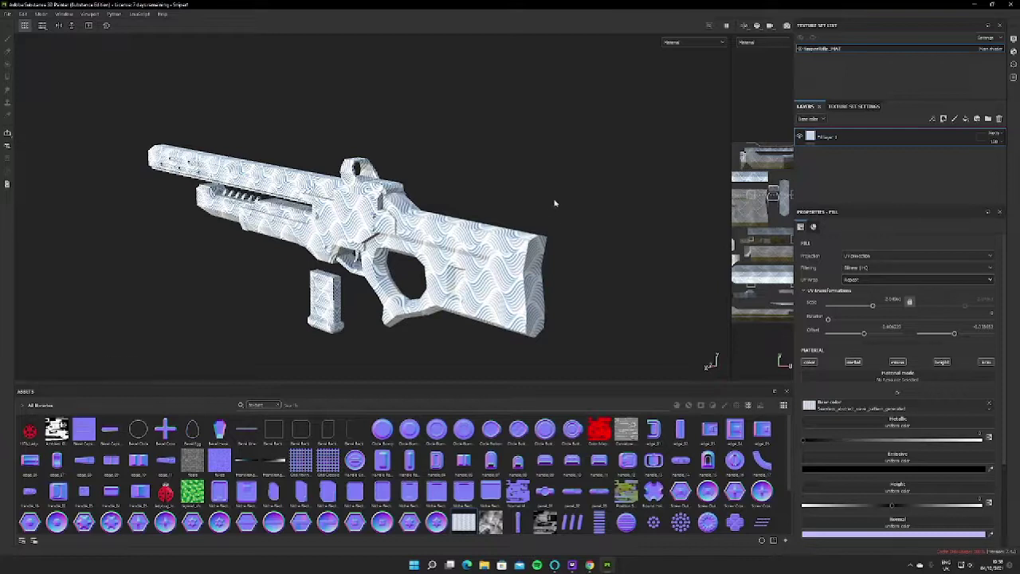
{"action": "middle_click_drag", "start_coordinate": [554, 213], "coordinate": [556, 194], "text": "alt"}
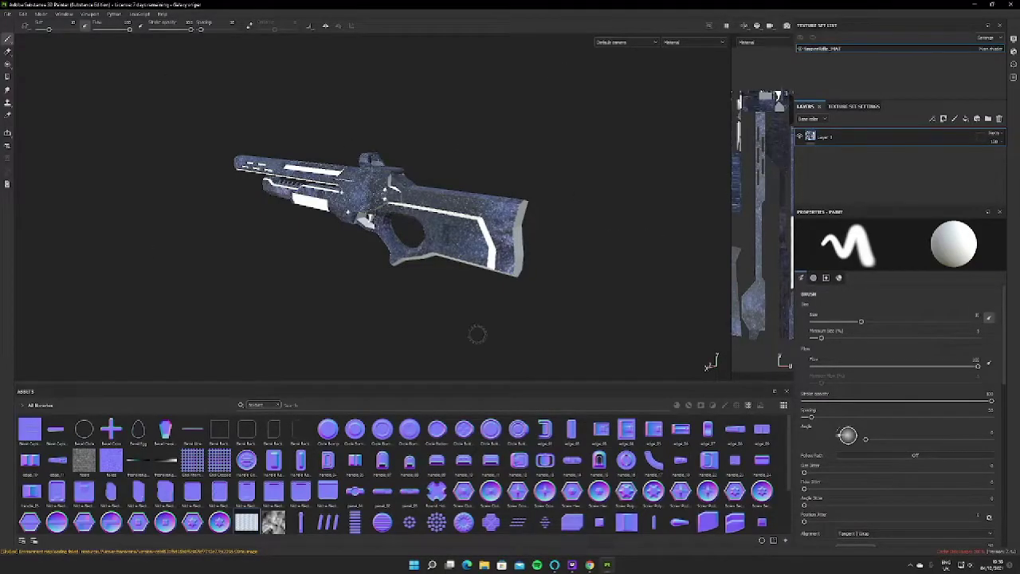
Inspect the finished Galaxy sniper skin up close and from the side, and show the 3D and 2D views evenly side by side
{"action": "scroll", "coordinate": [438, 181], "scroll_direction": "up", "scroll_amount": 6}
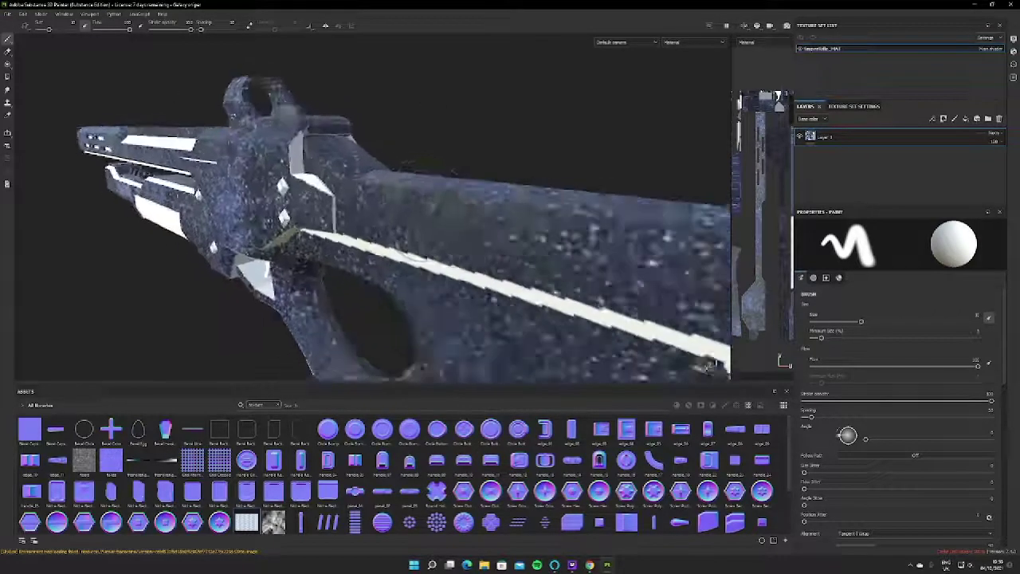
{"action": "scroll", "coordinate": [710, 365], "scroll_direction": "down", "scroll_amount": 5}
{"action": "middle_click_drag", "start_coordinate": [368, 231], "coordinate": [367, 206], "text": "alt"}
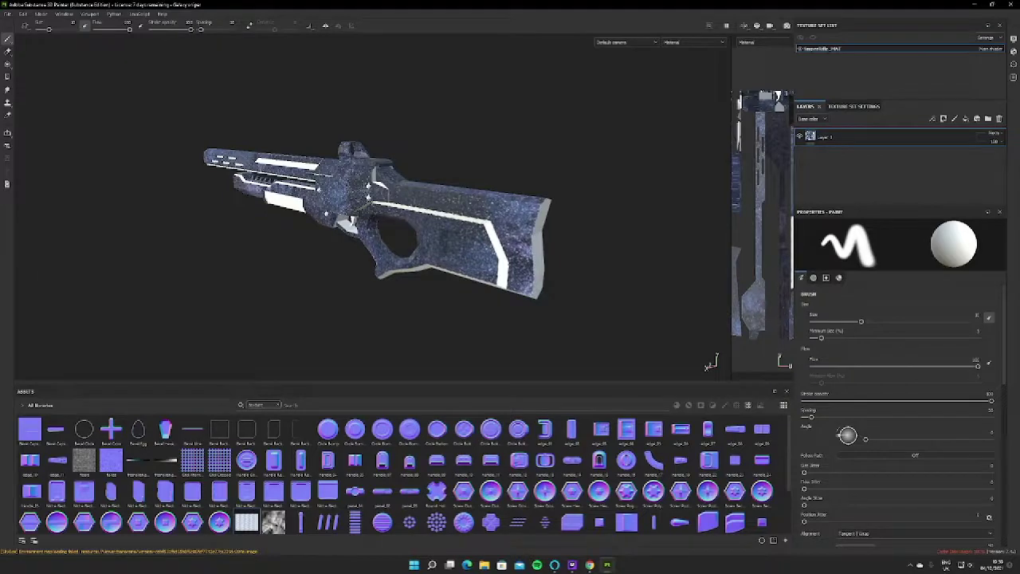
{"action": "mouse_move", "coordinate": [438, 175]}
{"action": "left_mouse_down", "text": "alt"}
{"action": "mouse_move", "coordinate": [443, 184]}
{"action": "mouse_move", "coordinate": [565, 154]}
{"action": "mouse_move", "coordinate": [585, 96]}
{"action": "mouse_move", "coordinate": [515, 58]}
{"action": "mouse_move", "coordinate": [353, 163]}
{"action": "mouse_move", "coordinate": [204, 180]}
{"action": "mouse_move", "coordinate": [376, 137]}
{"action": "mouse_move", "coordinate": [467, 171]}
{"action": "mouse_move", "coordinate": [330, 303]}
{"action": "left_mouse_up", "text": "alt"}
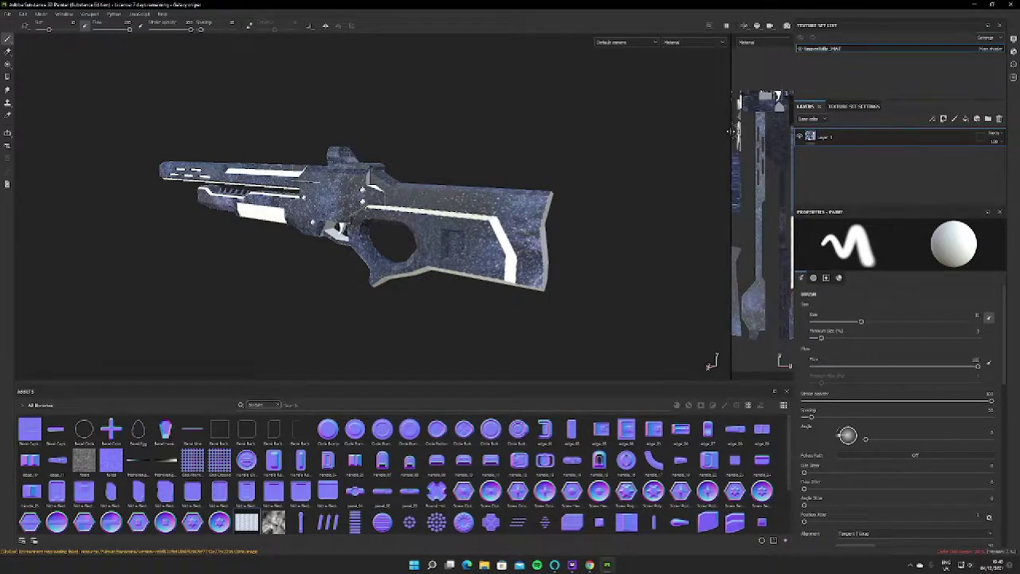
{"action": "key", "text": "F1"}
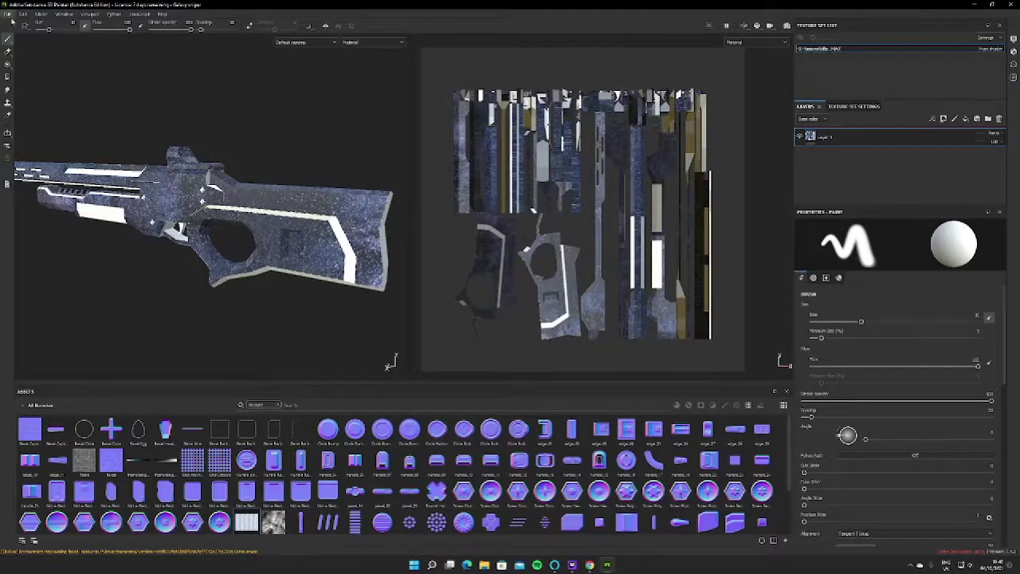
Open the texture export settings and set the output directory to the New skins folder on the HDD drive
{"action": "left_click", "coordinate": [10, 15]}
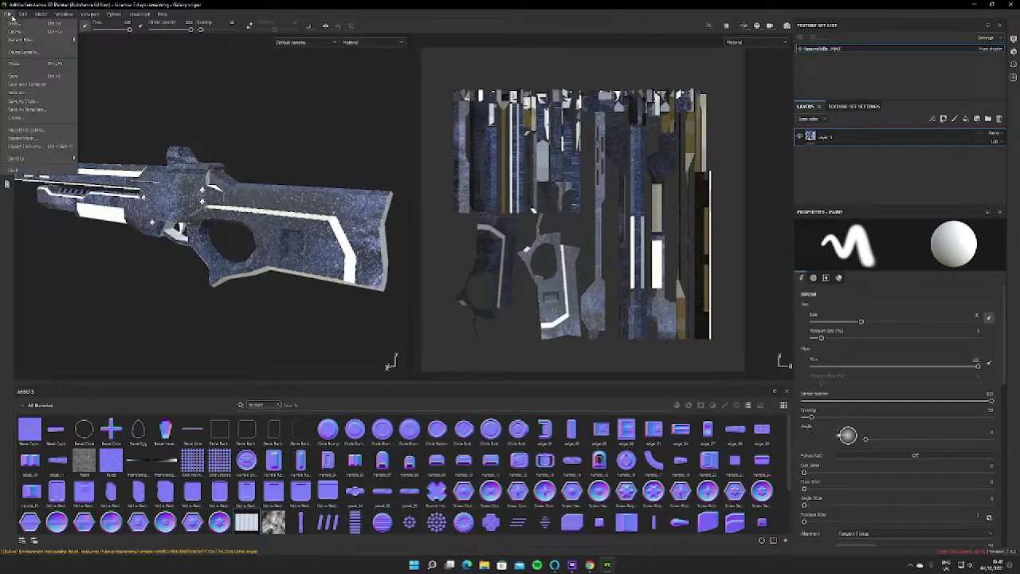
{"action": "left_click", "coordinate": [10, 15]}
{"action": "left_click", "coordinate": [10, 15]}
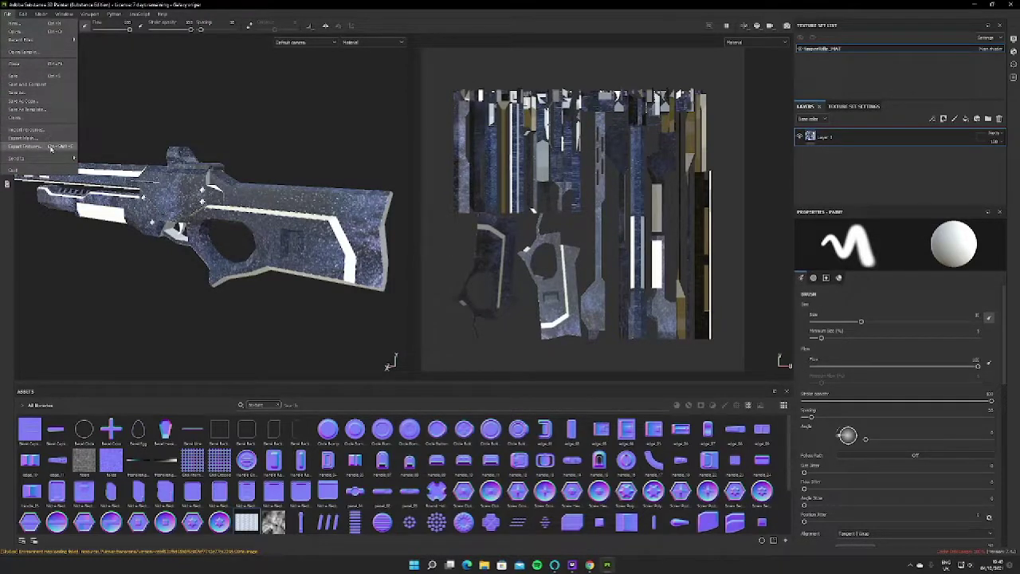
{"action": "left_click", "coordinate": [46, 150]}
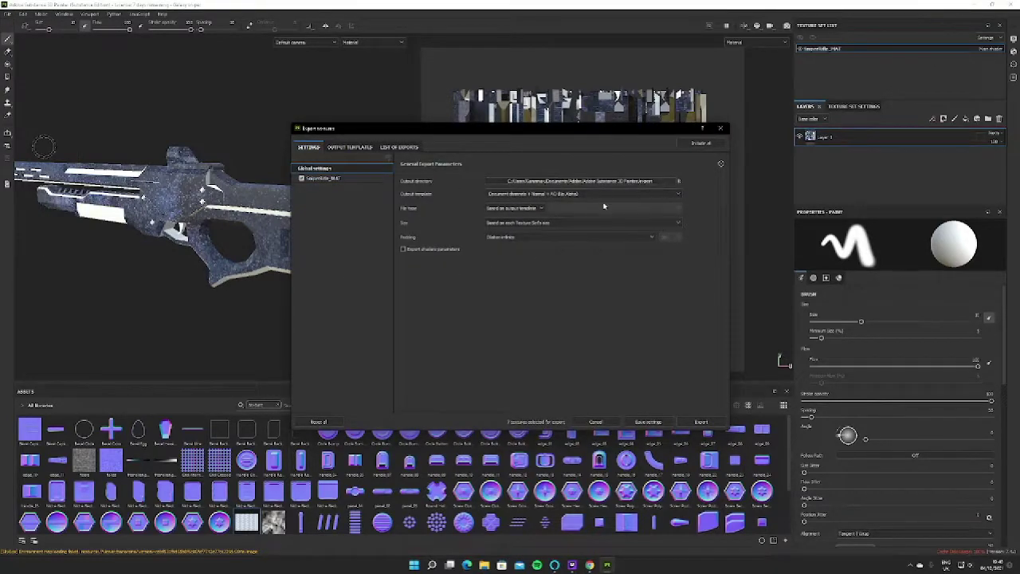
{"action": "left_click", "coordinate": [576, 181]}
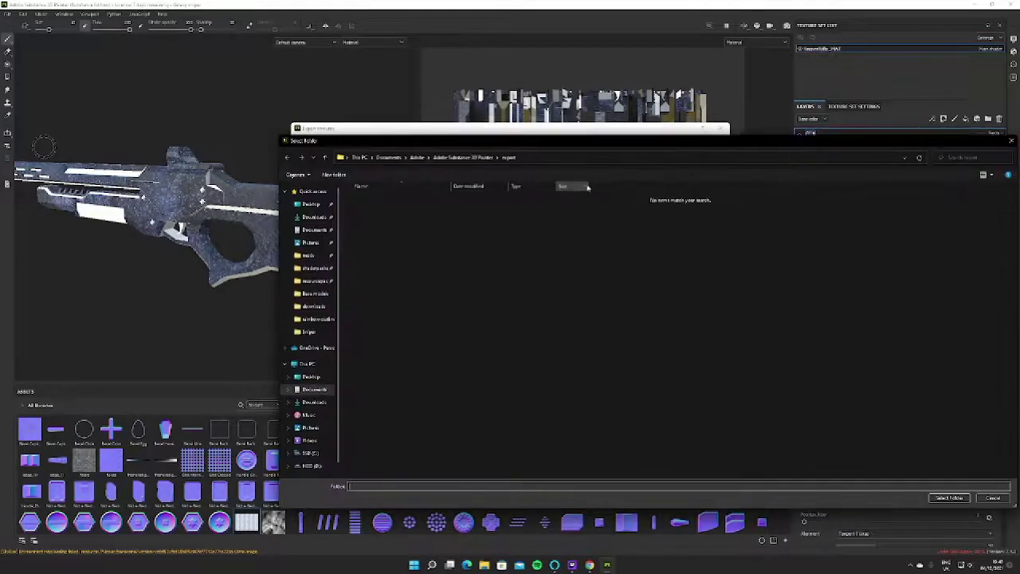
{"action": "left_click", "coordinate": [317, 304]}
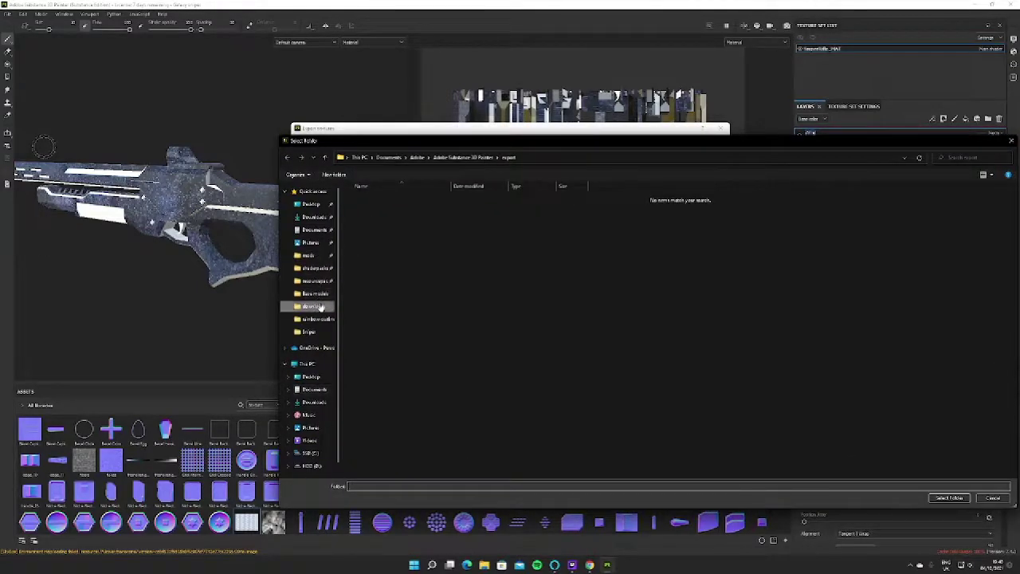
{"action": "left_click", "coordinate": [310, 331]}
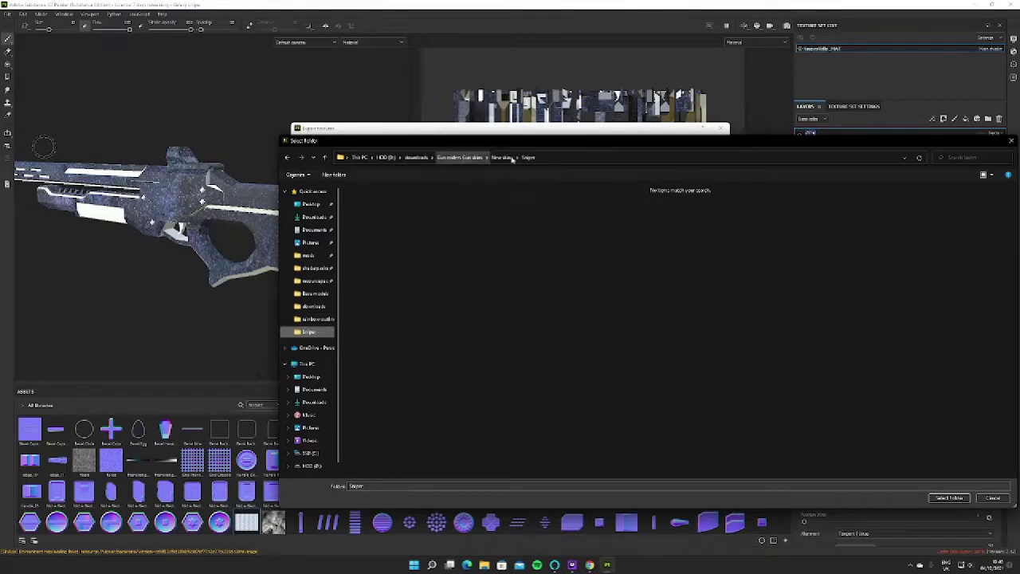
{"action": "left_click", "coordinate": [510, 158]}
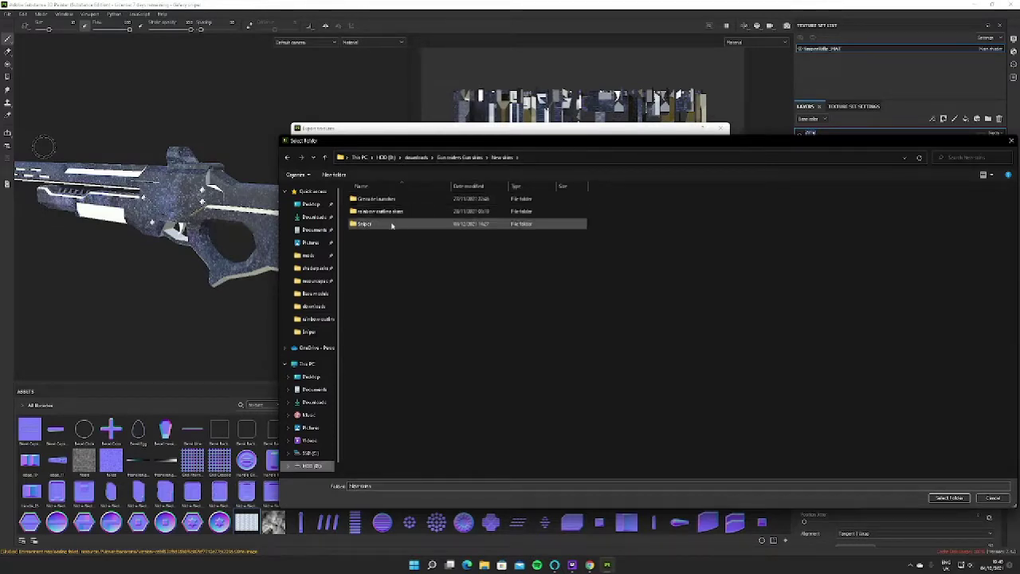
{"action": "left_click", "coordinate": [949, 498]}
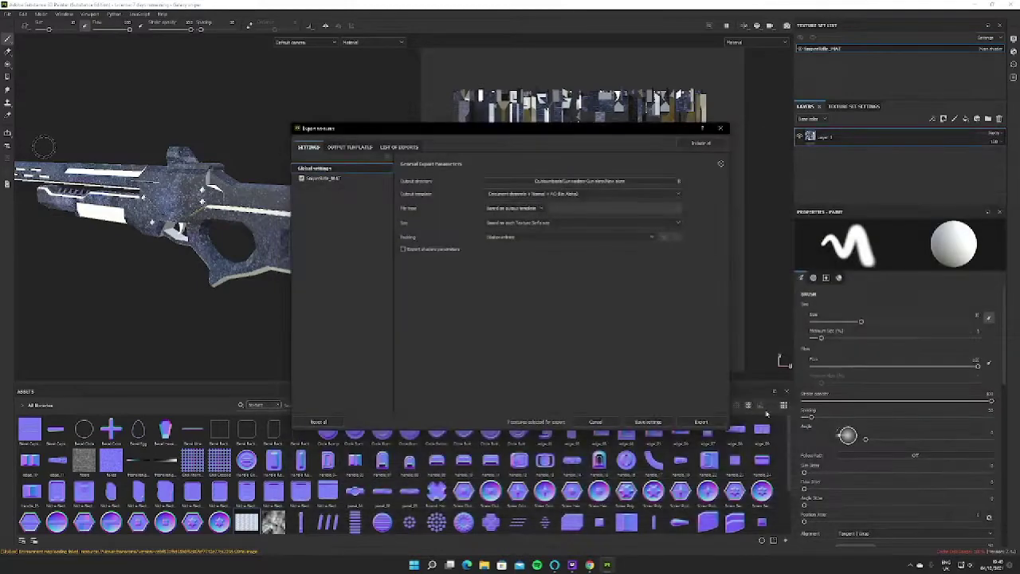
Set the export's output template to 2D View
{"action": "left_click", "coordinate": [569, 195]}
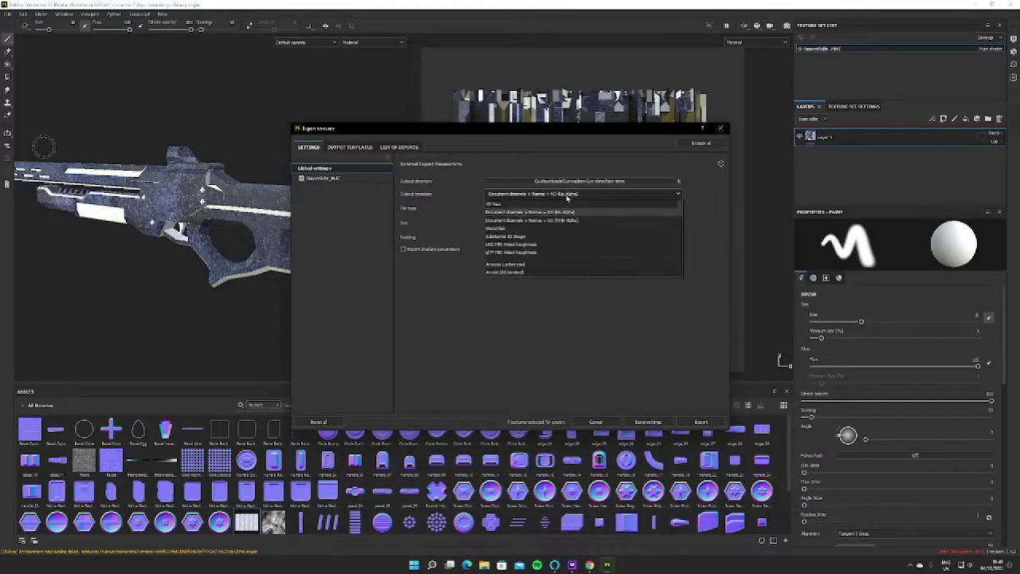
{"action": "left_click", "coordinate": [539, 198]}
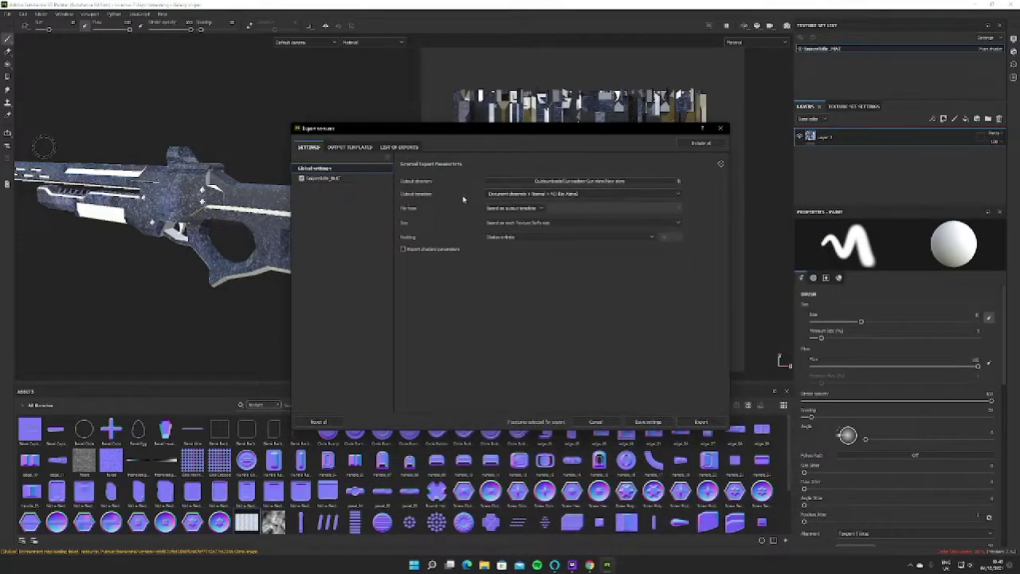
{"action": "left_click", "coordinate": [571, 195]}
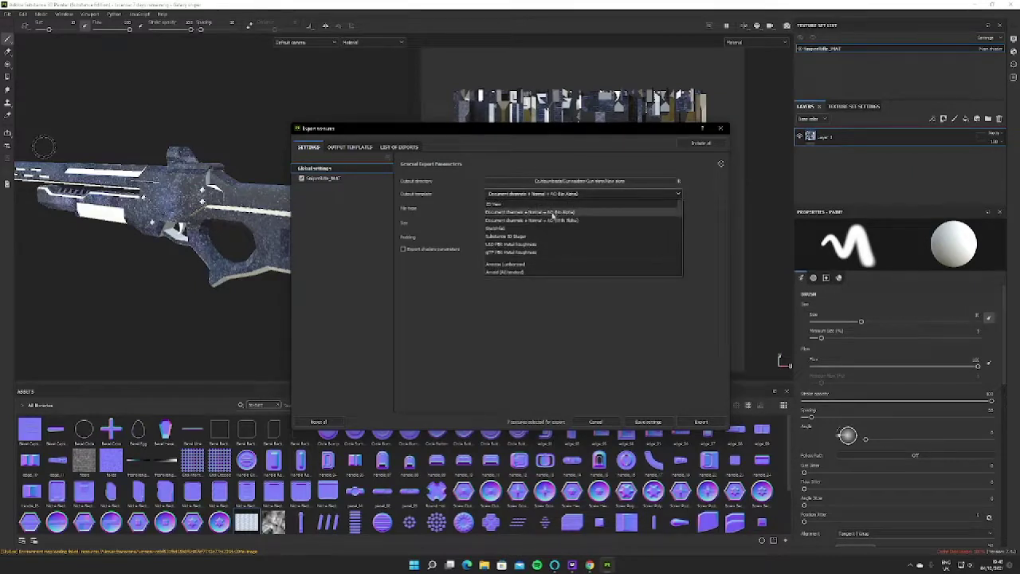
{"action": "left_click", "coordinate": [553, 212]}
{"action": "left_click", "coordinate": [579, 193]}
{"action": "left_click", "coordinate": [505, 204]}
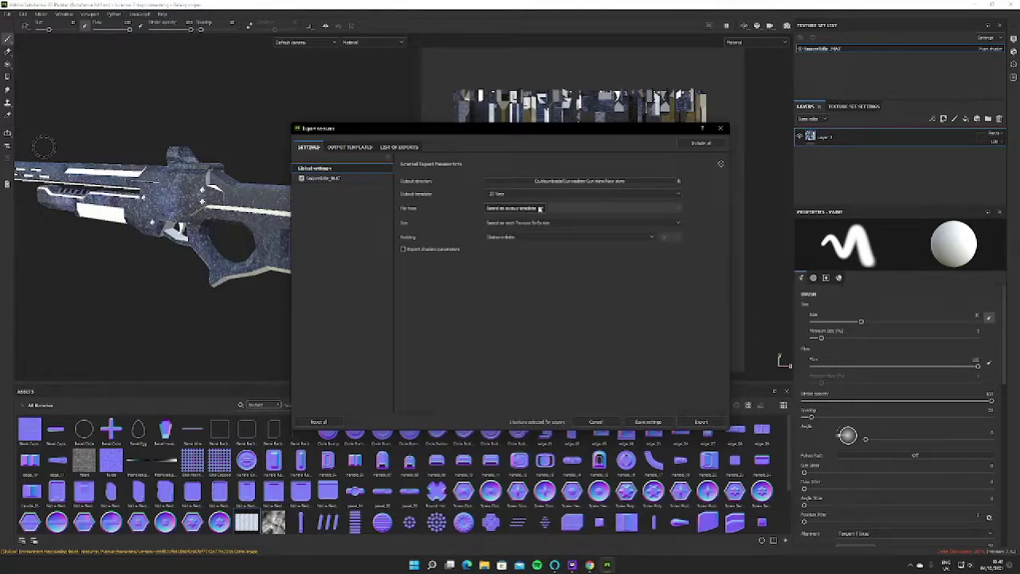
Set the export file type to png with 16 bits, export the rifle texture and close the export window
{"action": "left_click", "coordinate": [540, 209]}
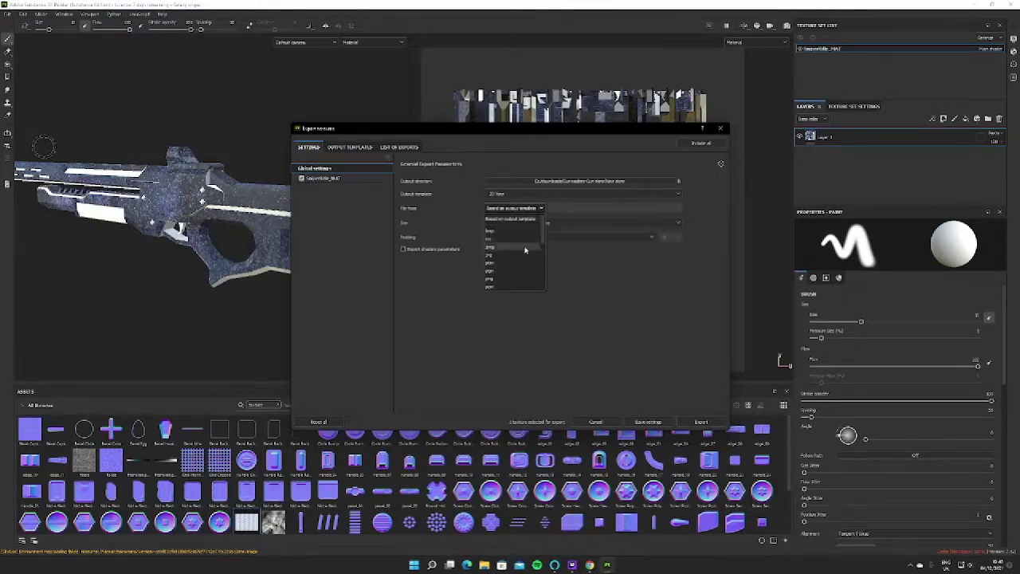
{"action": "left_click", "coordinate": [504, 217]}
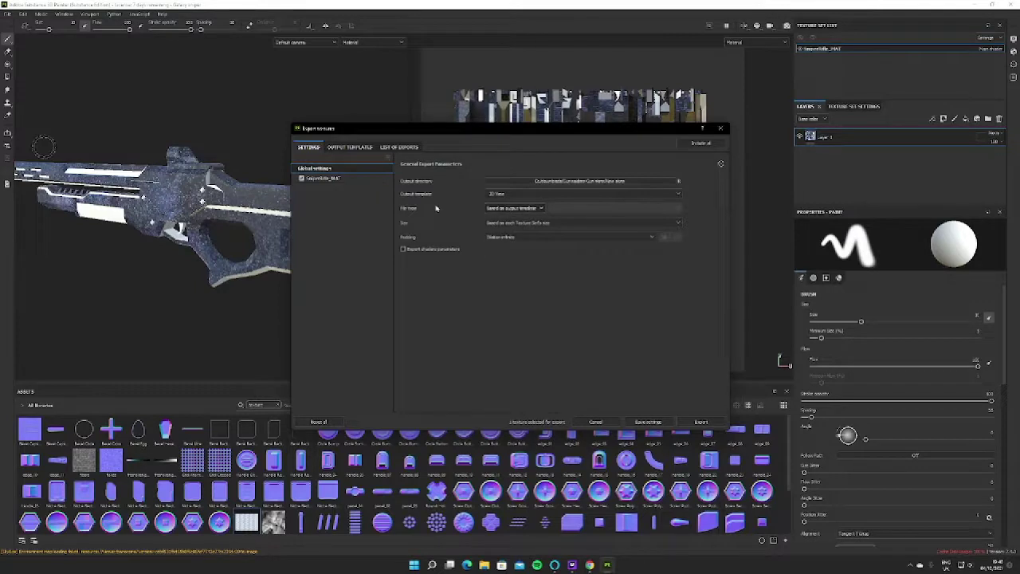
{"action": "left_click", "coordinate": [540, 208]}
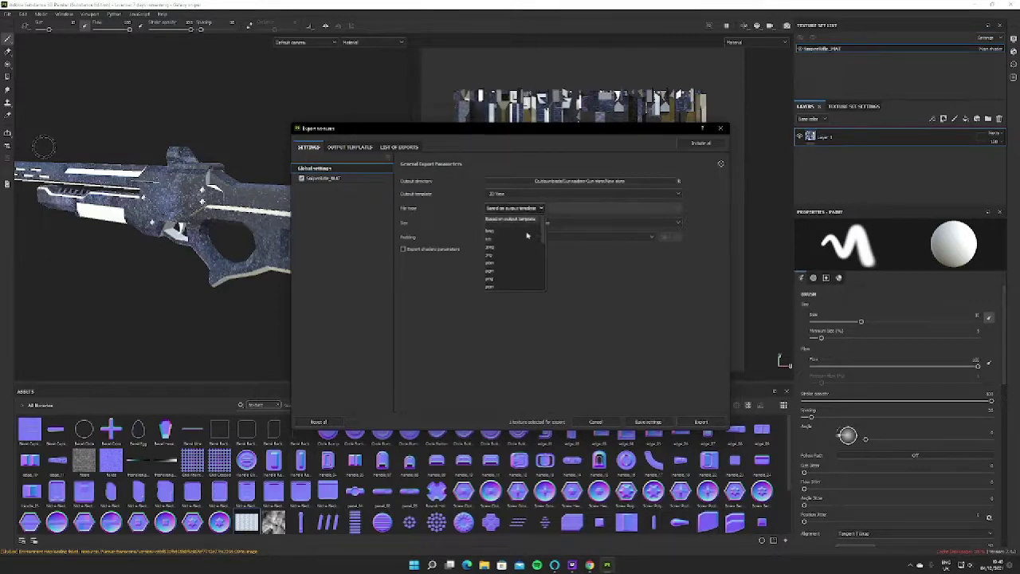
{"action": "left_click", "coordinate": [511, 280]}
{"action": "left_click", "coordinate": [572, 210]}
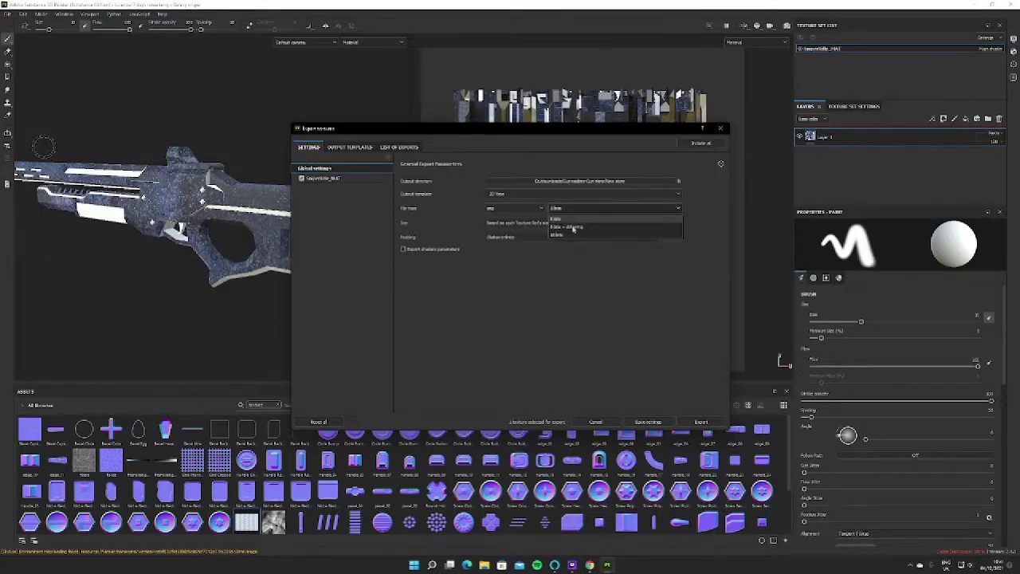
{"action": "left_click", "coordinate": [568, 237]}
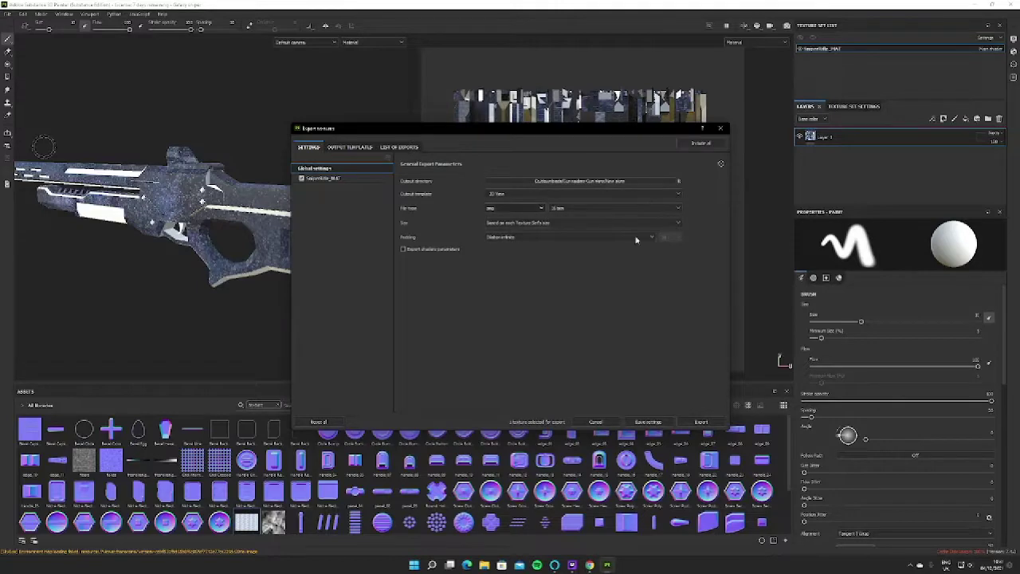
{"action": "left_click", "coordinate": [699, 423]}
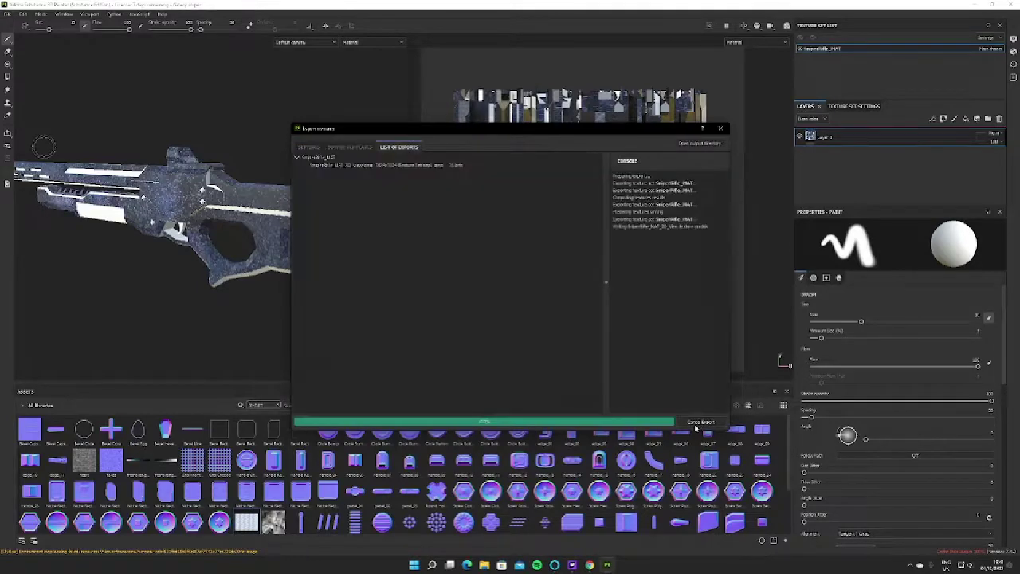
{"action": "left_click", "coordinate": [721, 129]}
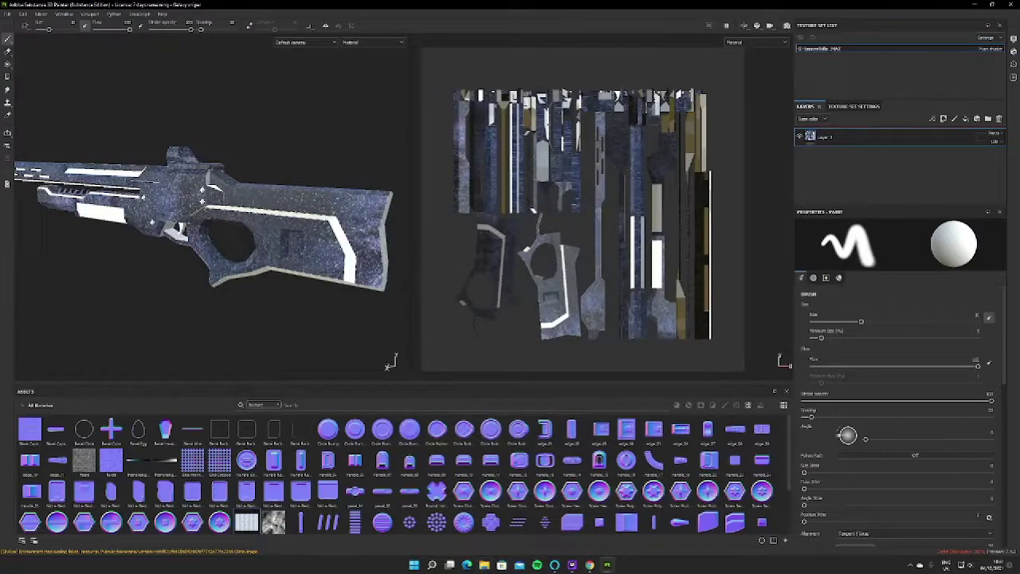
Switch to File Explorer and open the New skins folder containing the exported rifle texture
{"action": "left_click_drag", "start_coordinate": [2, 191], "coordinate": [408, 5]}
{"action": "left_click", "coordinate": [138, 41]}
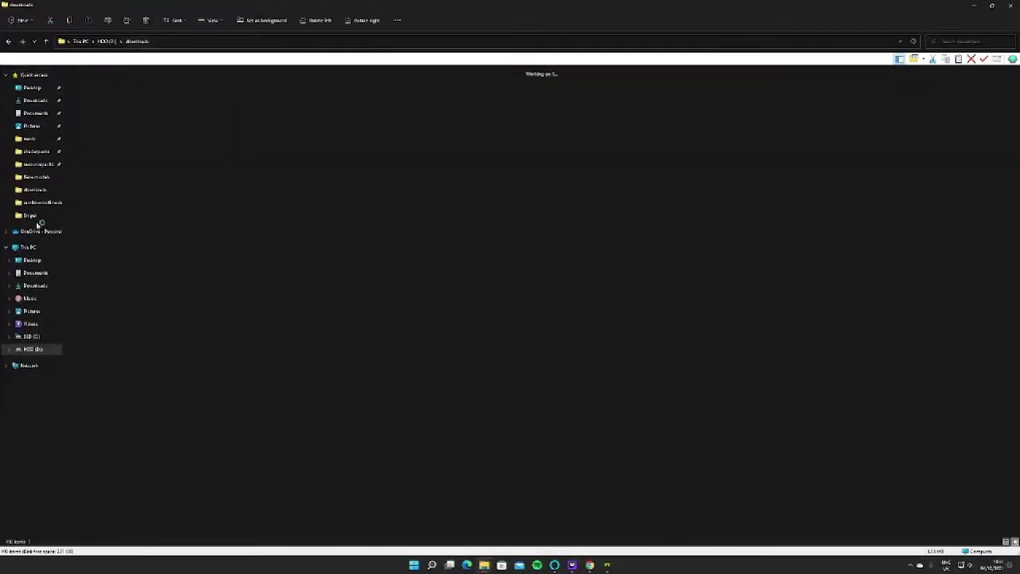
{"action": "left_click", "coordinate": [31, 215]}
{"action": "left_click", "coordinate": [222, 41]}
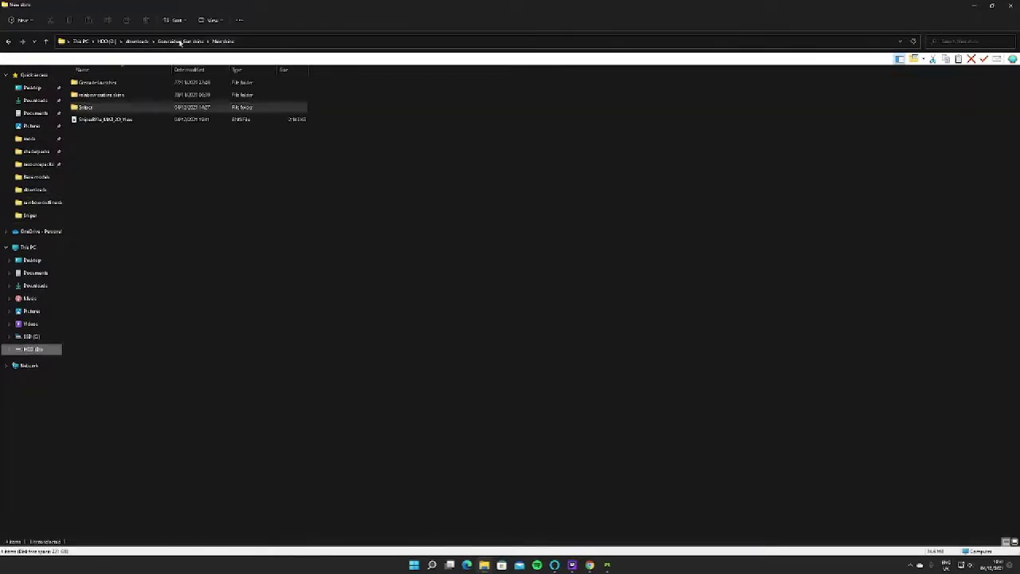
{"action": "left_click", "coordinate": [180, 41]}
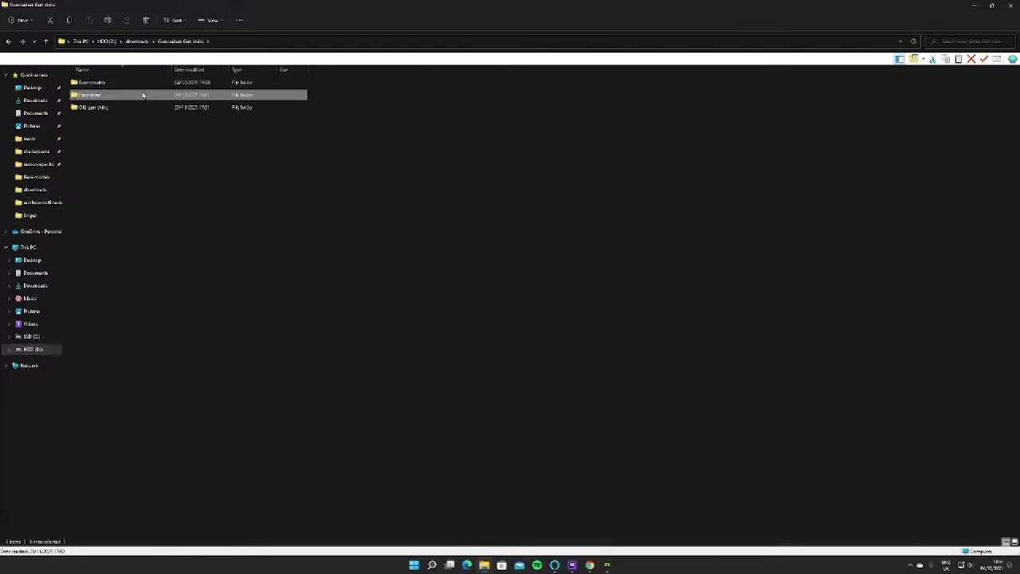
{"action": "double_click", "coordinate": [142, 95]}
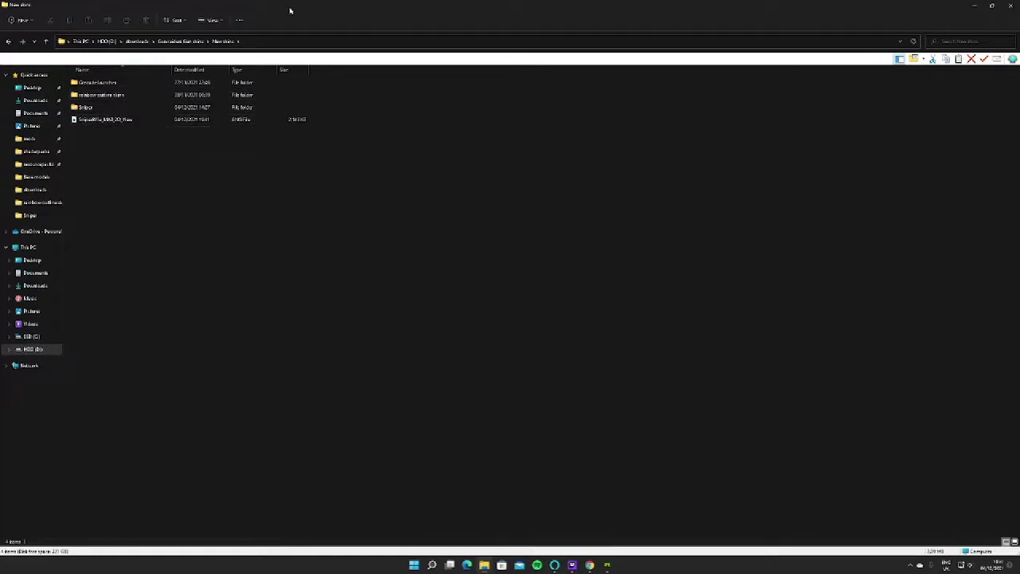
Snap File Explorer and Discord side by side and open the Gun Raiders server's weapon-skins-submission channel
{"action": "mouse_move", "coordinate": [290, 11]}
{"action": "left_mouse_down"}
{"action": "mouse_move", "coordinate": [0, 37]}
{"action": "mouse_move", "coordinate": [0, 0]}
{"action": "mouse_move", "coordinate": [224, 85]}
{"action": "mouse_move", "coordinate": [285, 22]}
{"action": "left_mouse_up"}
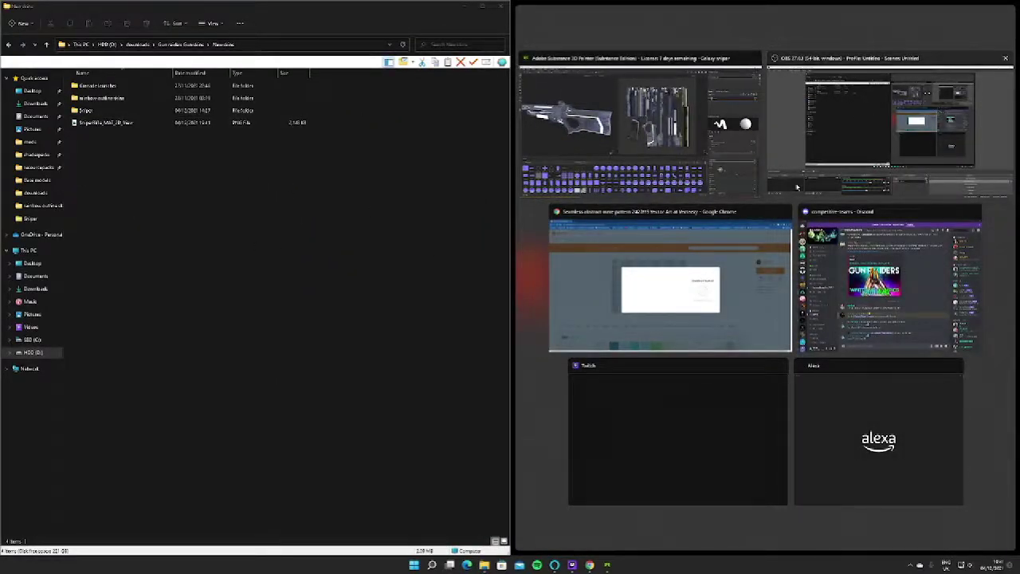
{"action": "left_click", "coordinate": [840, 269]}
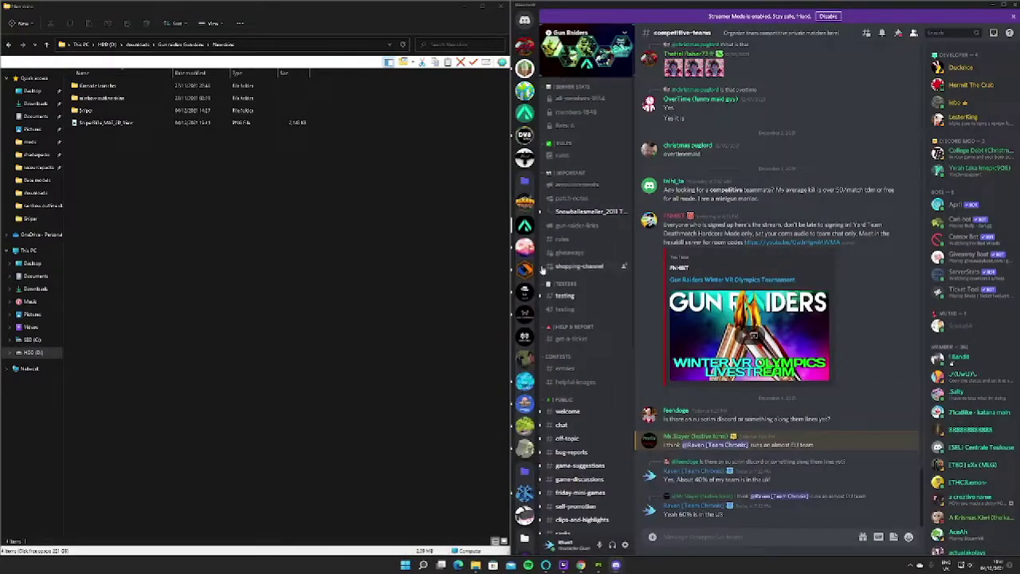
{"action": "scroll", "coordinate": [594, 367], "scroll_direction": "down", "scroll_amount": 5}
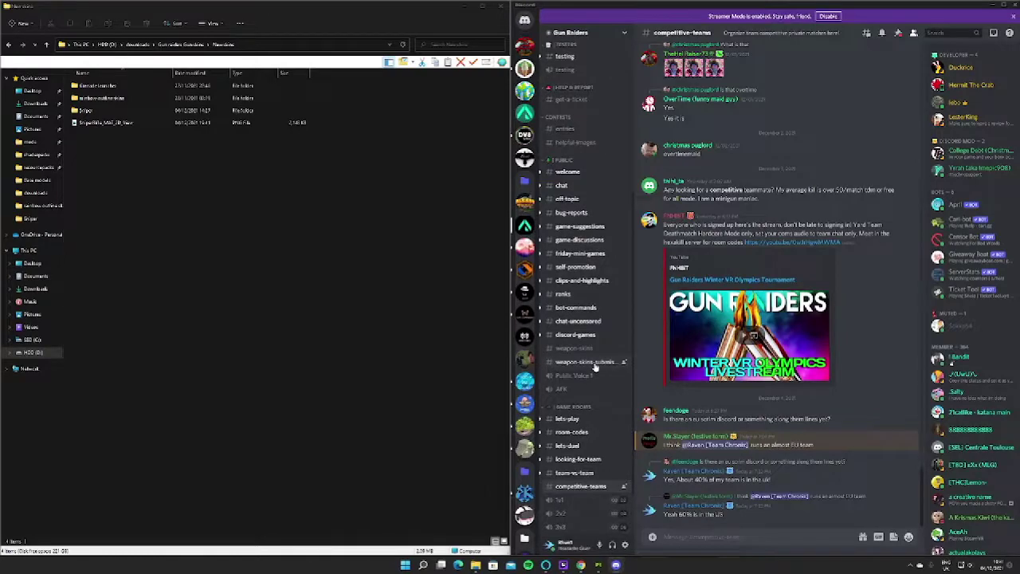
{"action": "left_click", "coordinate": [590, 362]}
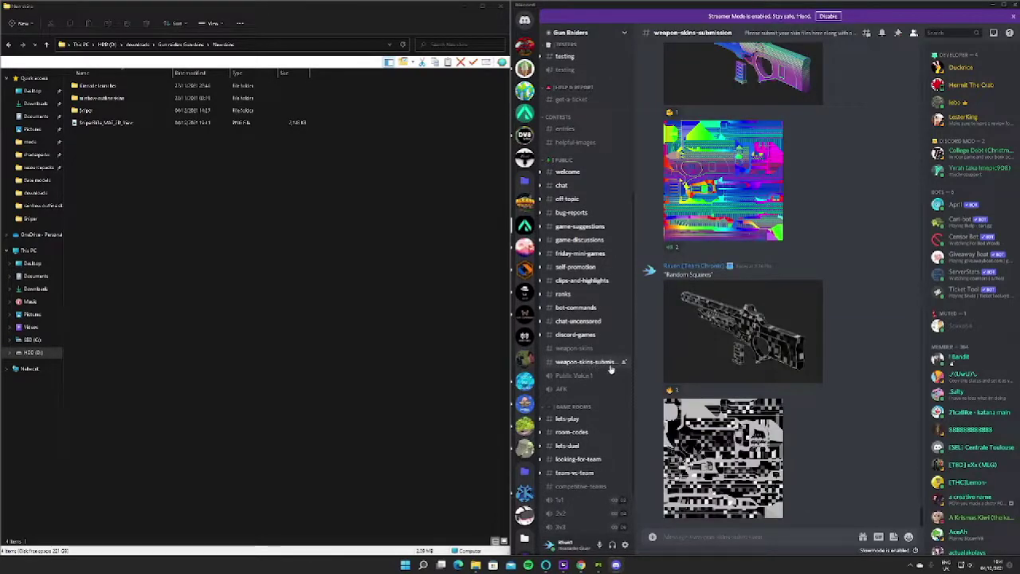
{"action": "scroll", "coordinate": [756, 140], "scroll_direction": "up", "scroll_amount": 2}
{"action": "scroll", "coordinate": [755, 140], "scroll_direction": "down", "scroll_amount": 2}
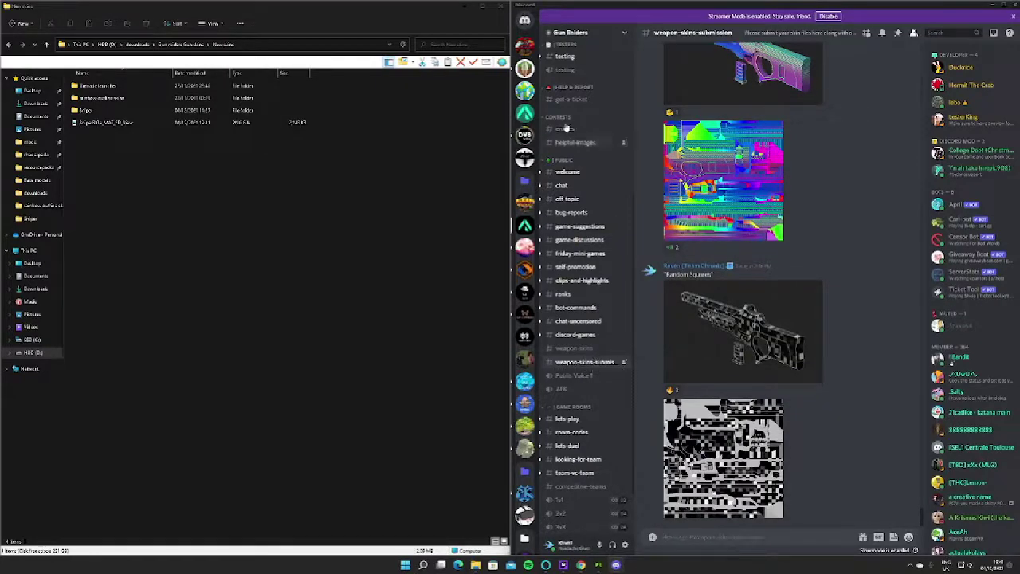
Switch to Substance 3D Painter, fit the whole rifle in the 3D view and capture it as a rectangular snip with Snipping Tool
{"action": "left_click", "coordinate": [600, 565]}
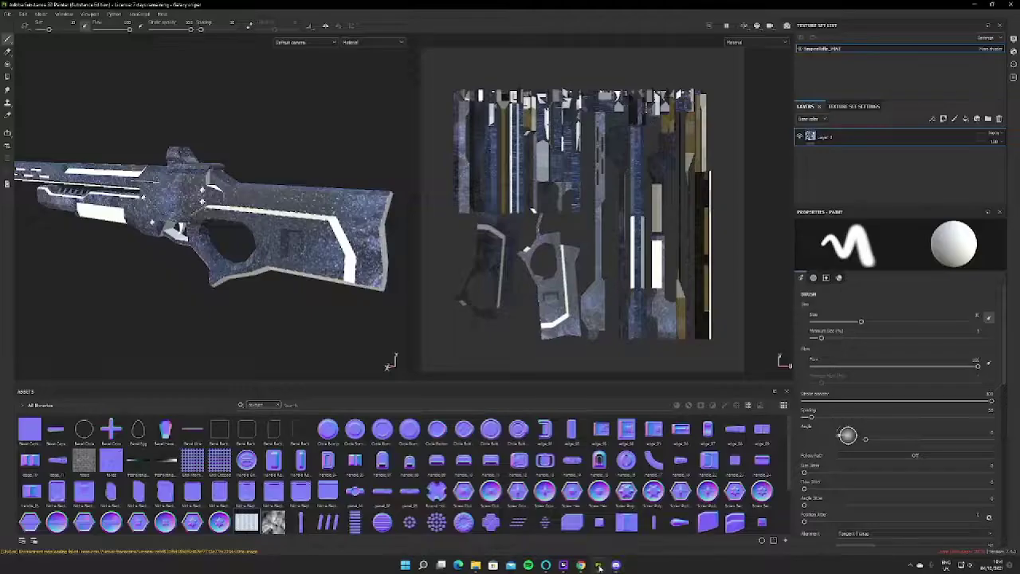
{"action": "scroll", "coordinate": [259, 259], "scroll_direction": "down", "scroll_amount": 4}
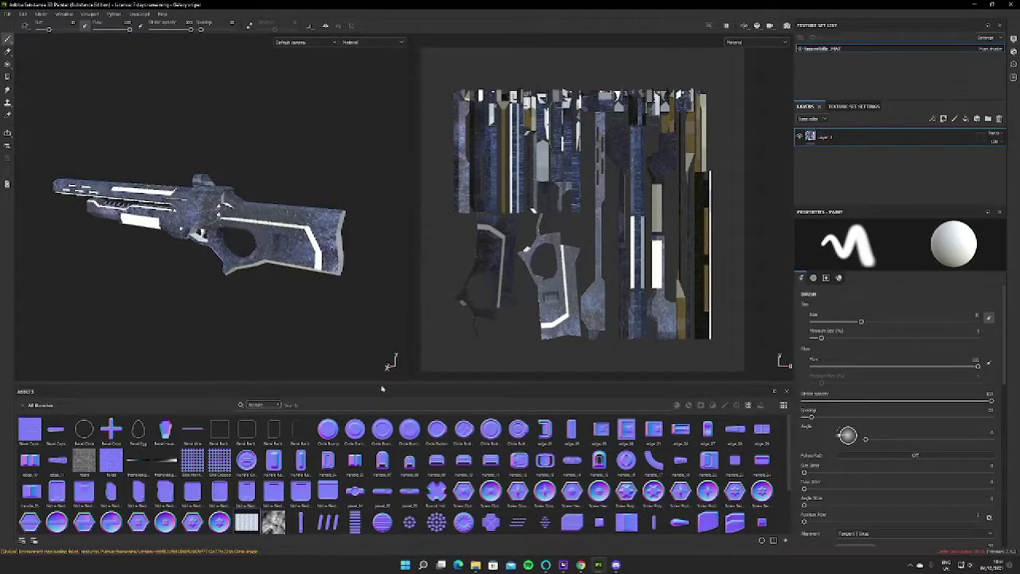
{"action": "left_click", "coordinate": [422, 566]}
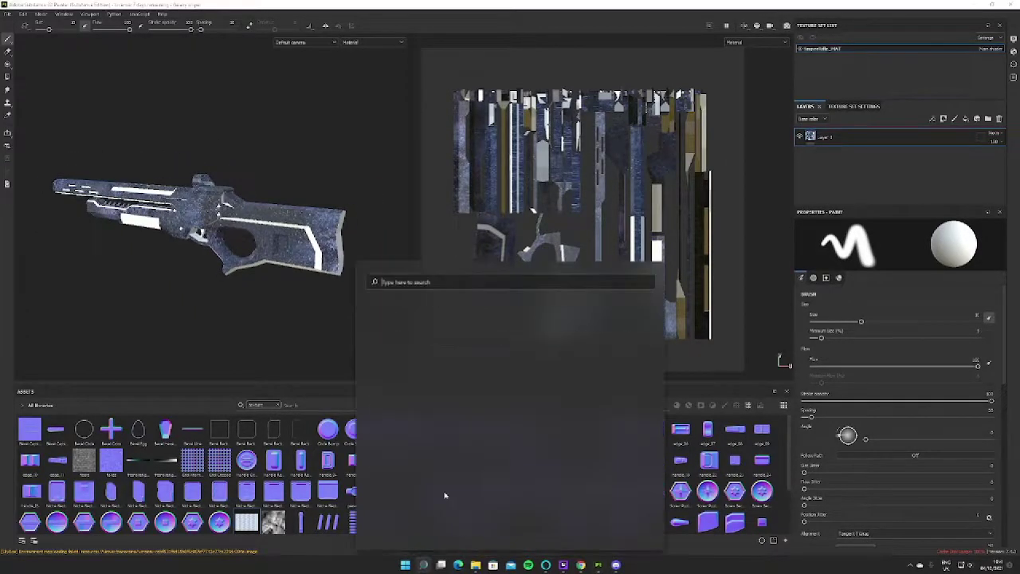
{"action": "type", "text": "snipp"}
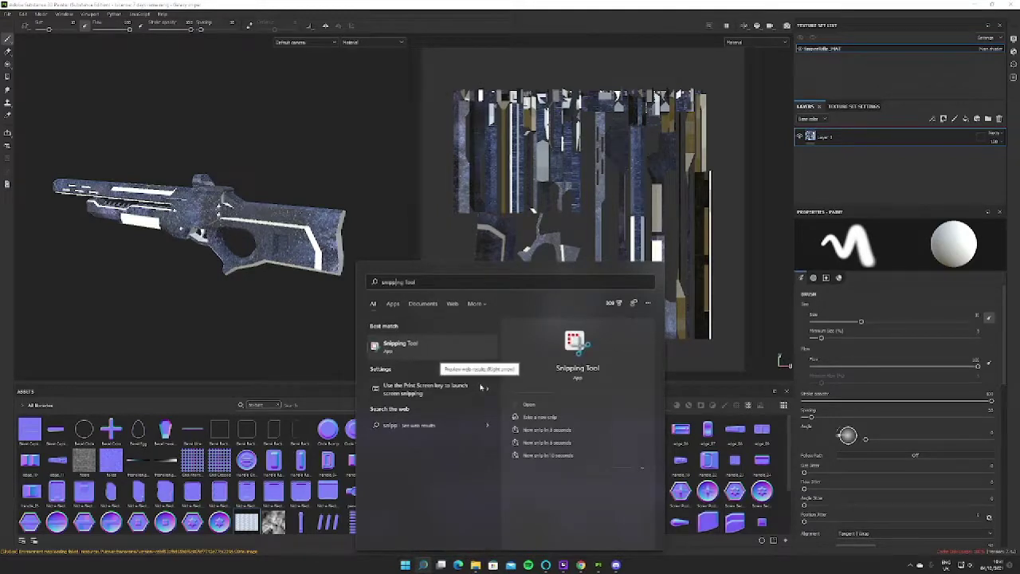
{"action": "key", "text": "Return"}
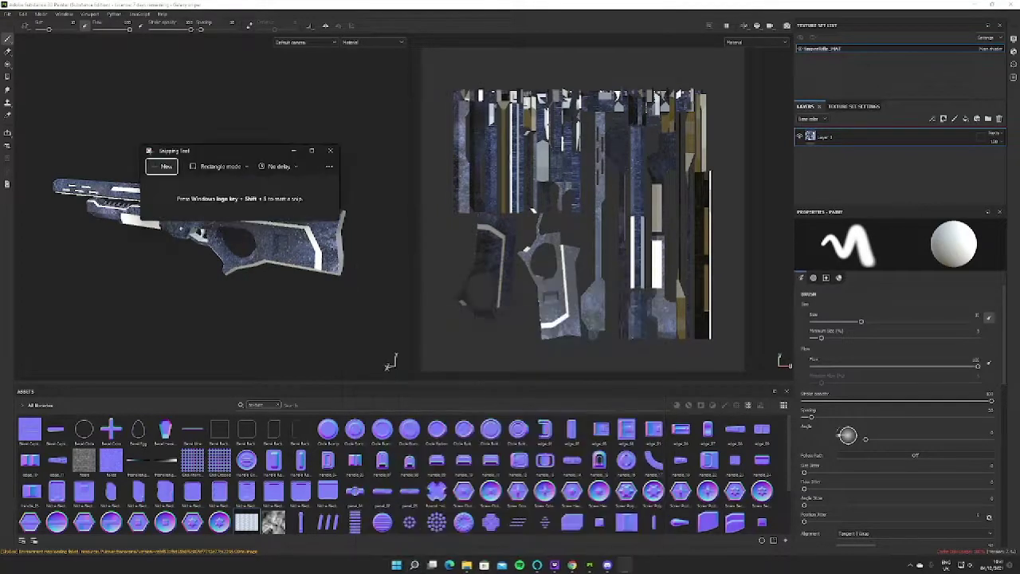
{"action": "left_click_drag", "start_coordinate": [239, 160], "coordinate": [532, 180]}
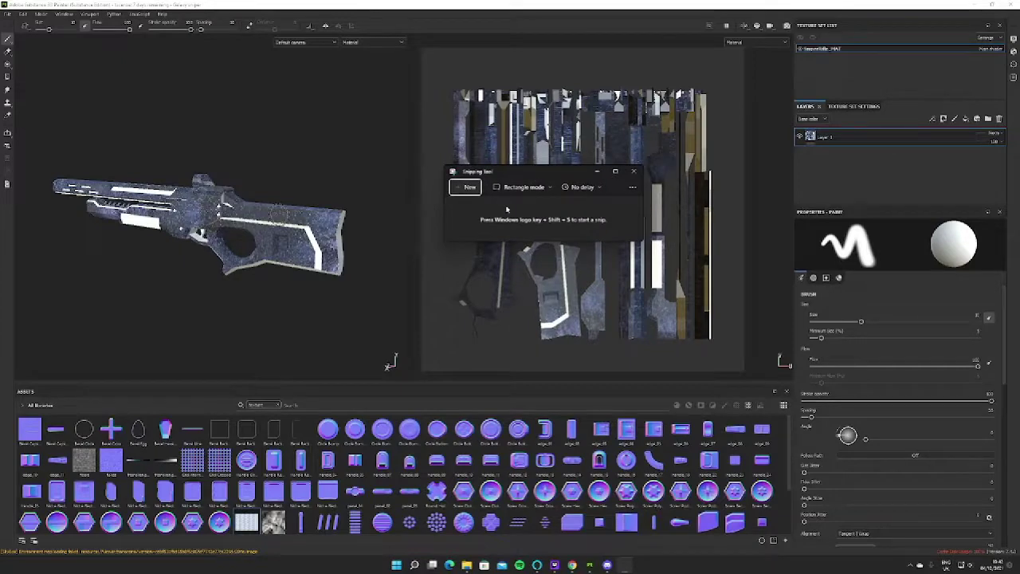
{"action": "left_click", "coordinate": [470, 188]}
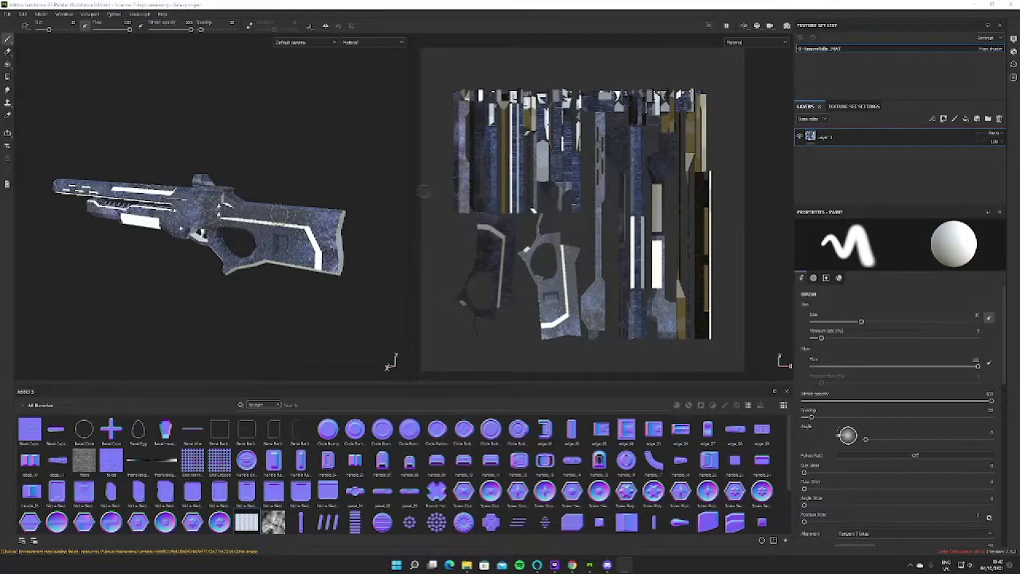
{"action": "left_click_drag", "start_coordinate": [42, 164], "coordinate": [365, 303]}
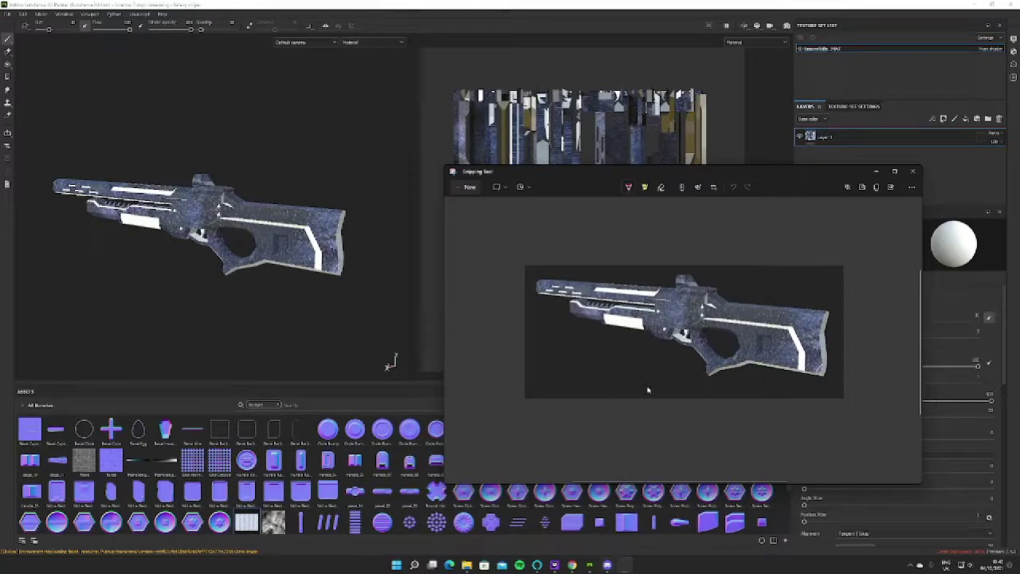
Return to Discord beside File Explorer and post the rifle snip in weapon-skins-submission with the message "Galaxy sniper" in quotation marks
{"action": "mouse_move", "coordinate": [573, 565]}
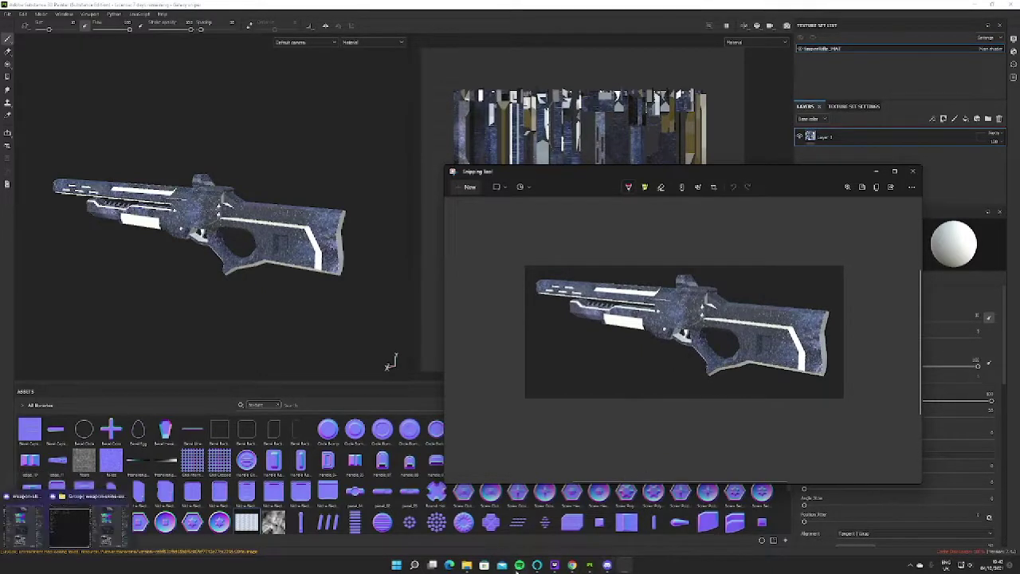
{"action": "left_click", "coordinate": [607, 565]}
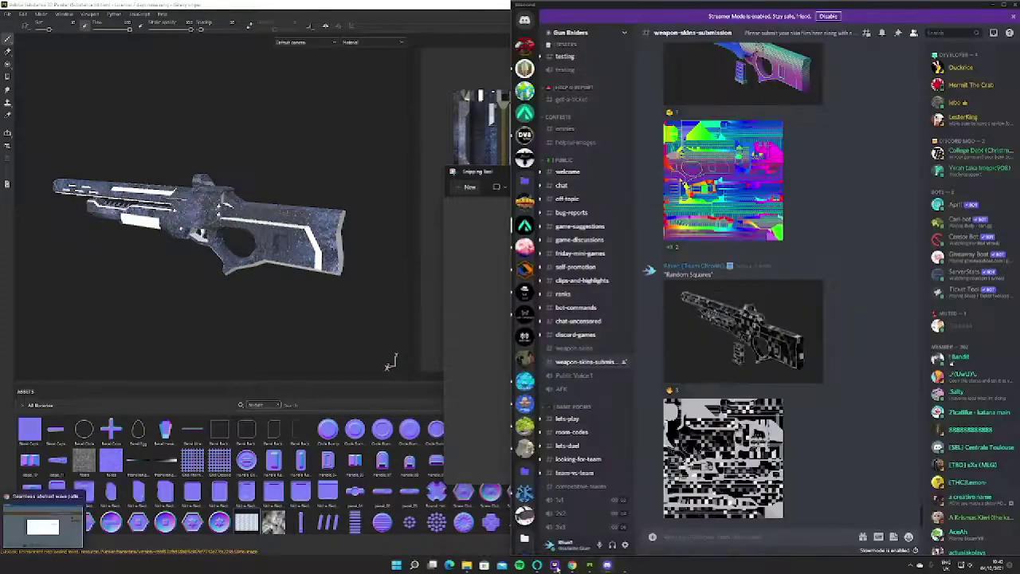
{"action": "left_click", "coordinate": [589, 566]}
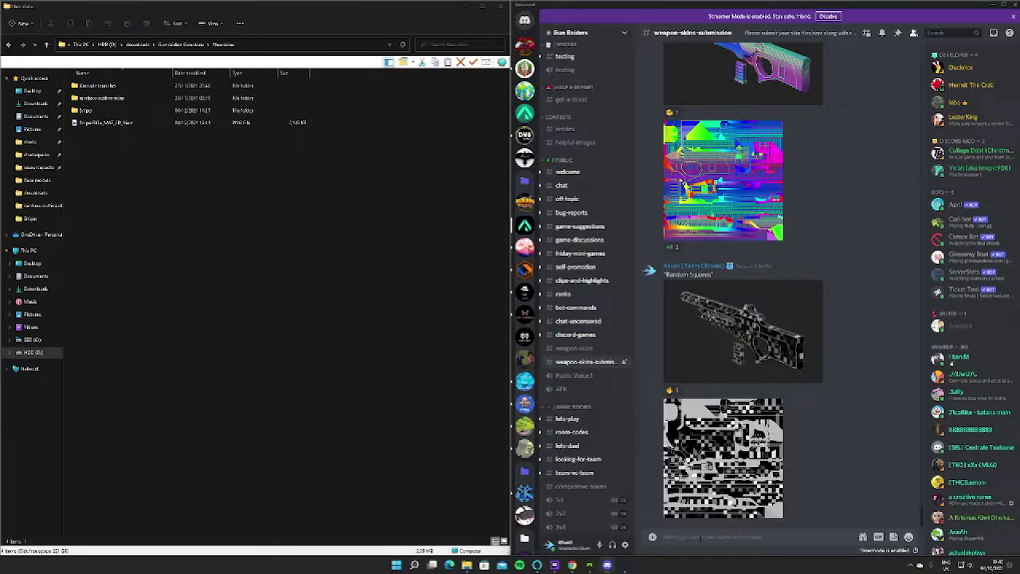
{"action": "type", "text": "\""}
{"action": "type", "text": "Go"}
{"action": "type", "text": "xy snipe"}
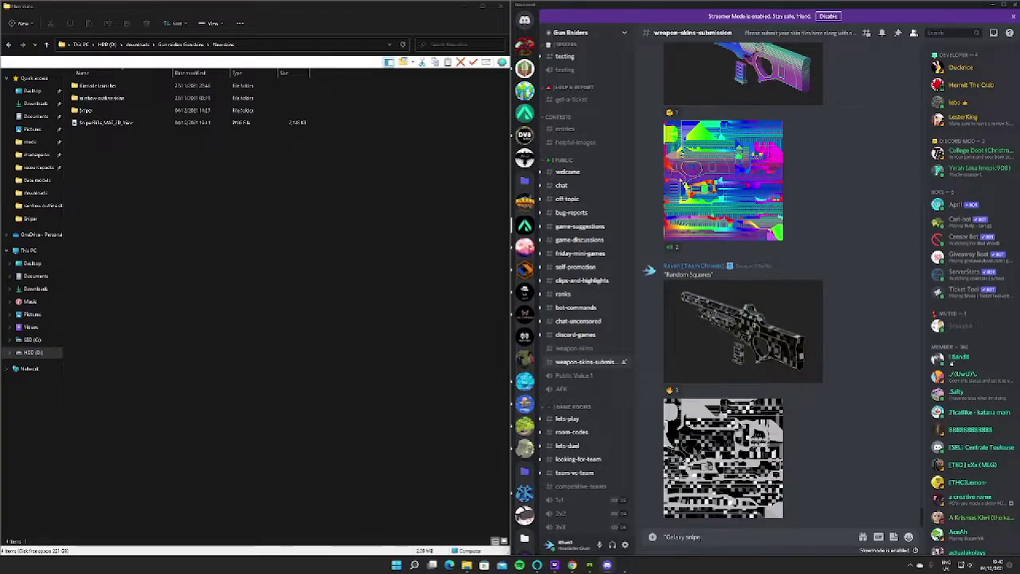
{"action": "type", "text": "r'"}
{"action": "key", "text": "ctrl+v"}
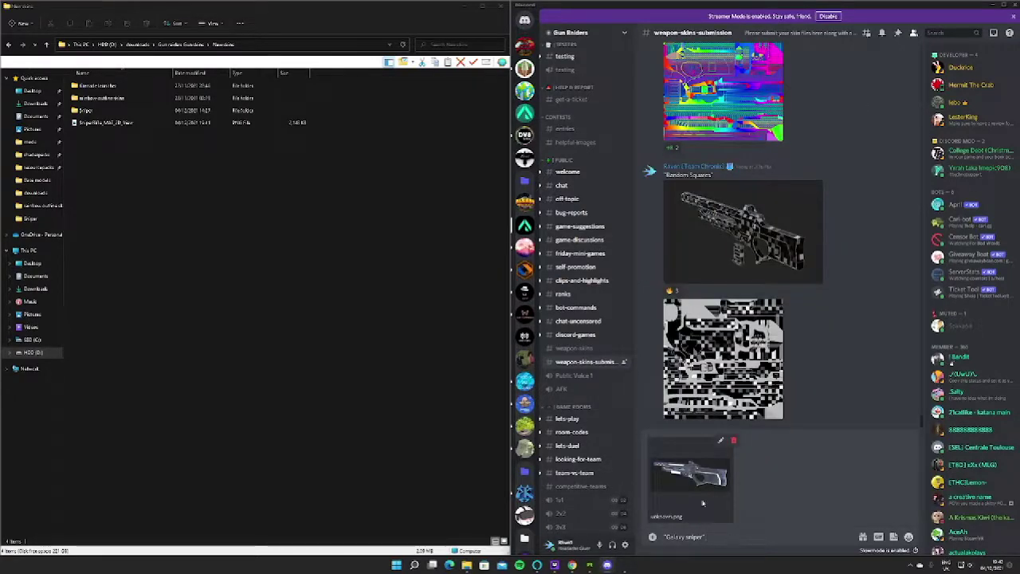
{"action": "key", "text": "Return"}
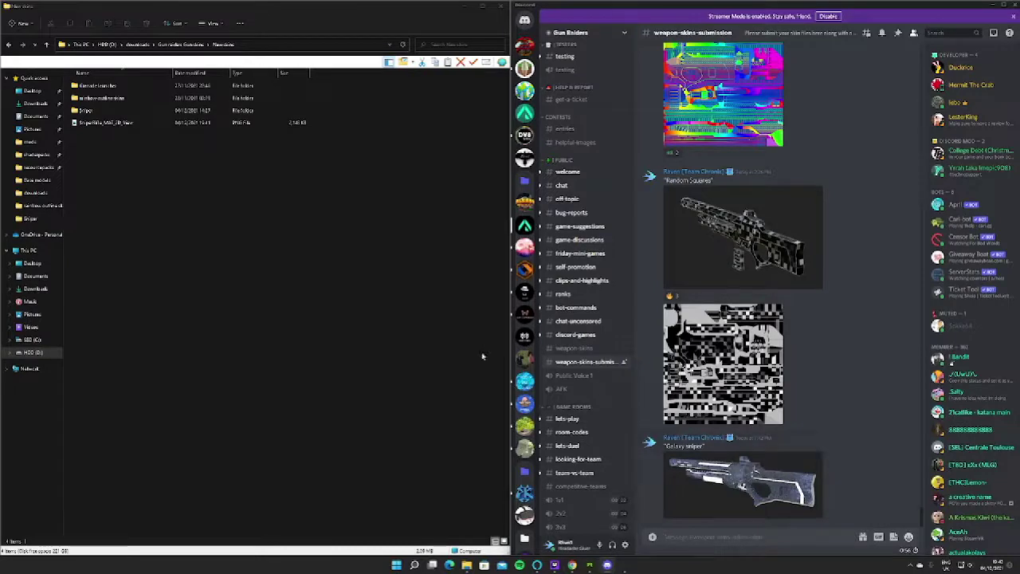
Attach SniperRifle_MAT_2D_View.png to a new message in the channel and inspect the texture file in a maximized Photos window
{"action": "left_click", "coordinate": [141, 125]}
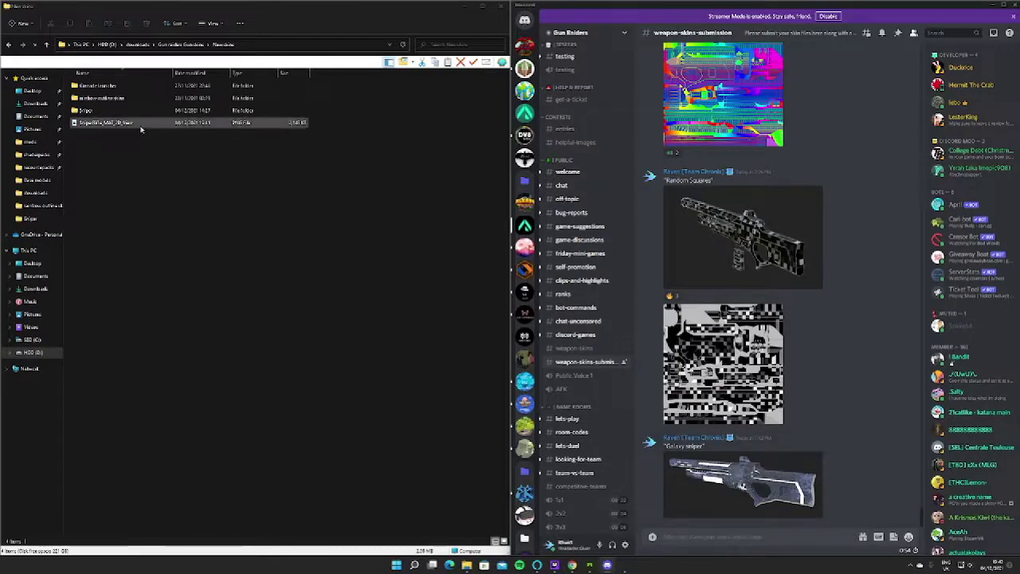
{"action": "left_click_drag", "start_coordinate": [135, 125], "coordinate": [738, 482]}
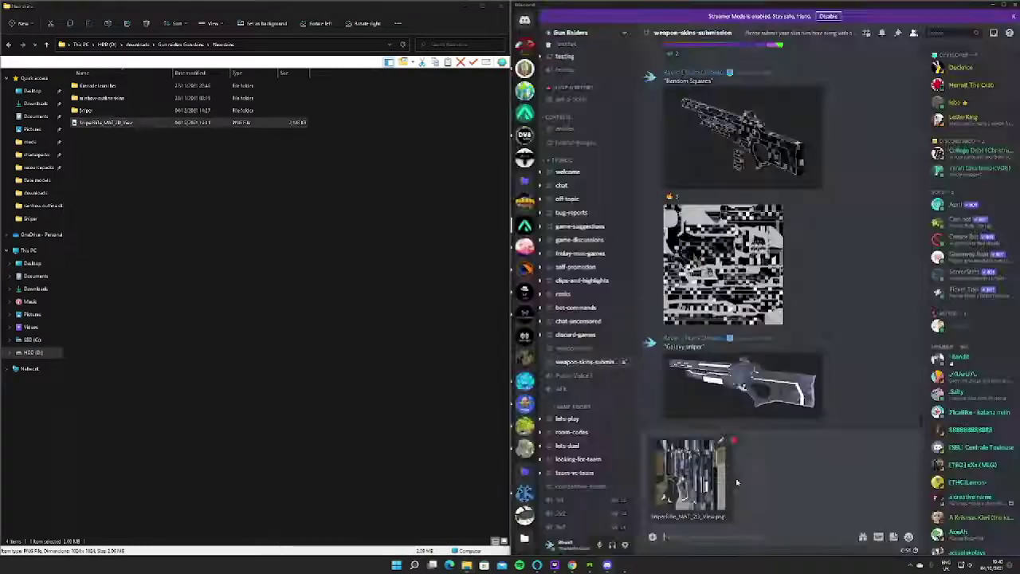
{"action": "double_click", "coordinate": [172, 124]}
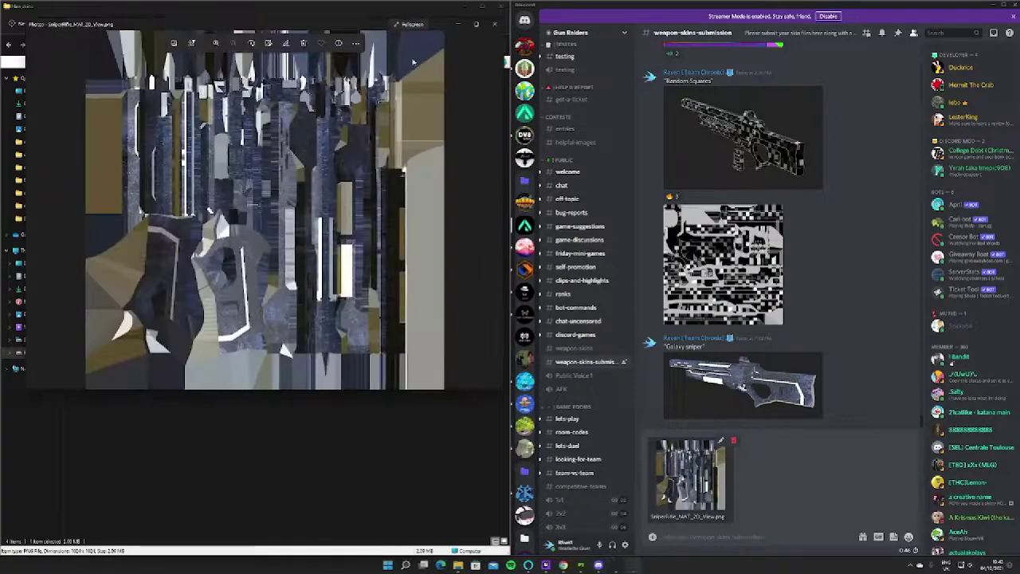
{"action": "left_click", "coordinate": [476, 24]}
{"action": "scroll", "coordinate": [440, 271], "scroll_direction": "up", "scroll_amount": 4}
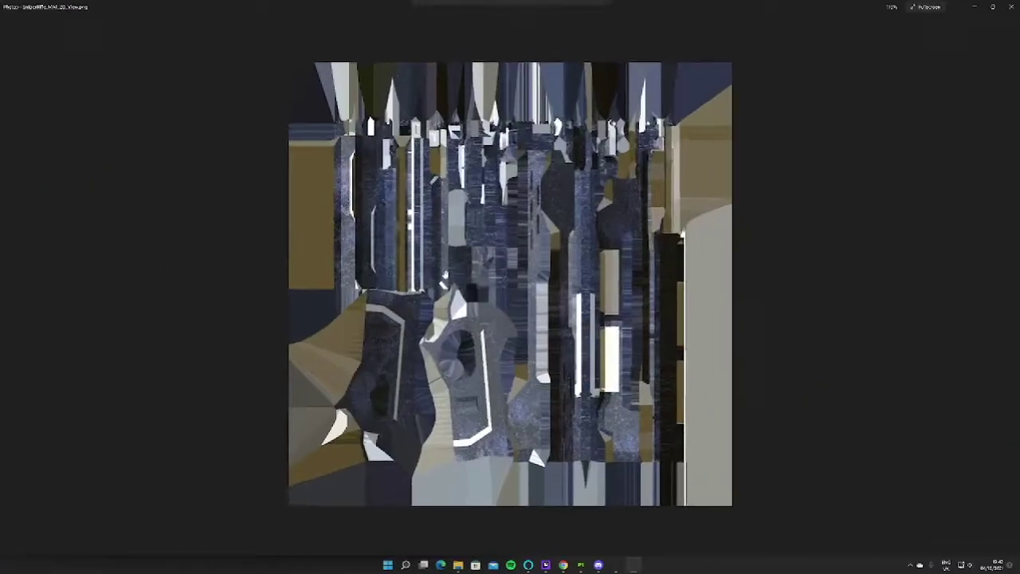
{"action": "scroll", "coordinate": [478, 263], "scroll_direction": "down", "scroll_amount": 4}
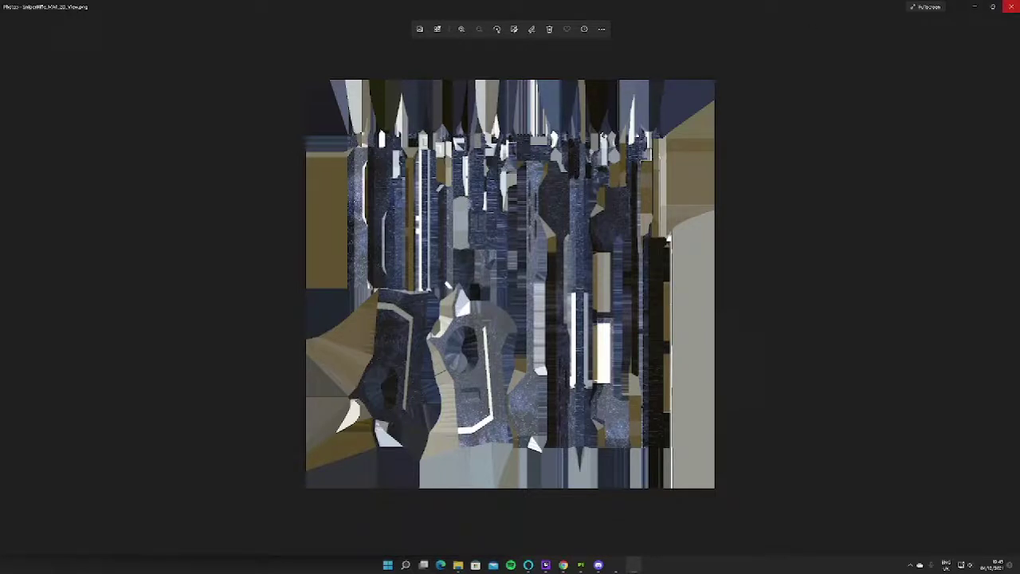
{"action": "left_click", "coordinate": [1014, 6]}
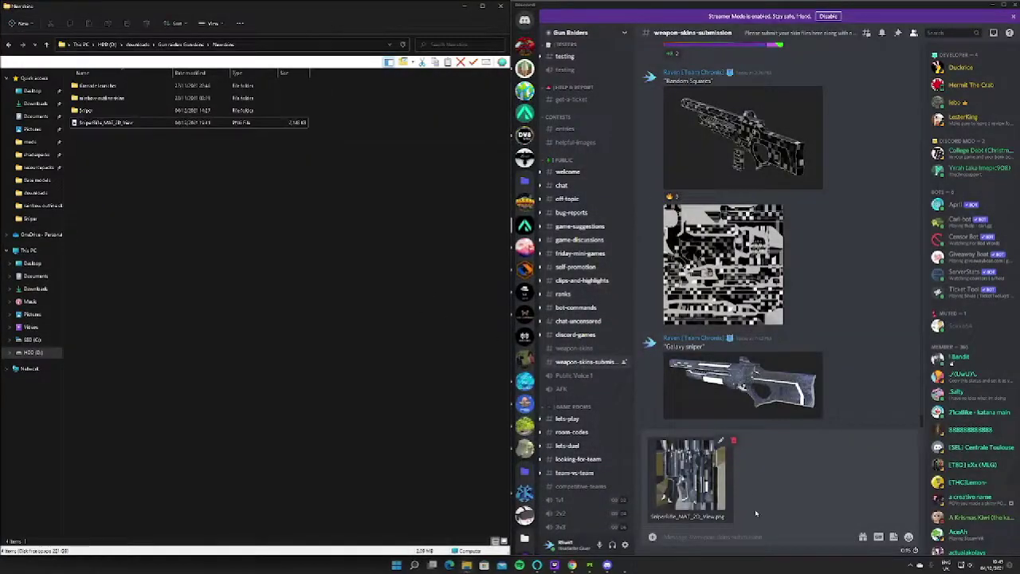
Send the attached rifle texture to the weapon-skins-submission channel, leaving the "Galaxy sniper" message text unedited
{"action": "left_click", "coordinate": [766, 532]}
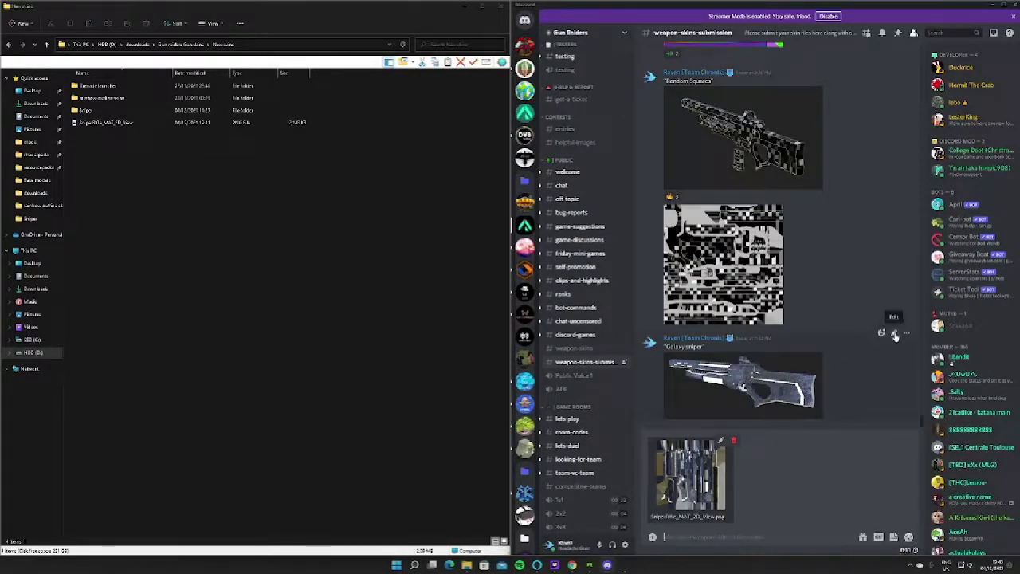
{"action": "left_click", "coordinate": [893, 335]}
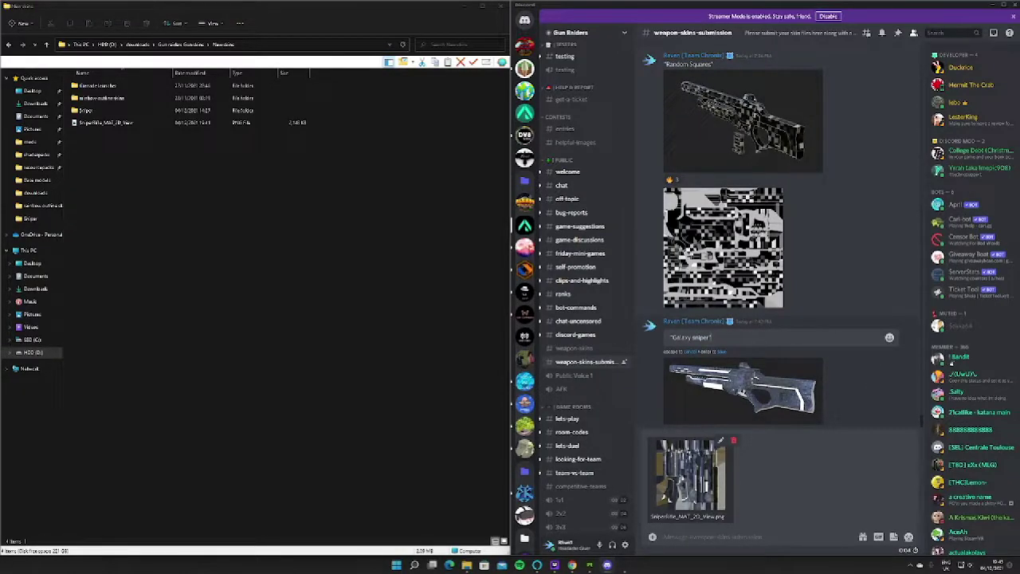
{"action": "key", "text": "Escape"}
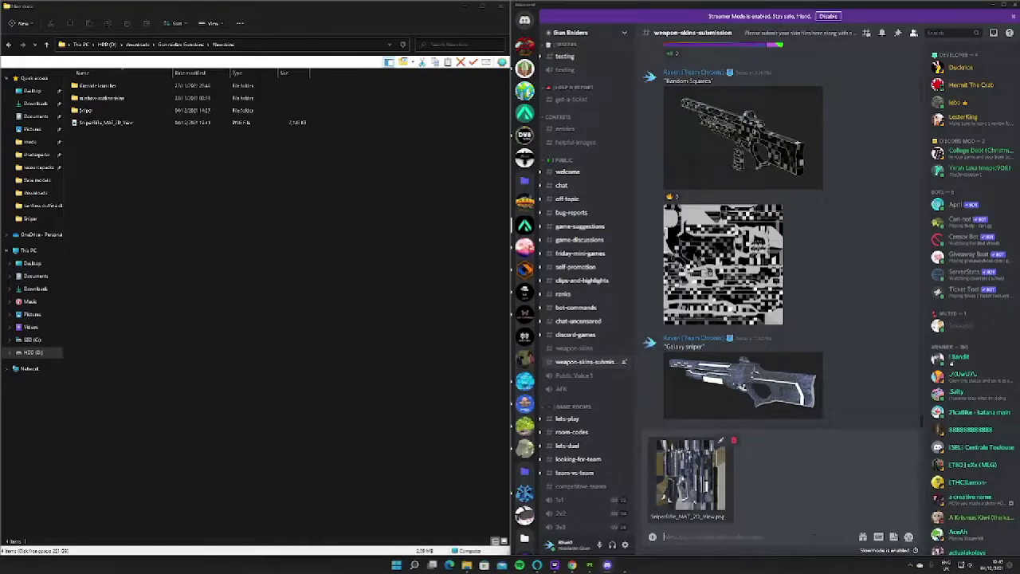
{"action": "key", "text": "Return"}
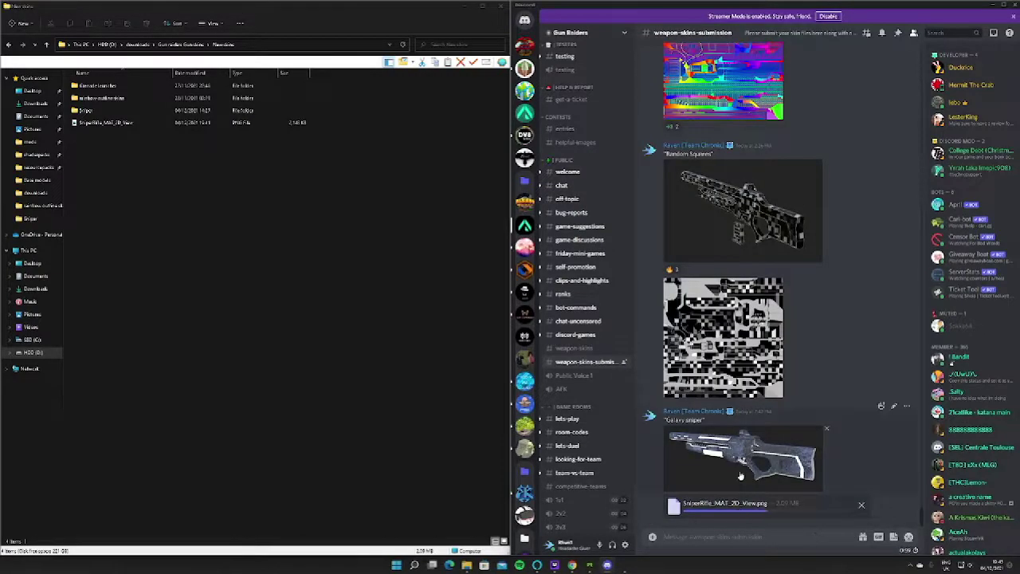
Examine the posted rifle preview and texture images in enlarged view and browse the earlier skin submissions in the channel
{"action": "left_click", "coordinate": [729, 434]}
{"action": "left_click", "coordinate": [752, 440]}
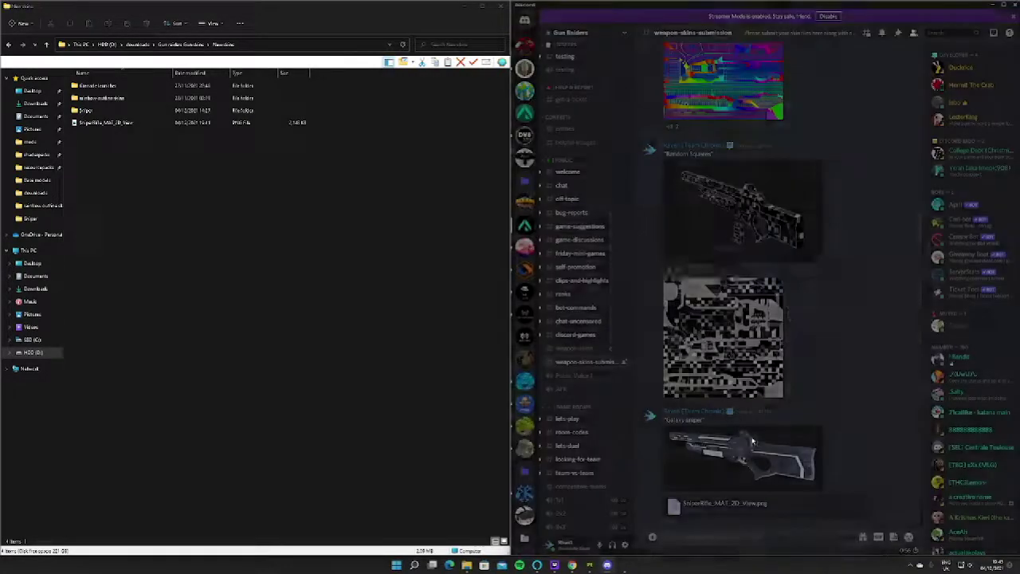
{"action": "left_click", "coordinate": [730, 352]}
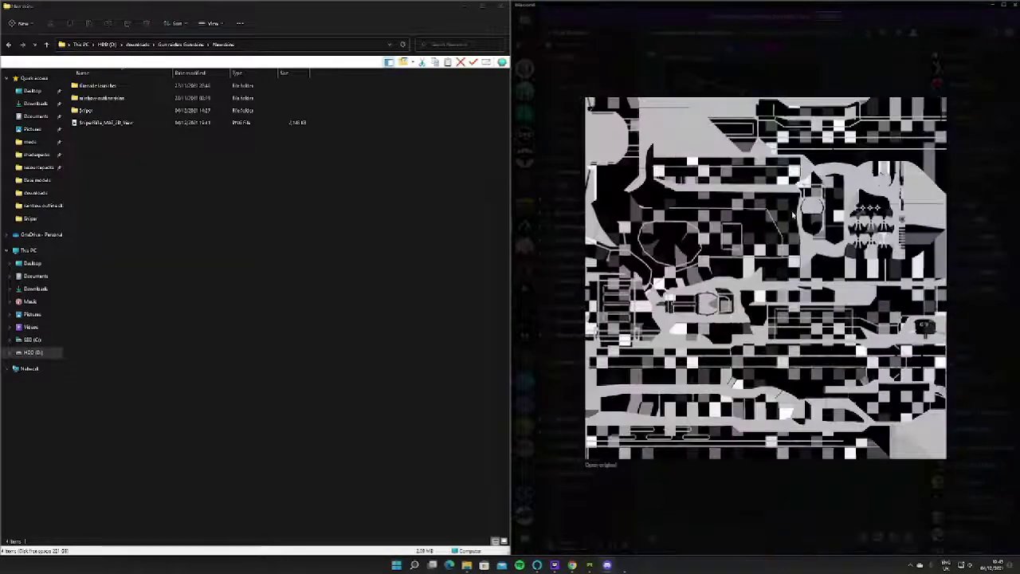
{"action": "left_click", "coordinate": [784, 483]}
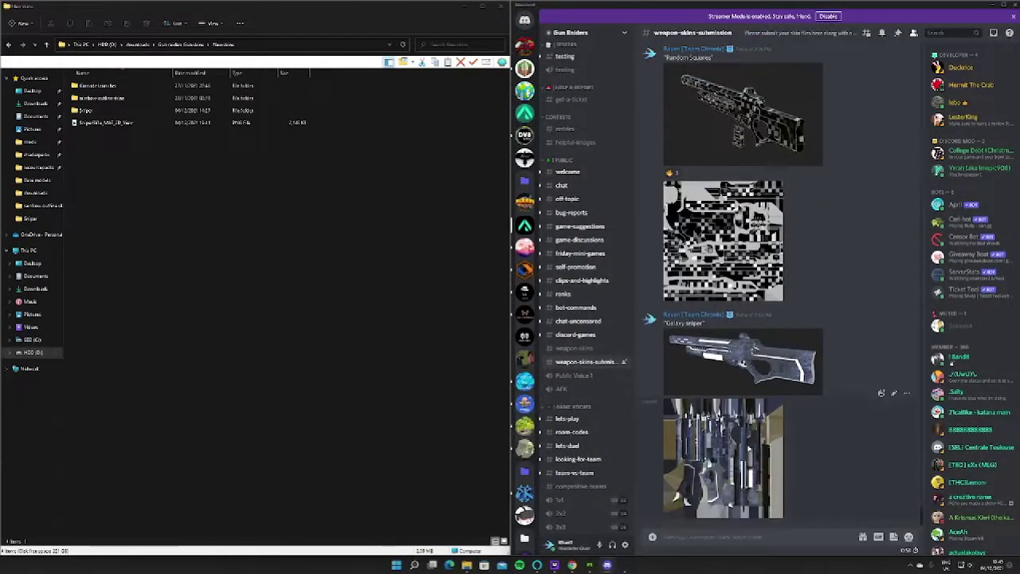
{"action": "left_click", "coordinate": [767, 442]}
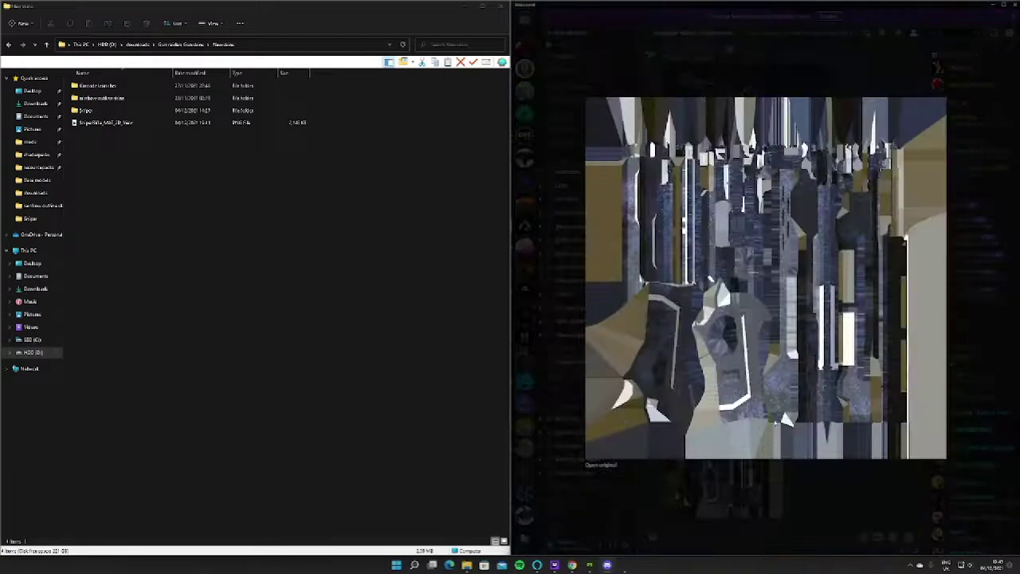
{"action": "left_click", "coordinate": [756, 476]}
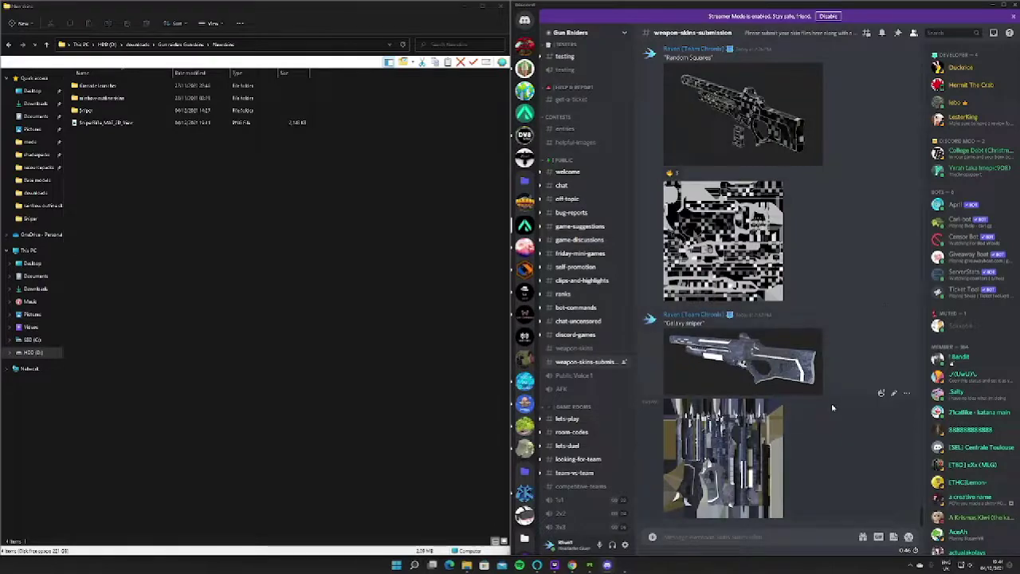
{"action": "scroll", "coordinate": [808, 391], "scroll_direction": "up", "scroll_amount": 3}
{"action": "scroll", "coordinate": [808, 389], "scroll_direction": "up", "scroll_amount": 15}
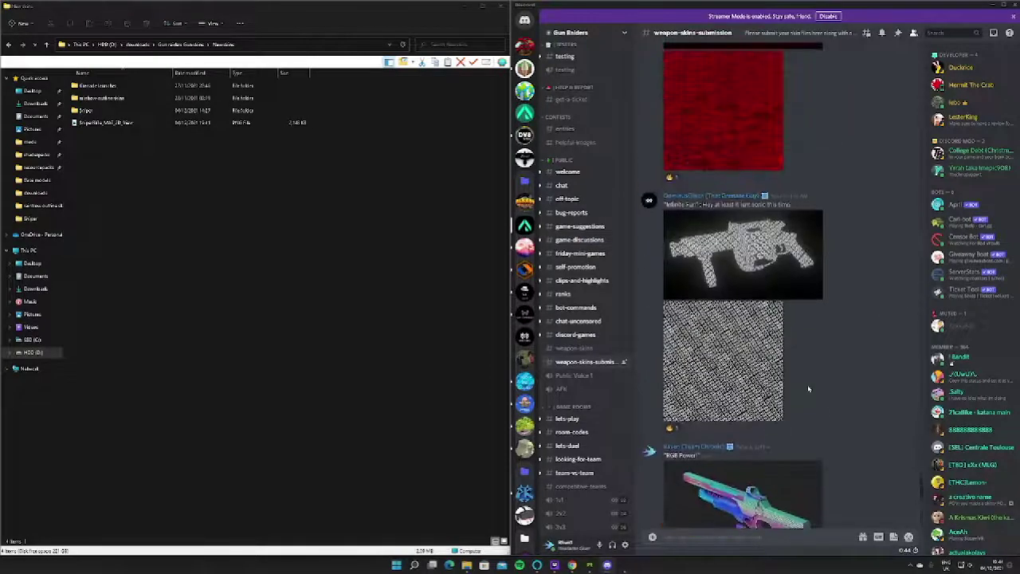
Browse the earlier skin submissions in the channel and enlarge the Ginger Bread texture image
{"action": "scroll", "coordinate": [808, 389], "scroll_direction": "up", "scroll_amount": 15}
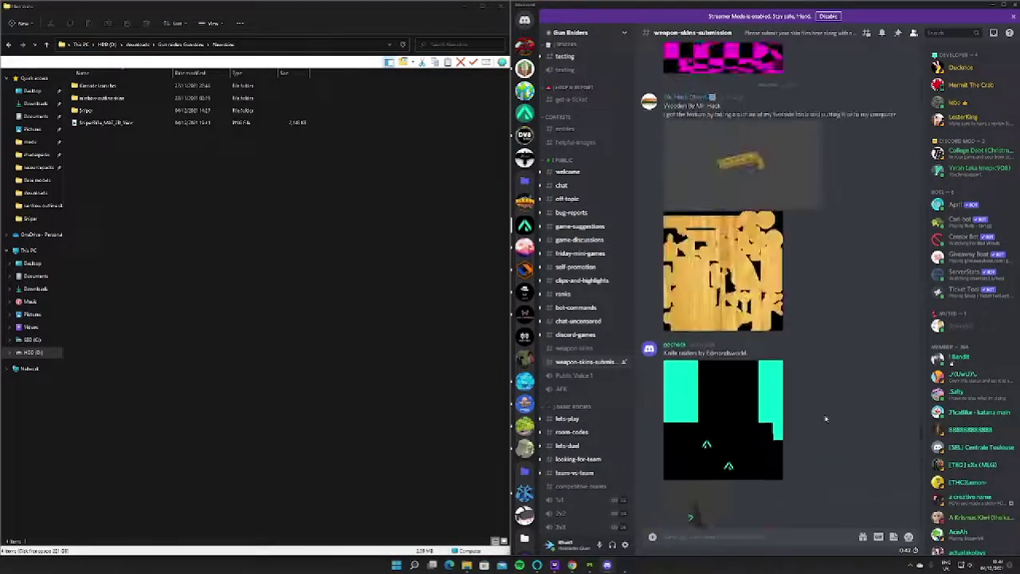
{"action": "scroll", "coordinate": [828, 427], "scroll_direction": "up", "scroll_amount": 6}
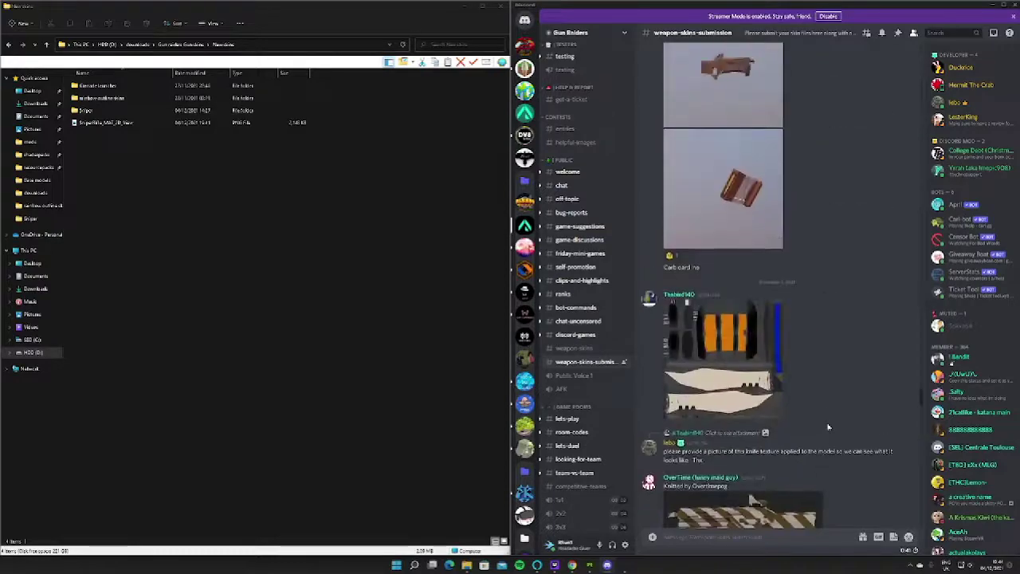
{"action": "scroll", "coordinate": [828, 428], "scroll_direction": "up", "scroll_amount": 3}
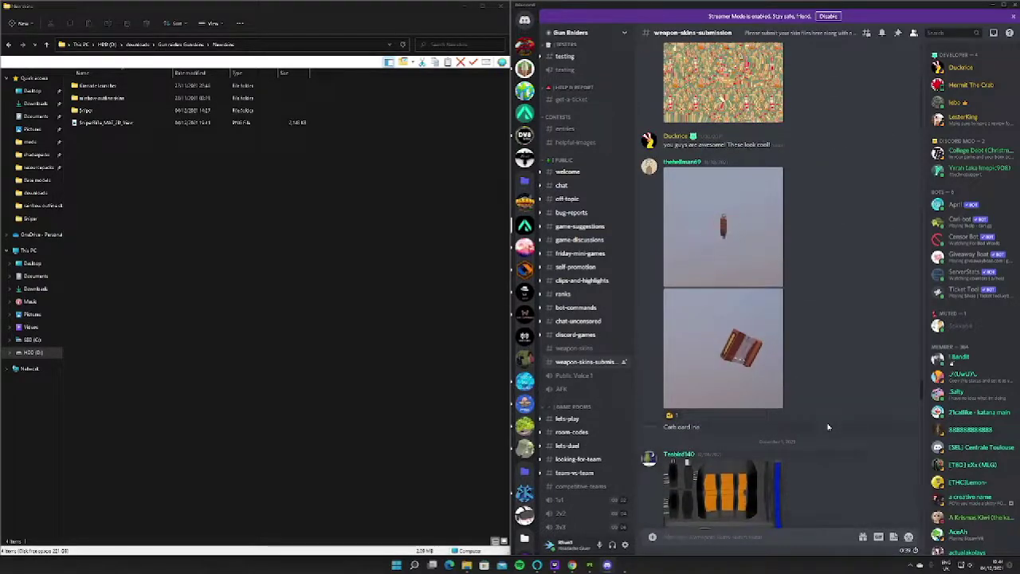
{"action": "scroll", "coordinate": [828, 427], "scroll_direction": "up", "scroll_amount": 7}
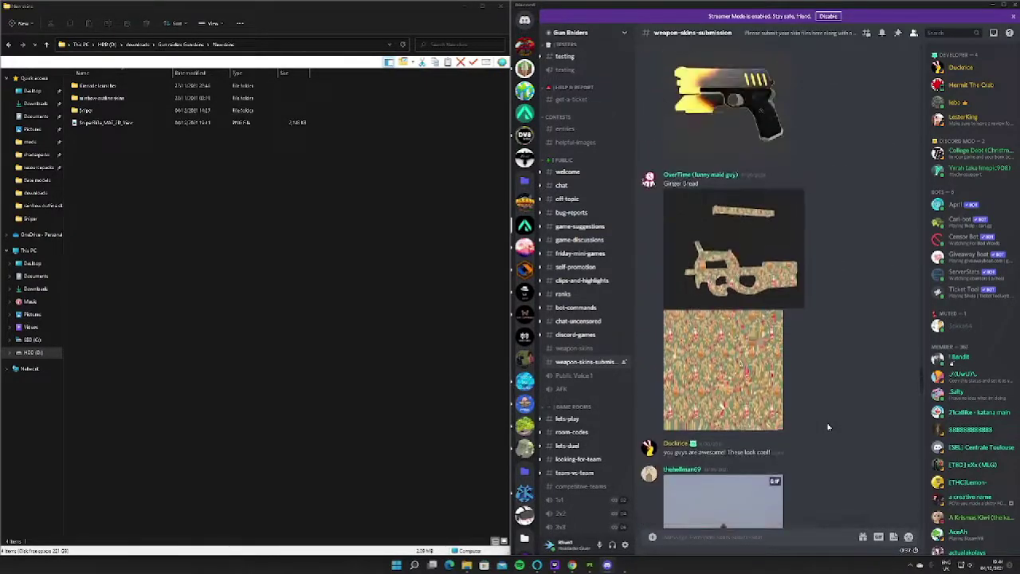
{"action": "scroll", "coordinate": [828, 427], "scroll_direction": "down", "scroll_amount": 4}
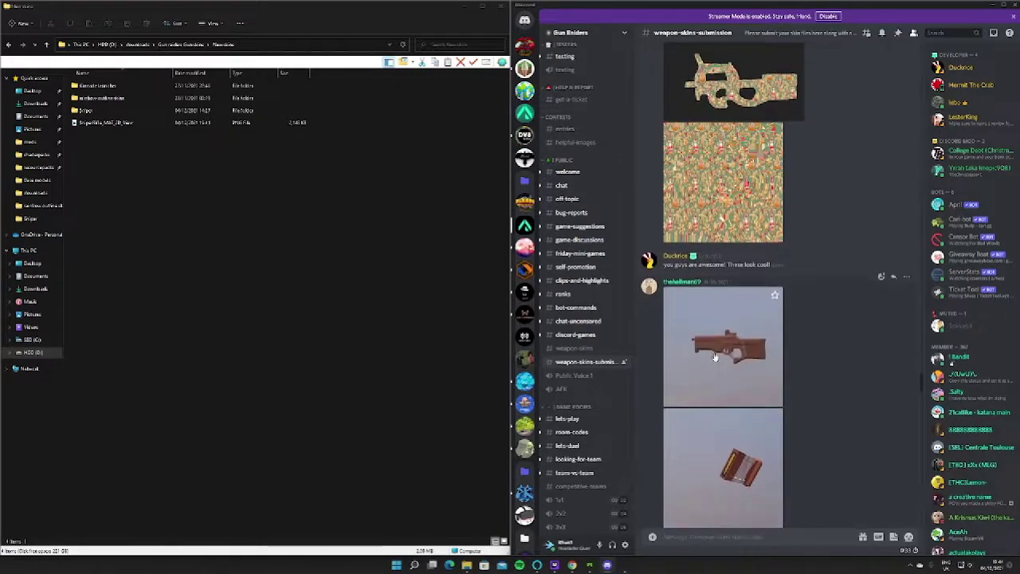
{"action": "scroll", "coordinate": [718, 193], "scroll_direction": "up", "scroll_amount": 2}
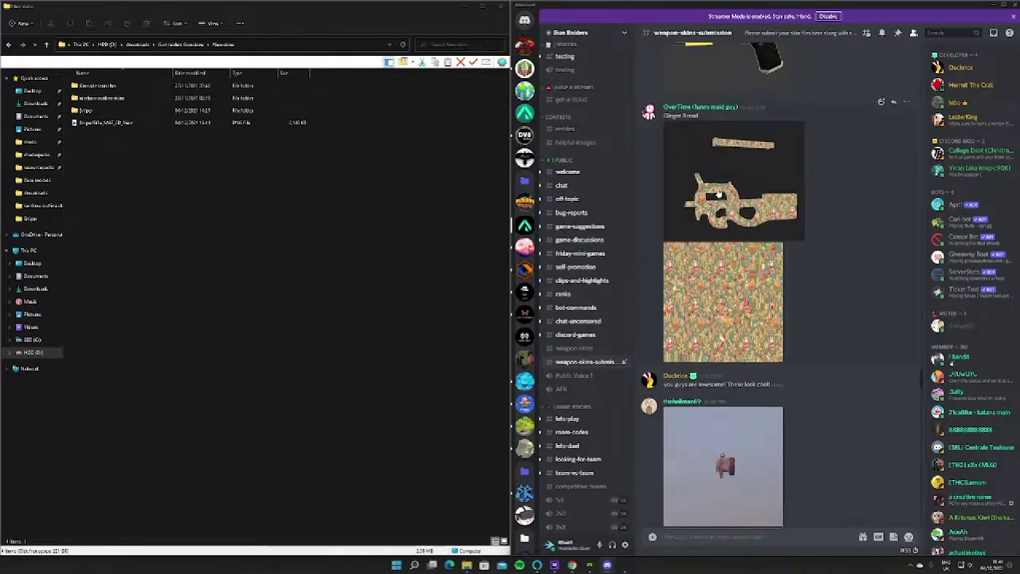
{"action": "left_click", "coordinate": [723, 303]}
{"action": "left_click", "coordinate": [781, 490]}
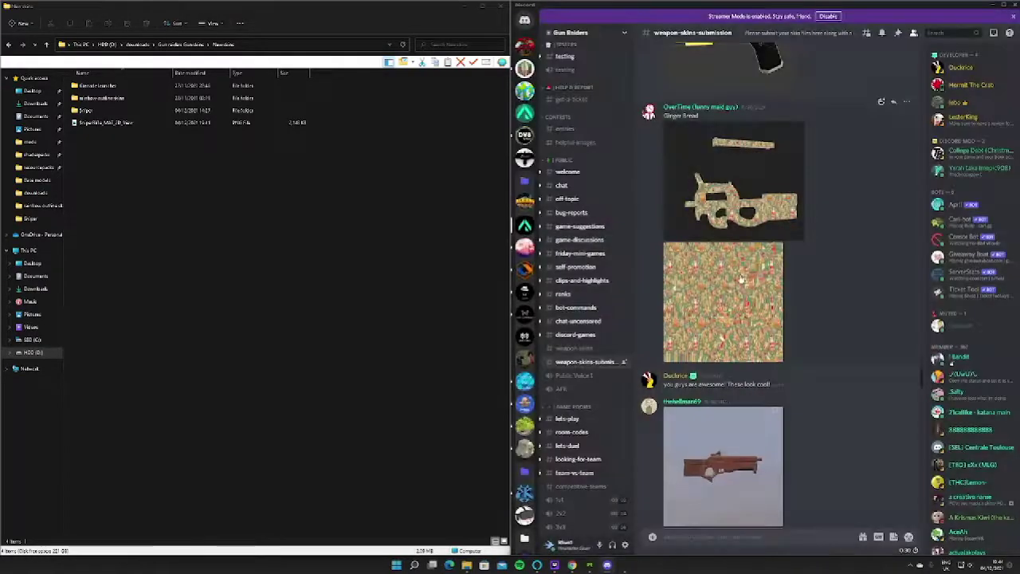
Look through the older submissions and inspect the Candy Cane skin's preview and texture images in enlarged view
{"action": "scroll", "coordinate": [802, 345], "scroll_direction": "up", "scroll_amount": 3}
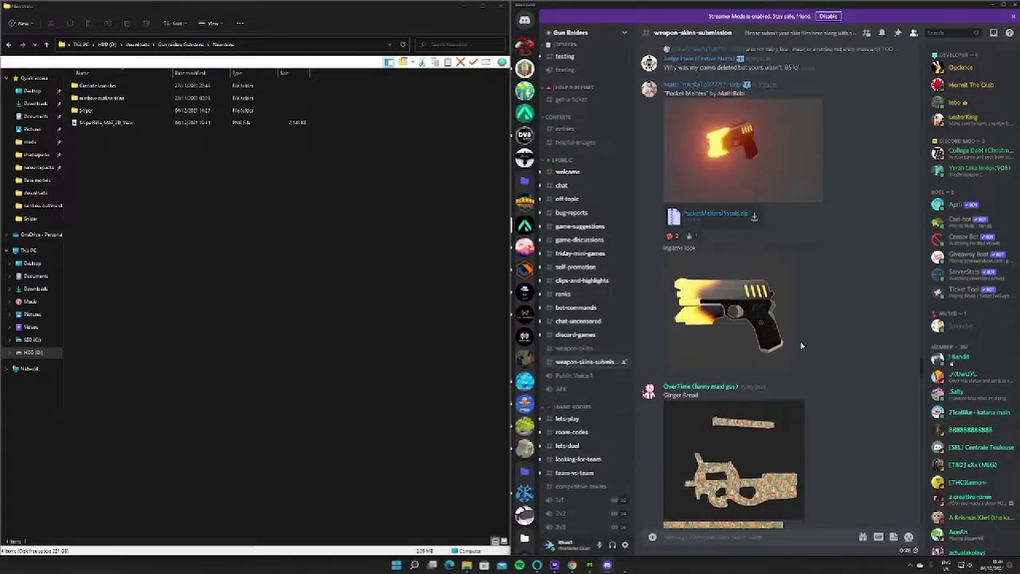
{"action": "scroll", "coordinate": [782, 287], "scroll_direction": "up", "scroll_amount": 2}
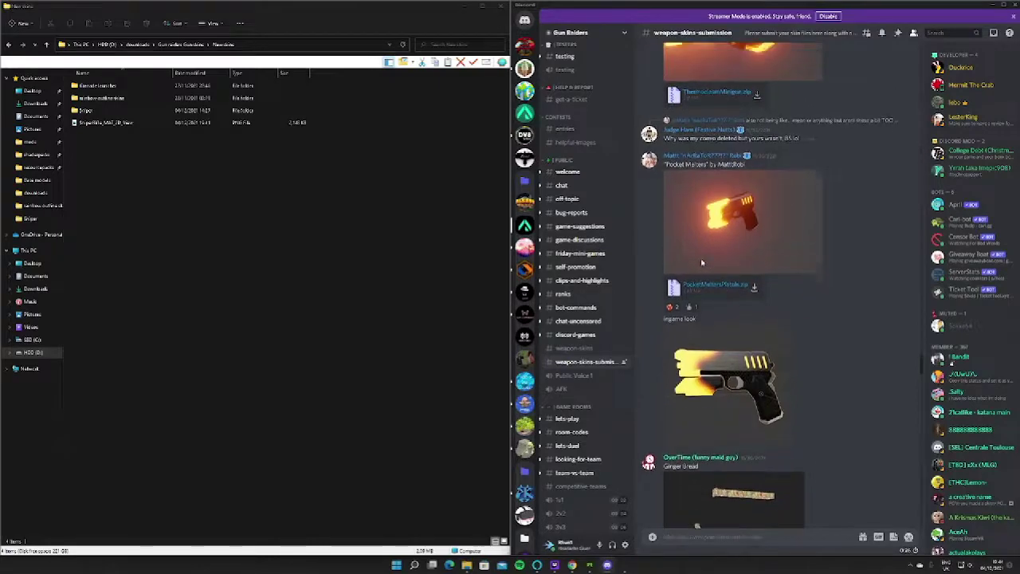
{"action": "scroll", "coordinate": [758, 342], "scroll_direction": "up", "scroll_amount": 6}
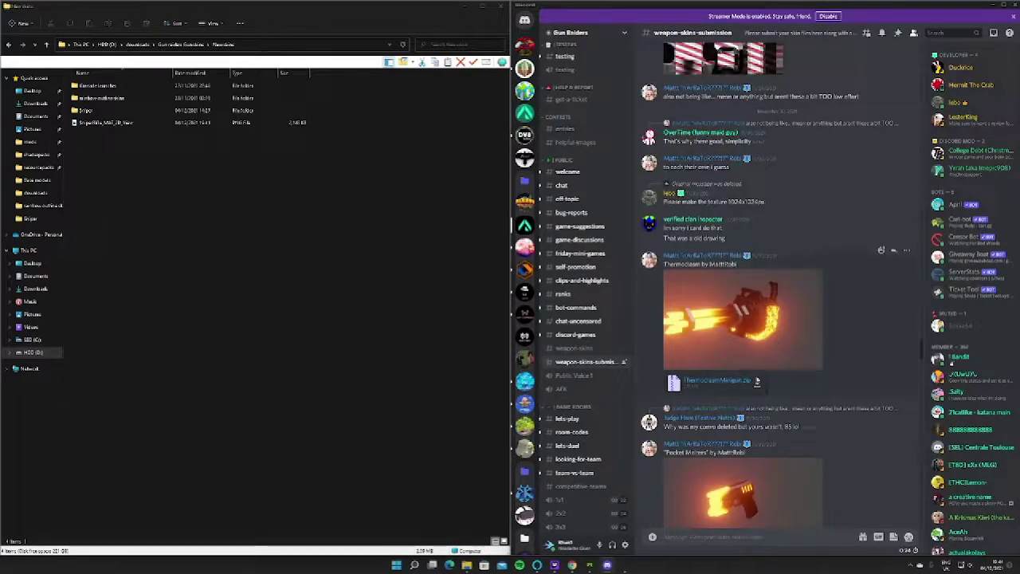
{"action": "scroll", "coordinate": [774, 379], "scroll_direction": "up", "scroll_amount": 2}
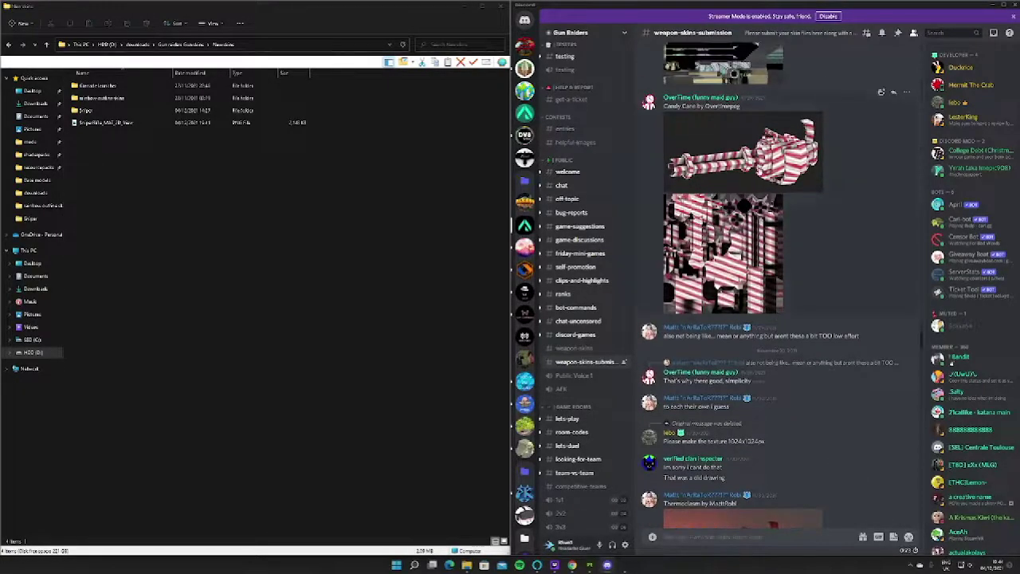
{"action": "left_click", "coordinate": [741, 152]}
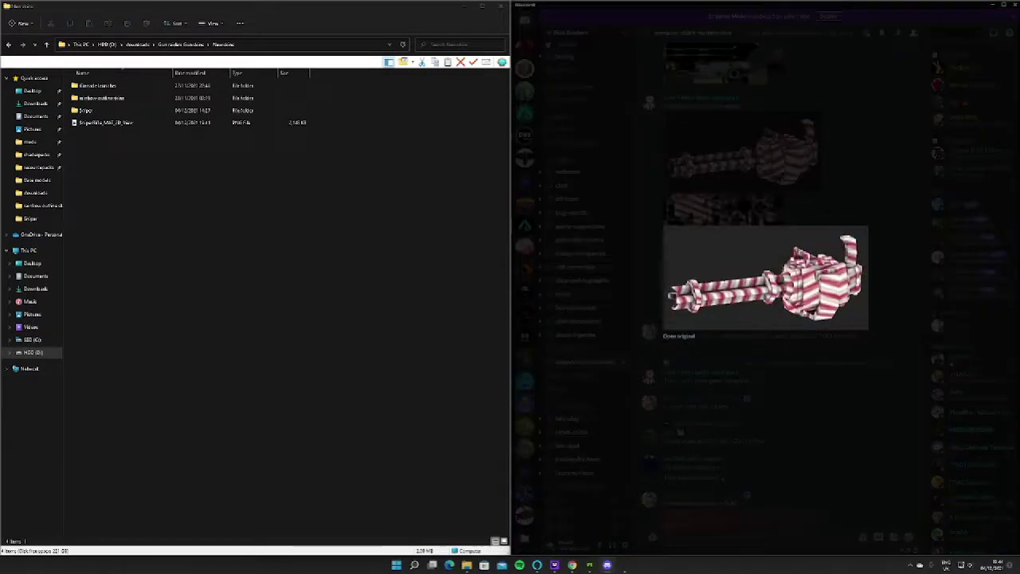
{"action": "left_click", "coordinate": [792, 204]}
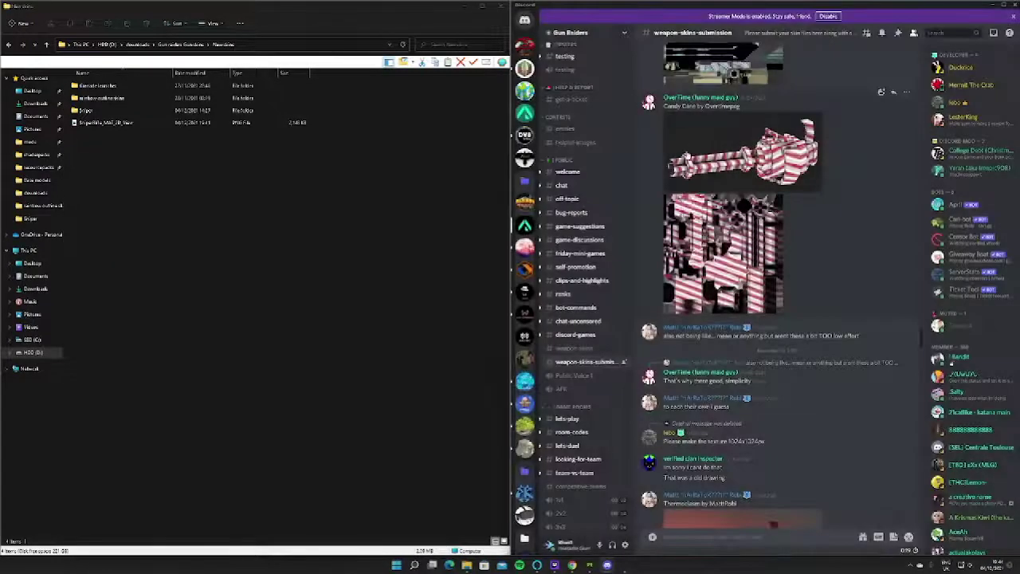
{"action": "left_click", "coordinate": [768, 197]}
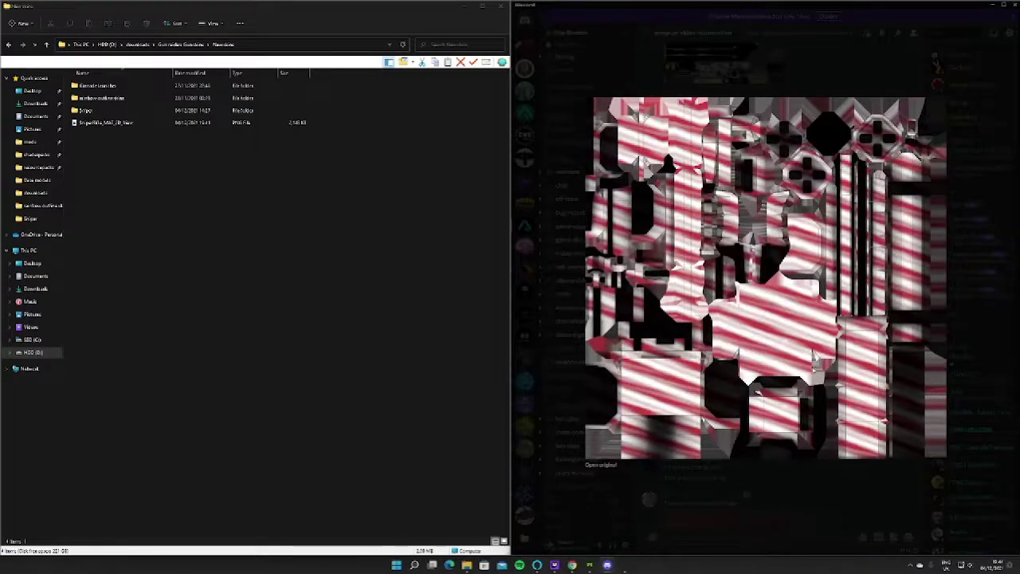
{"action": "left_click", "coordinate": [799, 488]}
Return to the newest submissions in the channel and view the "Galaxy sniper" preview image enlarged
{"action": "scroll", "coordinate": [748, 323], "scroll_direction": "up", "scroll_amount": 10}
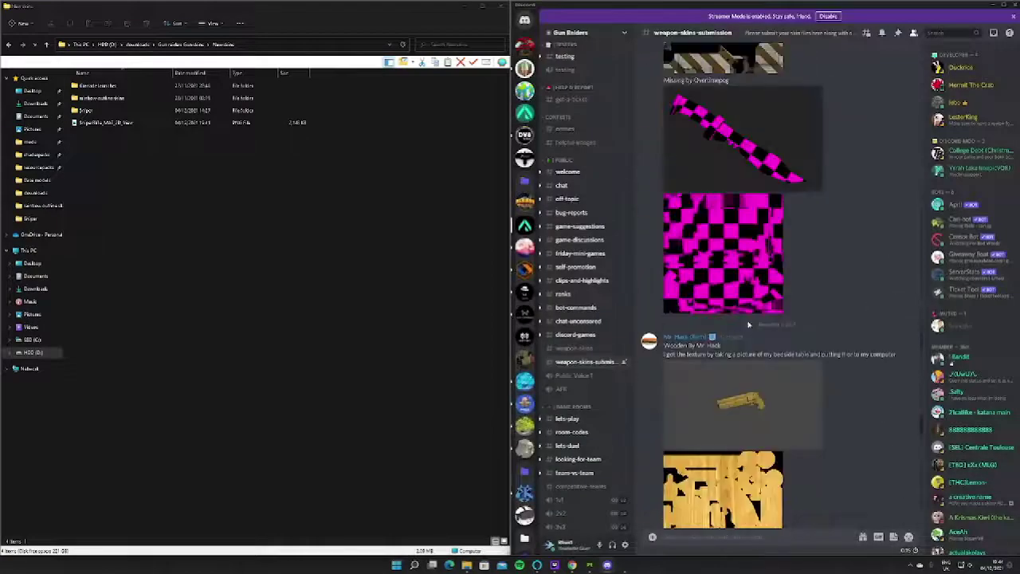
{"action": "scroll", "coordinate": [749, 323], "scroll_direction": "down", "scroll_amount": 15}
{"action": "scroll", "coordinate": [749, 322], "scroll_direction": "up", "scroll_amount": 16}
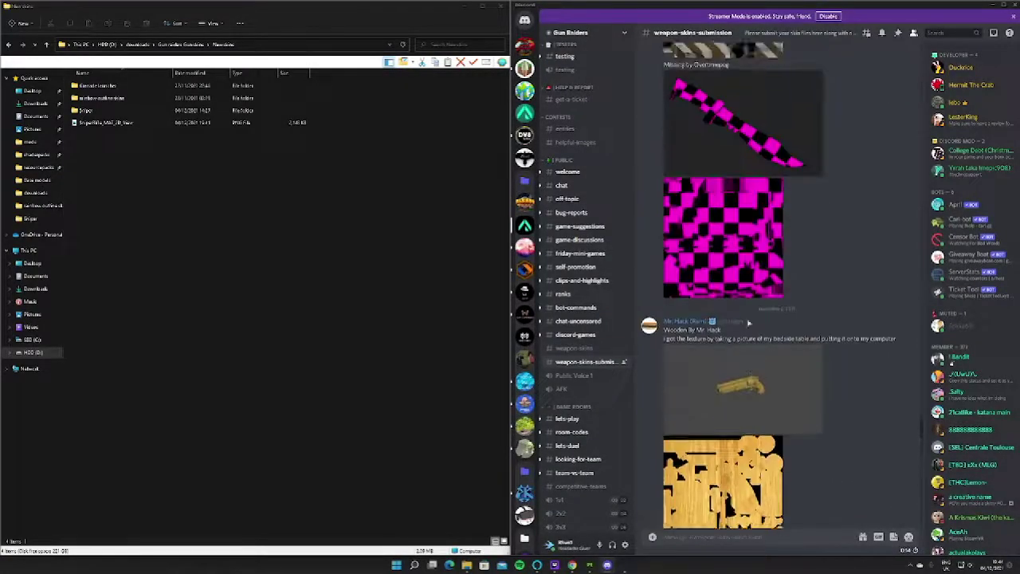
{"action": "scroll", "coordinate": [680, 230], "scroll_direction": "down", "scroll_amount": 10}
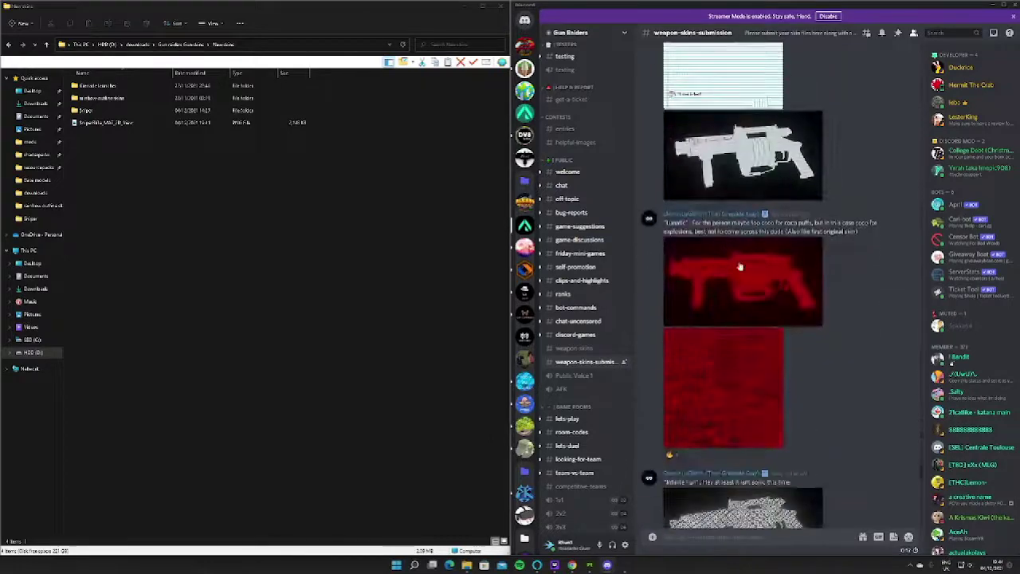
{"action": "scroll", "coordinate": [725, 326], "scroll_direction": "down", "scroll_amount": 10}
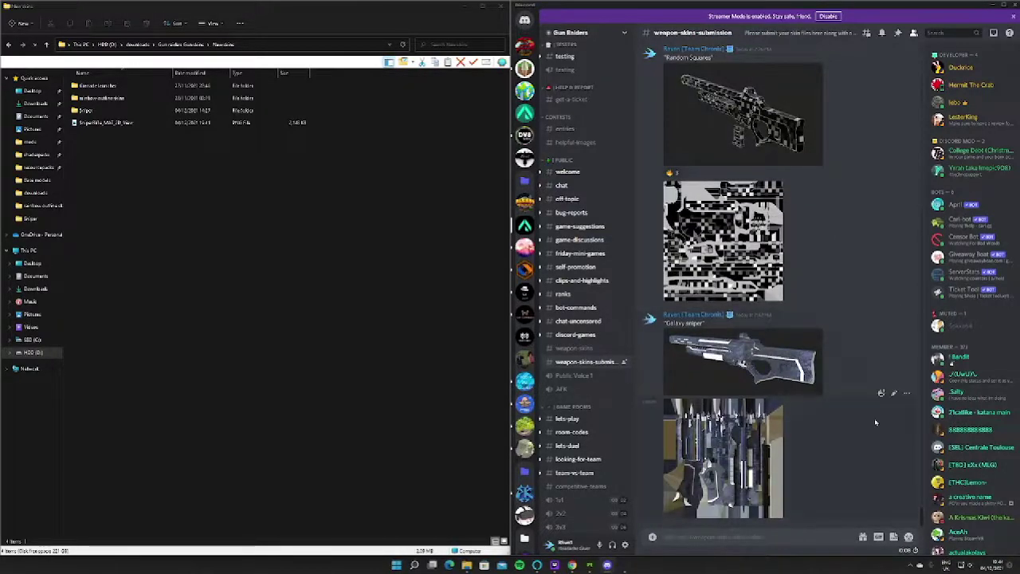
{"action": "left_click", "coordinate": [758, 353]}
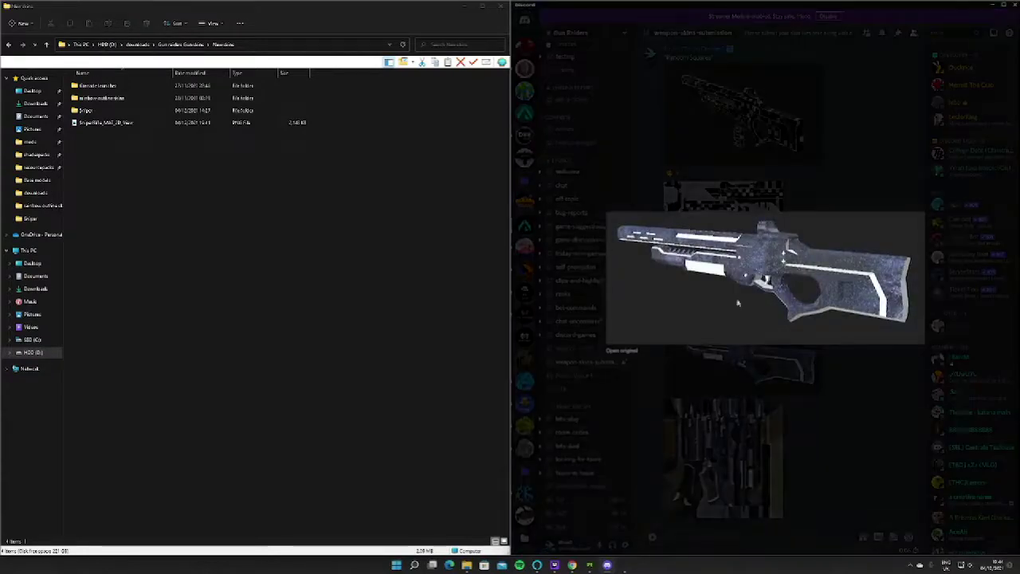
{"action": "left_click", "coordinate": [758, 484]}
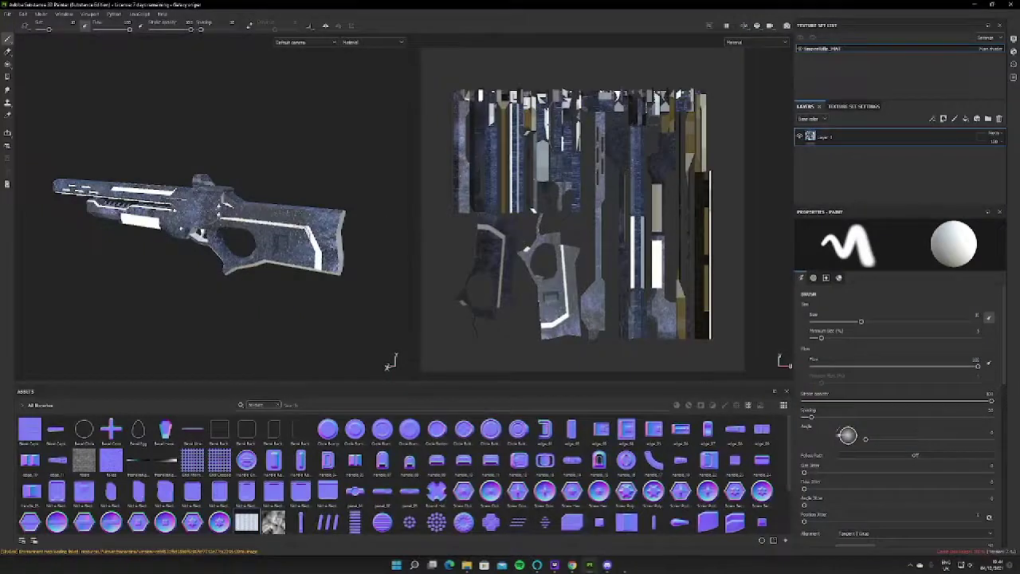
Switch to Substance 3D Painter, examine the finished rifle, and show the Projection tool before returning to the Paint tool
{"action": "scroll", "coordinate": [211, 239], "scroll_direction": "up", "scroll_amount": 3}
{"action": "scroll", "coordinate": [390, 363], "scroll_direction": "down", "scroll_amount": 3}
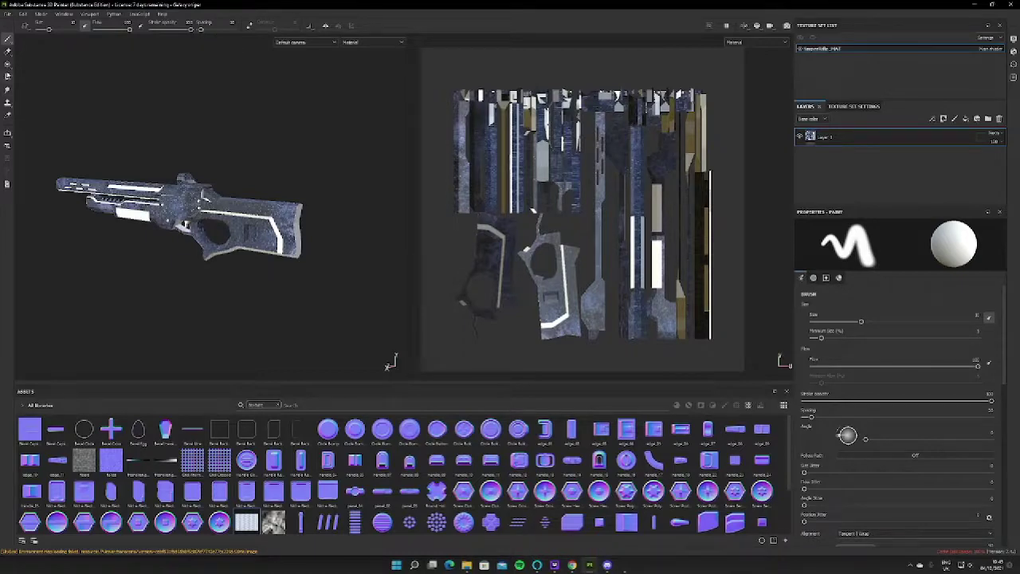
{"action": "left_click", "coordinate": [7, 64]}
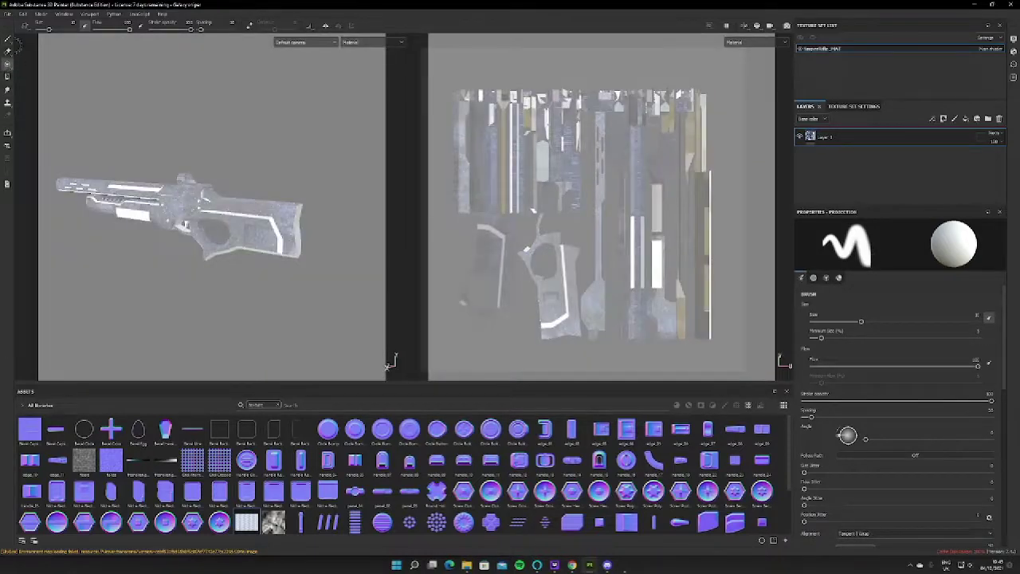
{"action": "left_click", "coordinate": [8, 38]}
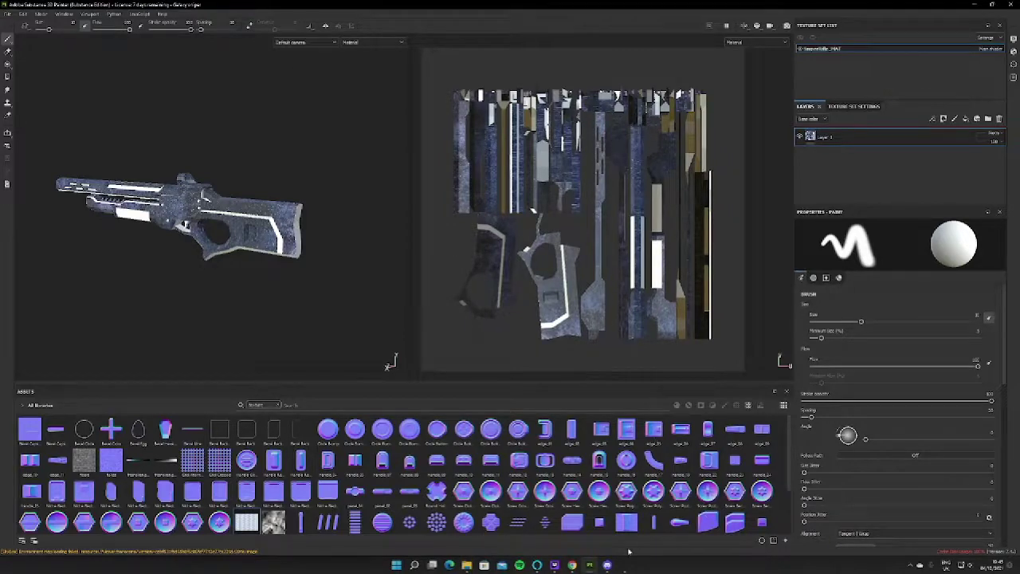
Draft a member mention in Discord's weapon-skins-submission channel, delete it unsent and return to Substance 3D Painter
{"action": "left_click", "coordinate": [608, 565]}
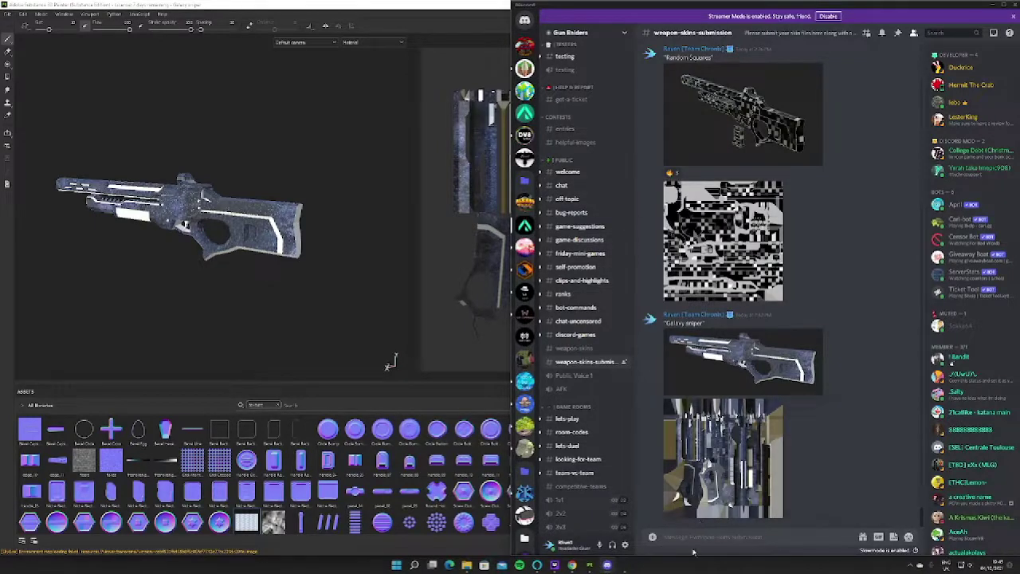
{"action": "type", "text": "@rh"}
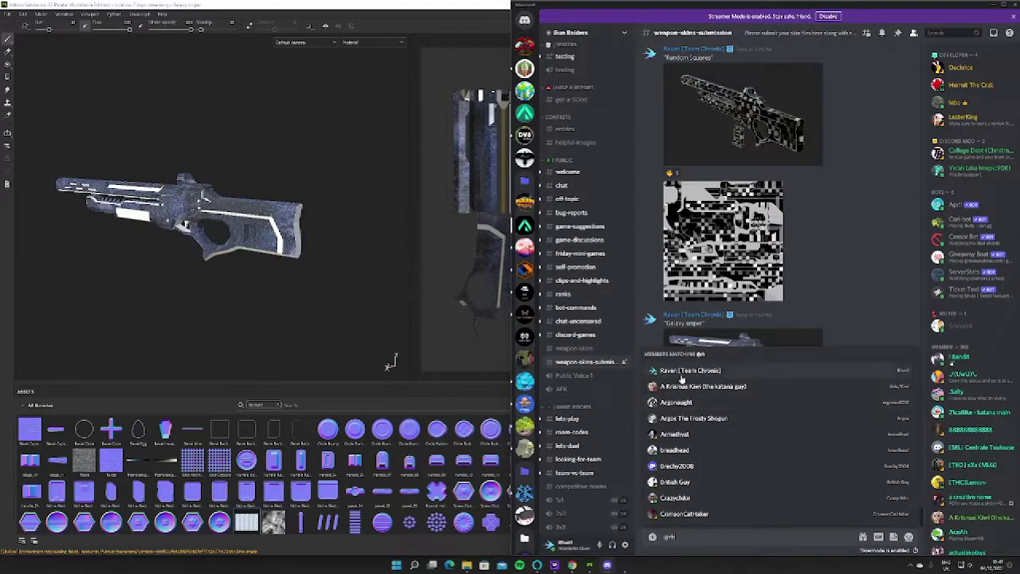
{"action": "left_click", "coordinate": [829, 378]}
{"action": "left_click_drag", "start_coordinate": [758, 543], "coordinate": [654, 541]}
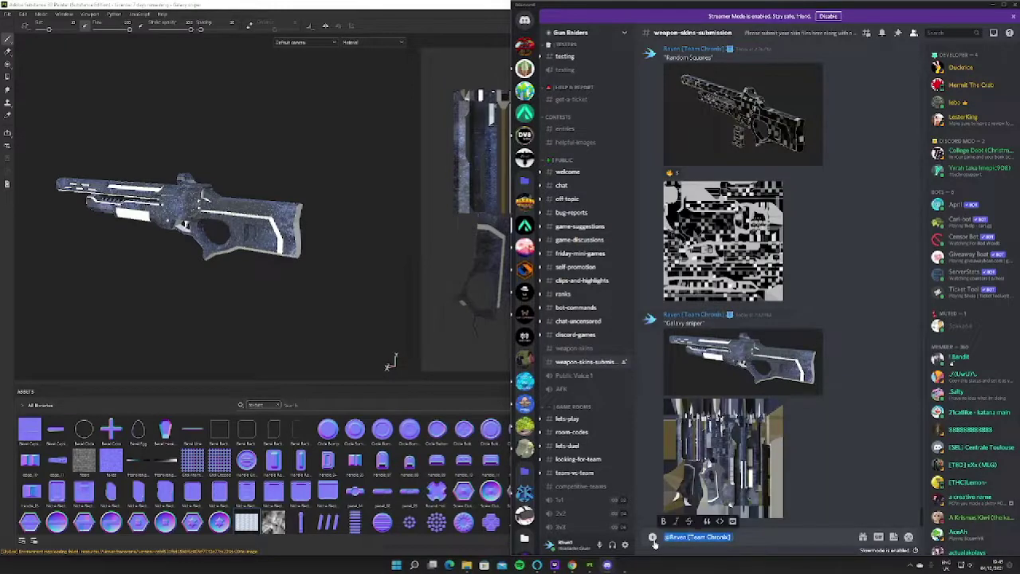
{"action": "key", "text": "BackSpace"}
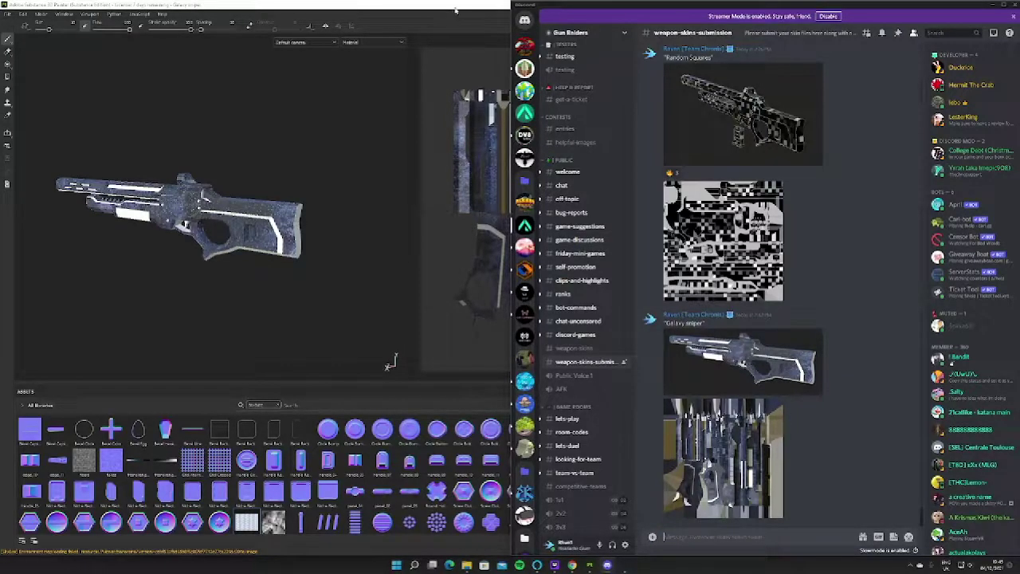
{"action": "left_click", "coordinate": [456, 10]}
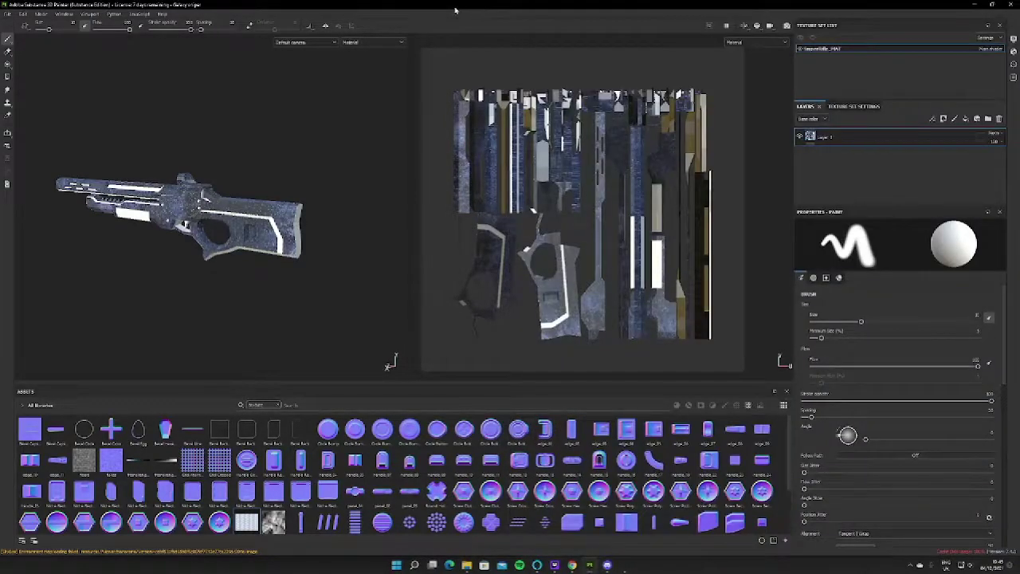